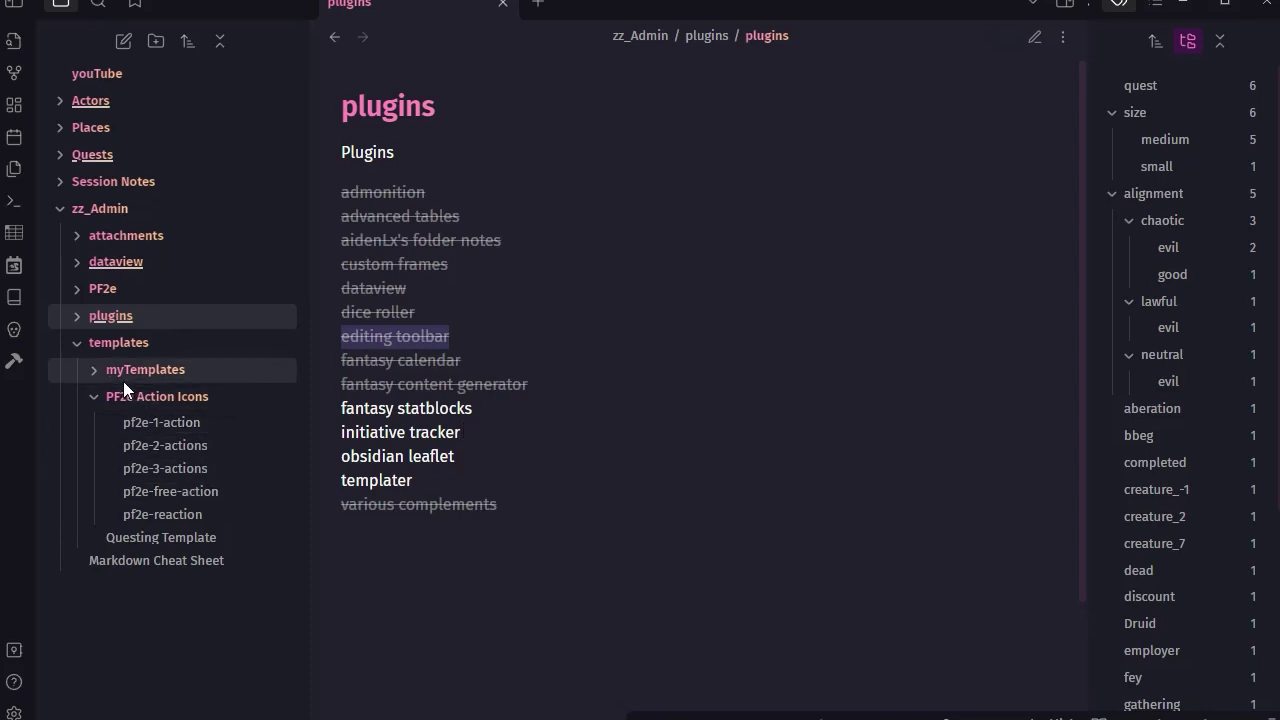
- Open the Goblin Warrior note from the Mobs folder under Actors in editing view
{"action": "left_click", "coordinate": [96, 396]}
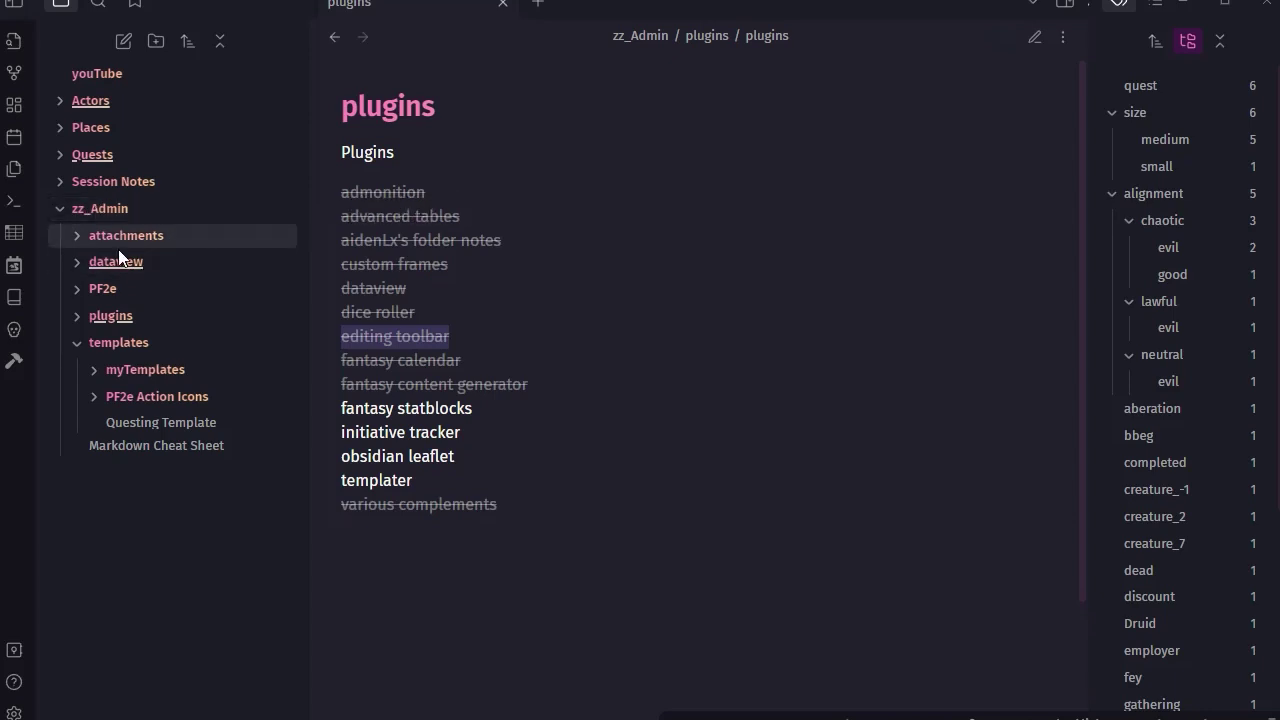
{"action": "left_click", "coordinate": [59, 101]}
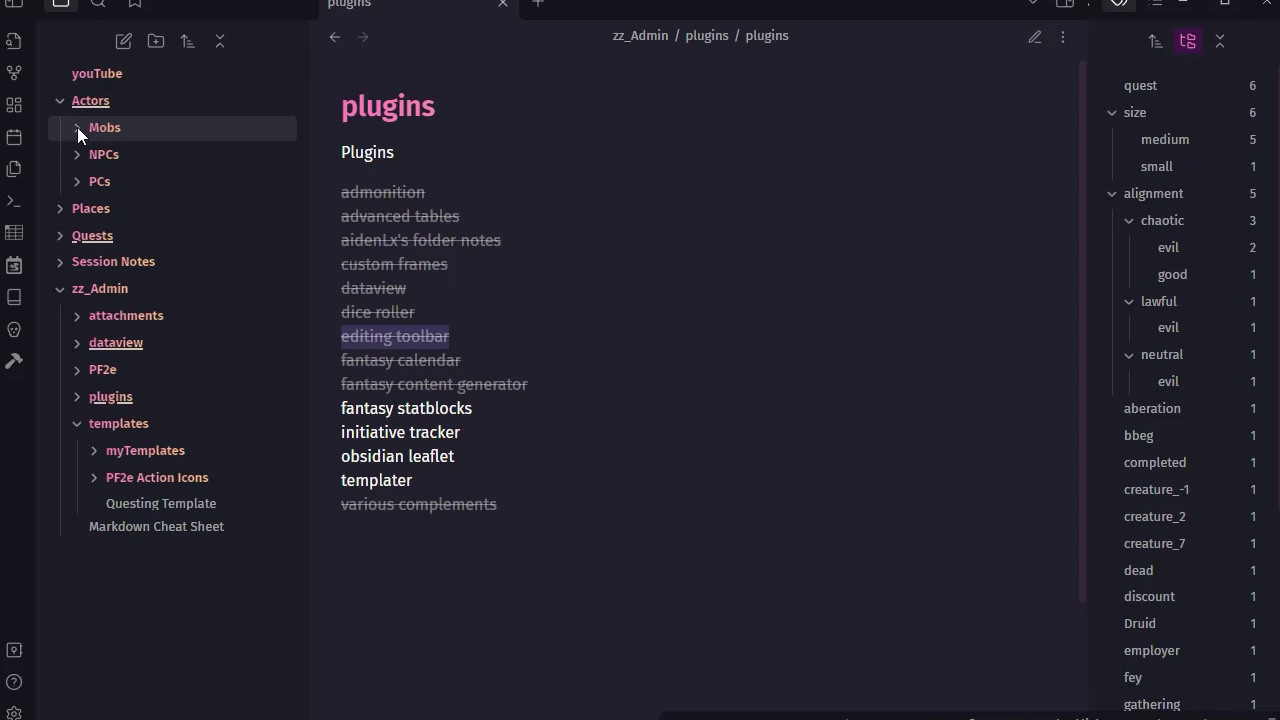
{"action": "left_click", "coordinate": [77, 127]}
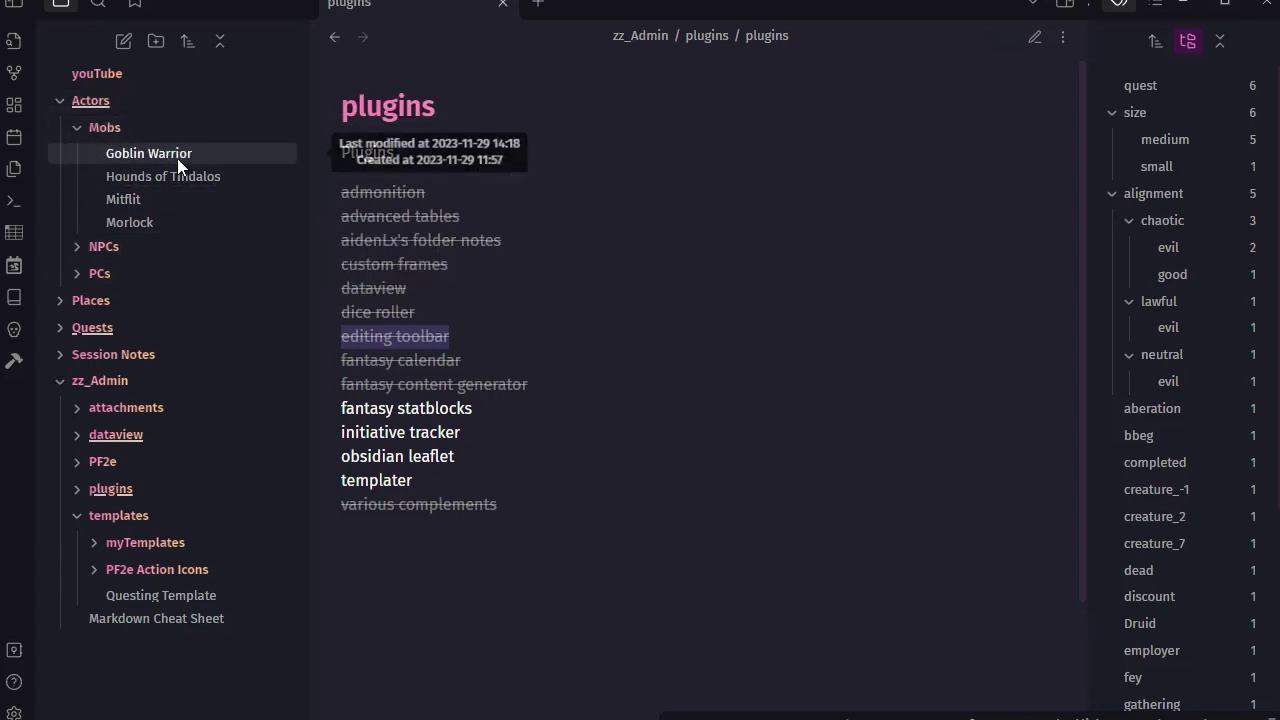
{"action": "left_click", "coordinate": [140, 158]}
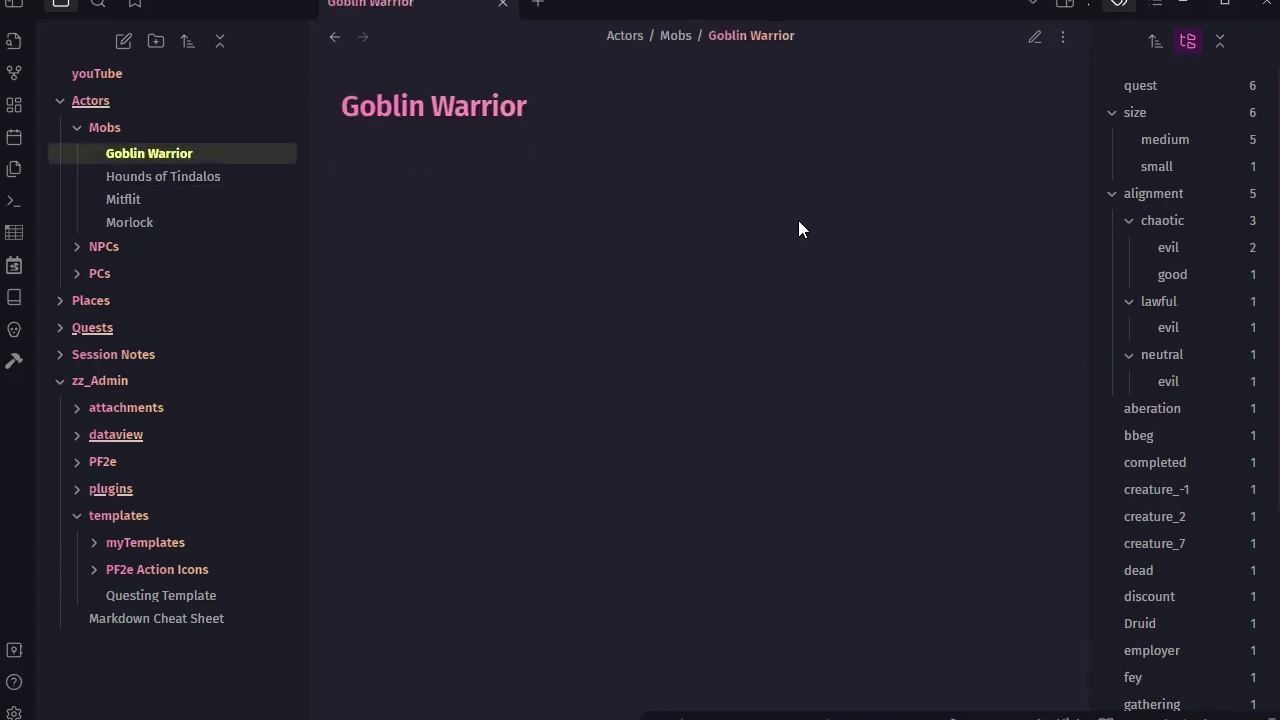
{"action": "left_click", "coordinate": [1035, 37]}
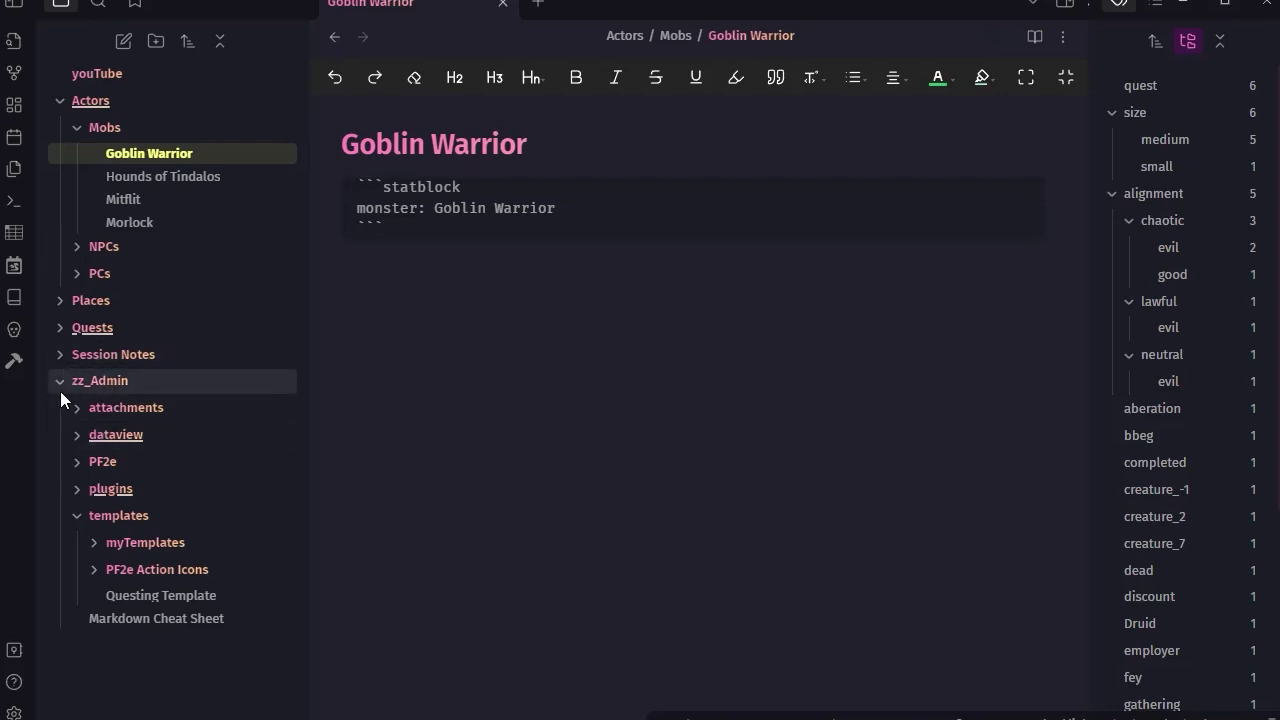
- Open the goblin-warrior note from PF2e, Core, Bestiary, bestiary-1 inside the zz_Admin folder
{"action": "left_click", "coordinate": [77, 462]}
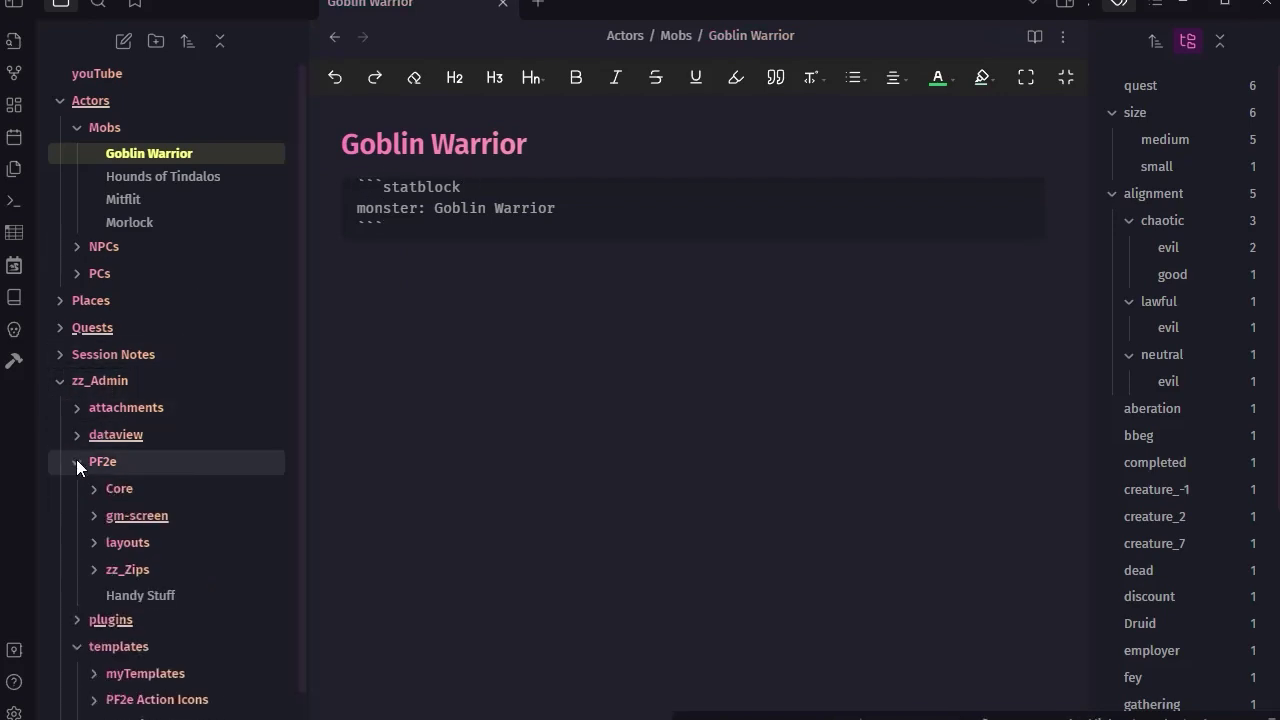
{"action": "left_click", "coordinate": [93, 490]}
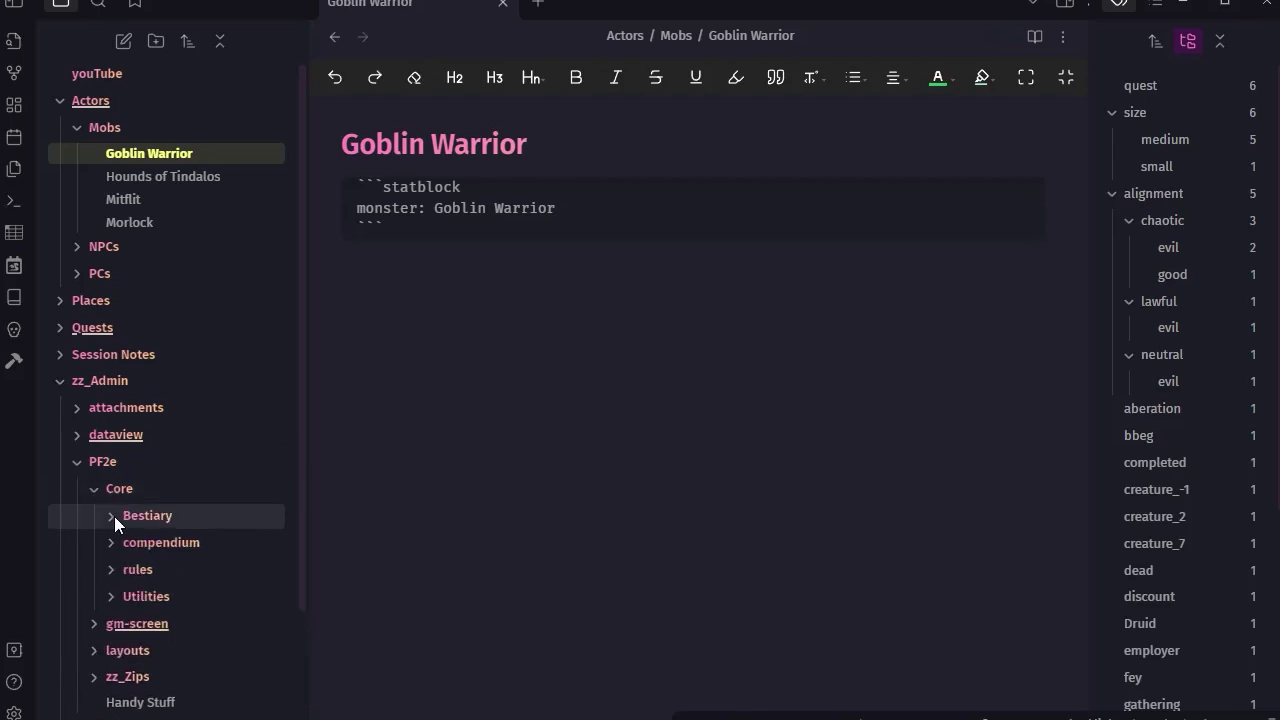
{"action": "left_click", "coordinate": [114, 516]}
{"action": "left_click", "coordinate": [127, 571]}
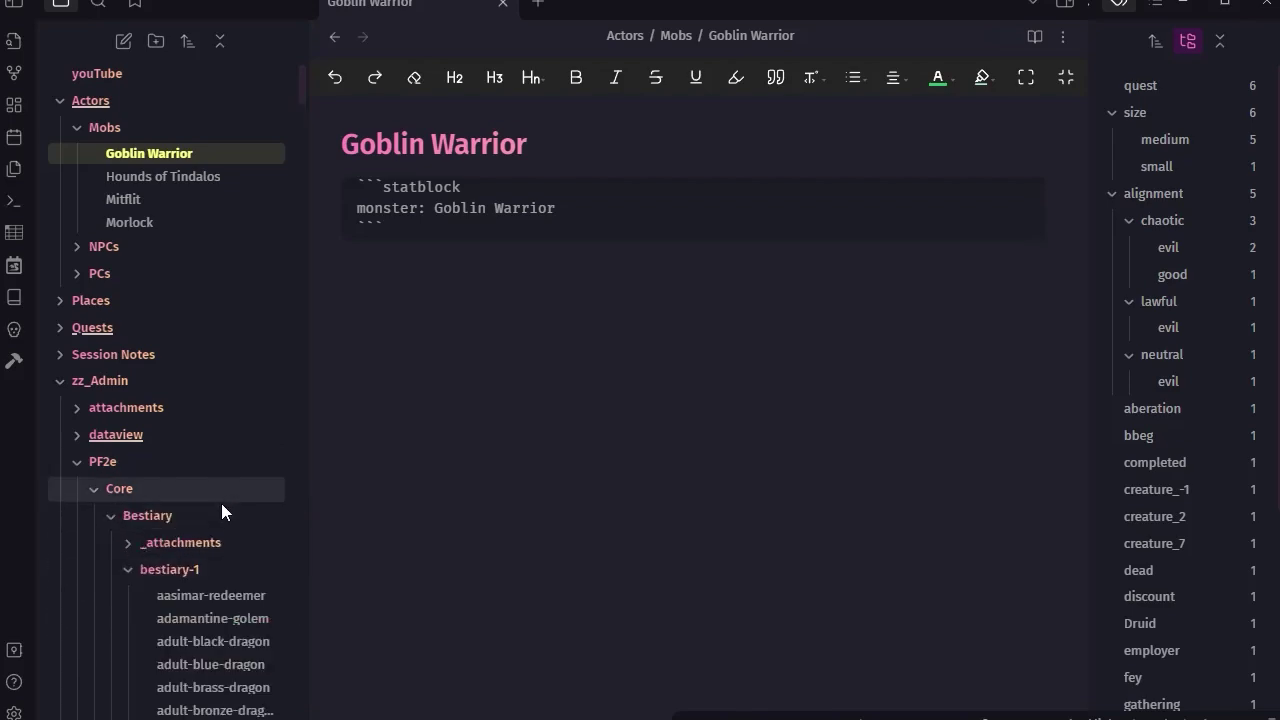
{"action": "scroll", "coordinate": [225, 508], "scroll_direction": "down", "scroll_amount": 20}
{"action": "scroll", "coordinate": [233, 516], "scroll_direction": "down", "scroll_amount": 15}
{"action": "scroll", "coordinate": [233, 516], "scroll_direction": "down", "scroll_amount": 15}
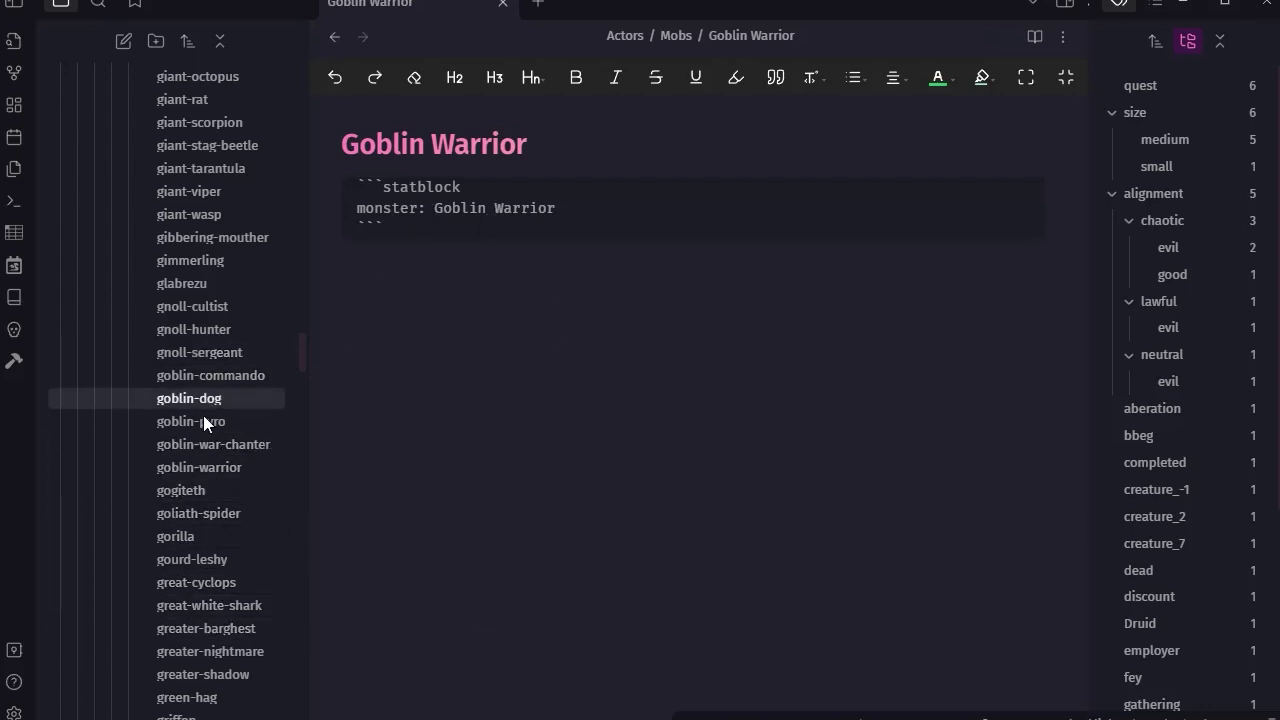
{"action": "left_click", "coordinate": [201, 467]}
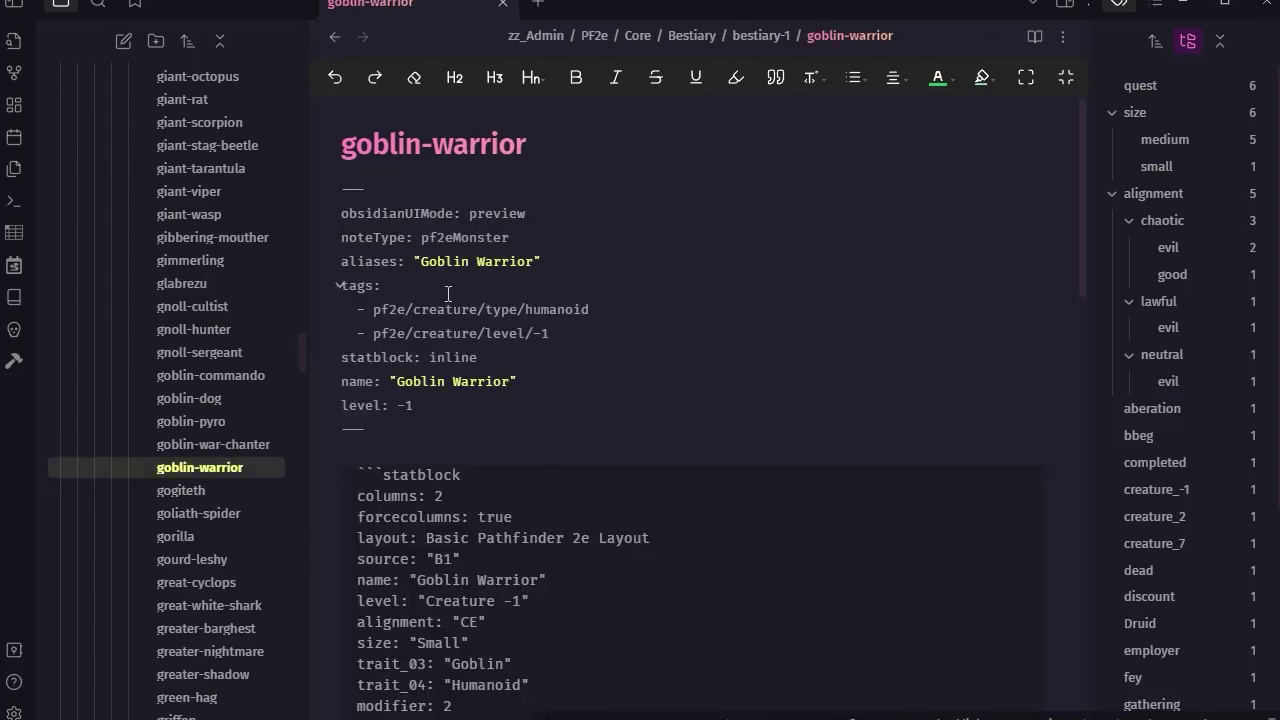
- Examine the name field in the goblin-warrior note's frontmatter and in its statblock code
{"action": "scroll", "coordinate": [740, 354], "scroll_direction": "down", "scroll_amount": 3}
{"action": "scroll", "coordinate": [690, 340], "scroll_direction": "up", "scroll_amount": 2}
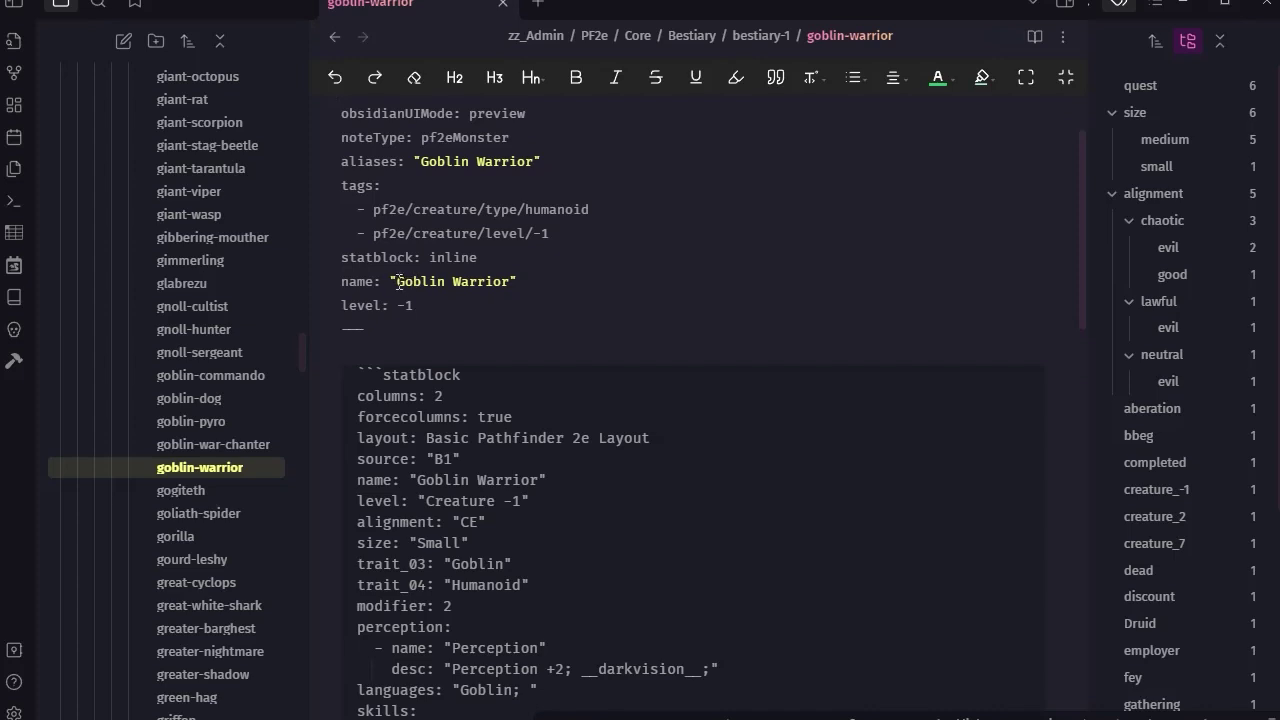
{"action": "left_click_drag", "start_coordinate": [397, 281], "coordinate": [511, 281]}
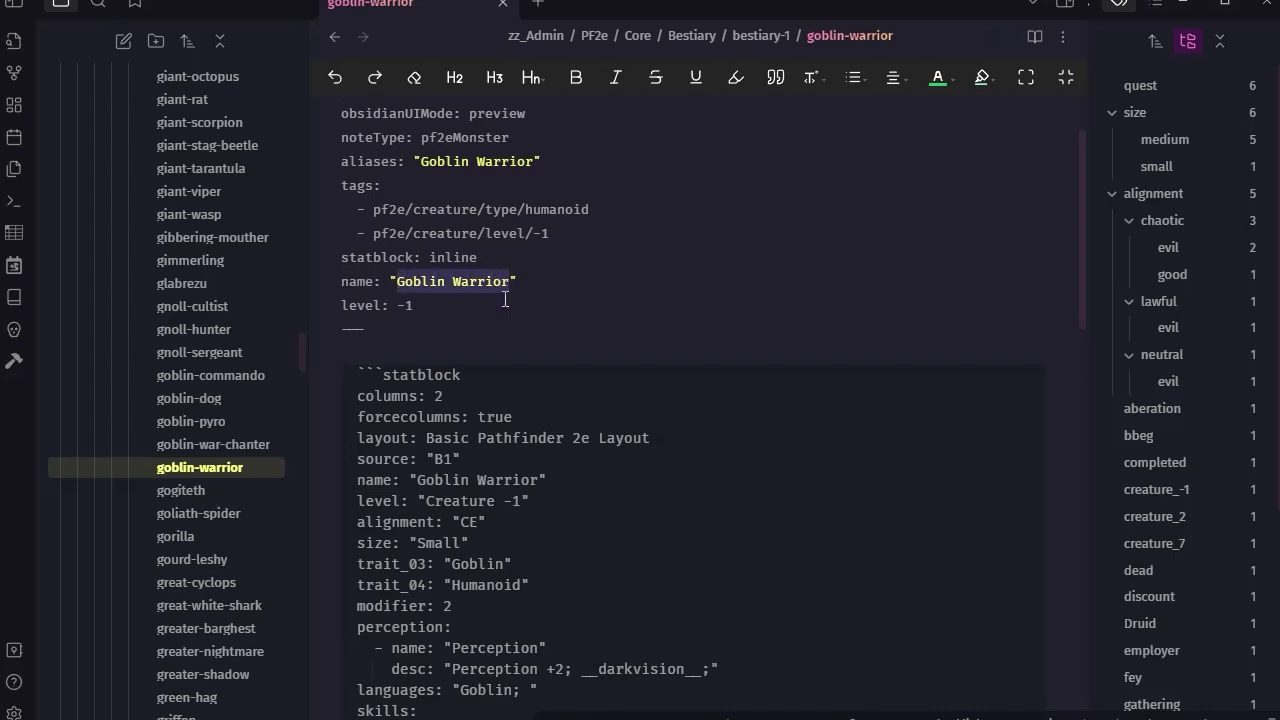
{"action": "scroll", "coordinate": [420, 216], "scroll_direction": "up", "scroll_amount": 1}
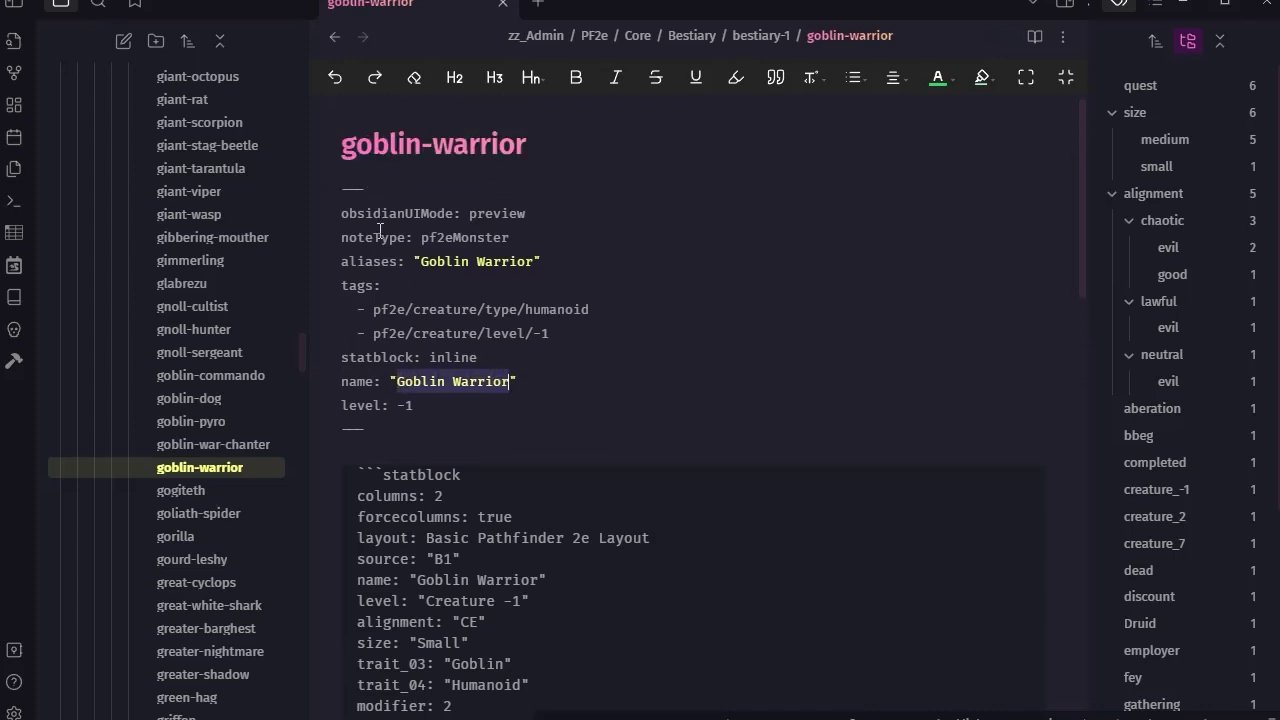
{"action": "scroll", "coordinate": [636, 312], "scroll_direction": "down", "scroll_amount": 2}
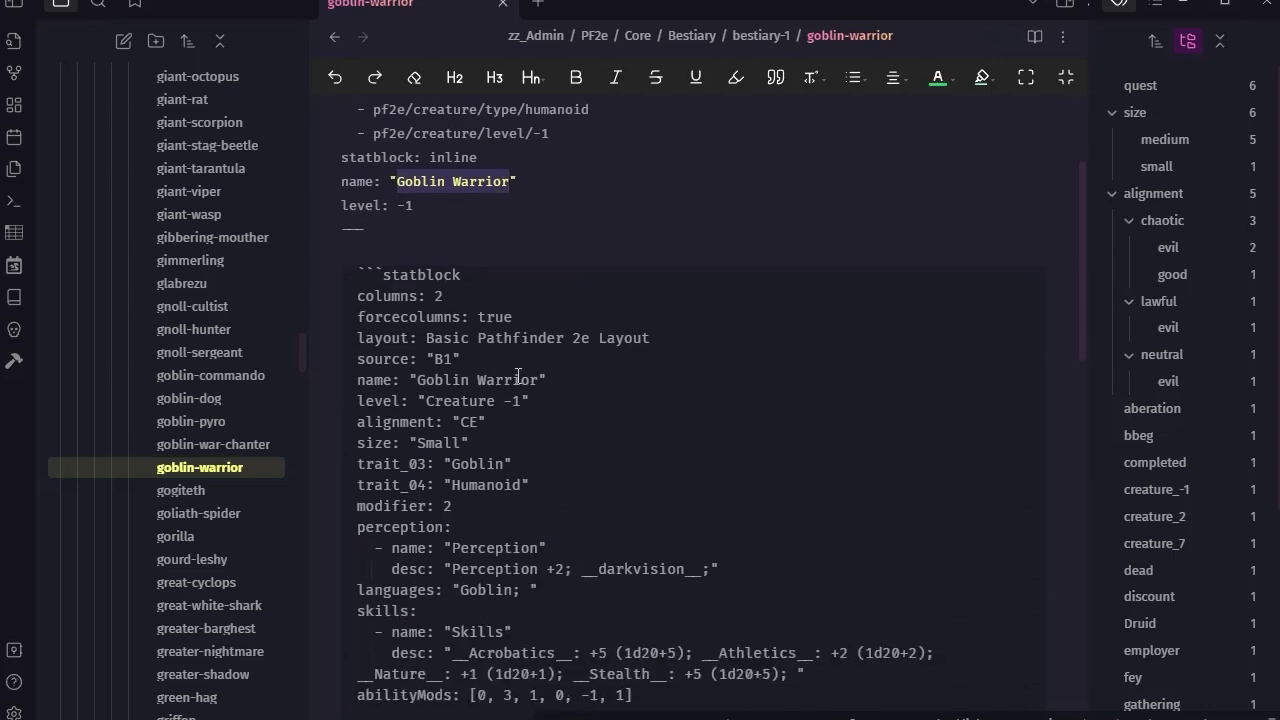
{"action": "left_click_drag", "start_coordinate": [417, 380], "coordinate": [540, 379]}
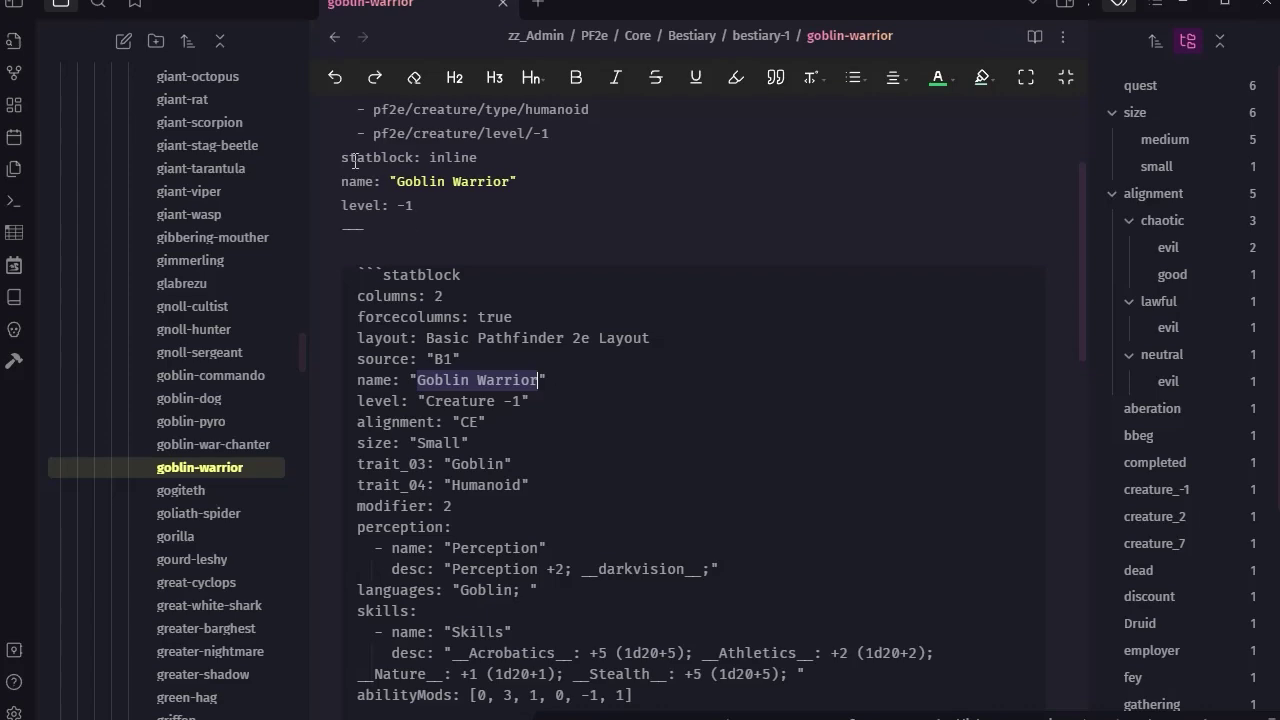
- Return to the Goblin Warrior note in Mobs and compare its short statblock code with the rendered statblock
{"action": "scroll", "coordinate": [200, 288], "scroll_direction": "up", "scroll_amount": 15}
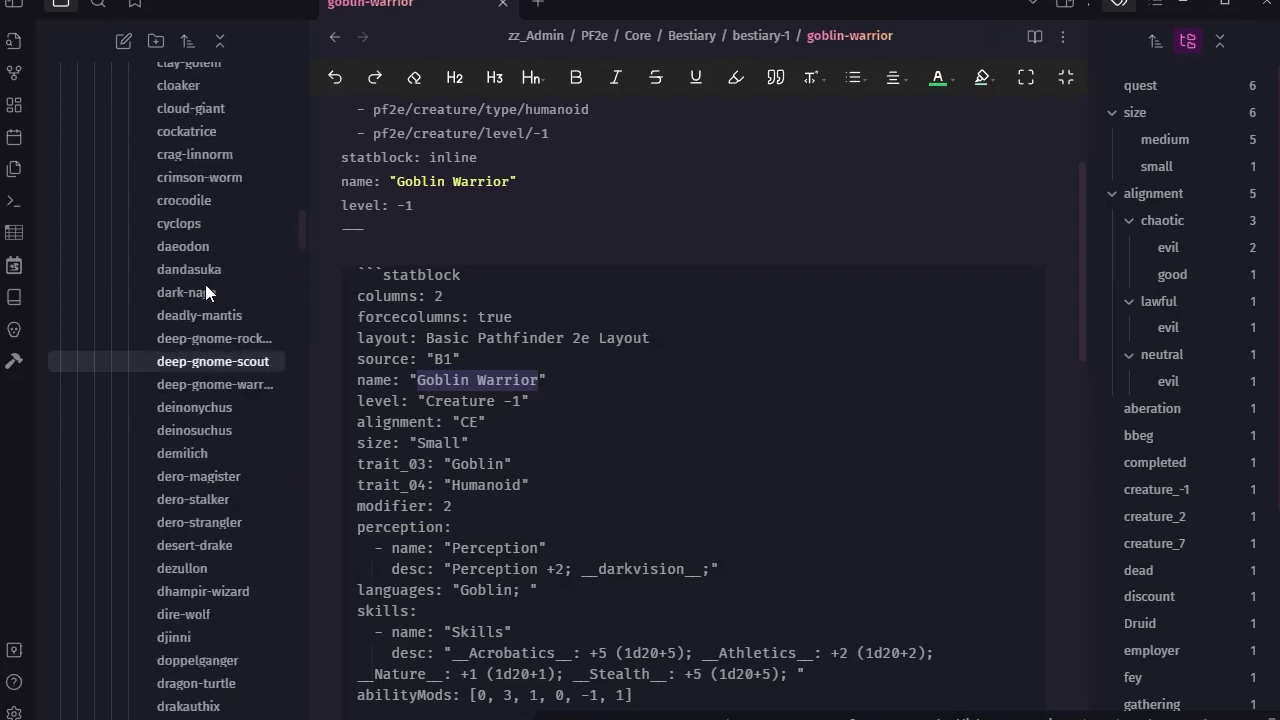
{"action": "scroll", "coordinate": [205, 284], "scroll_direction": "up", "scroll_amount": 20}
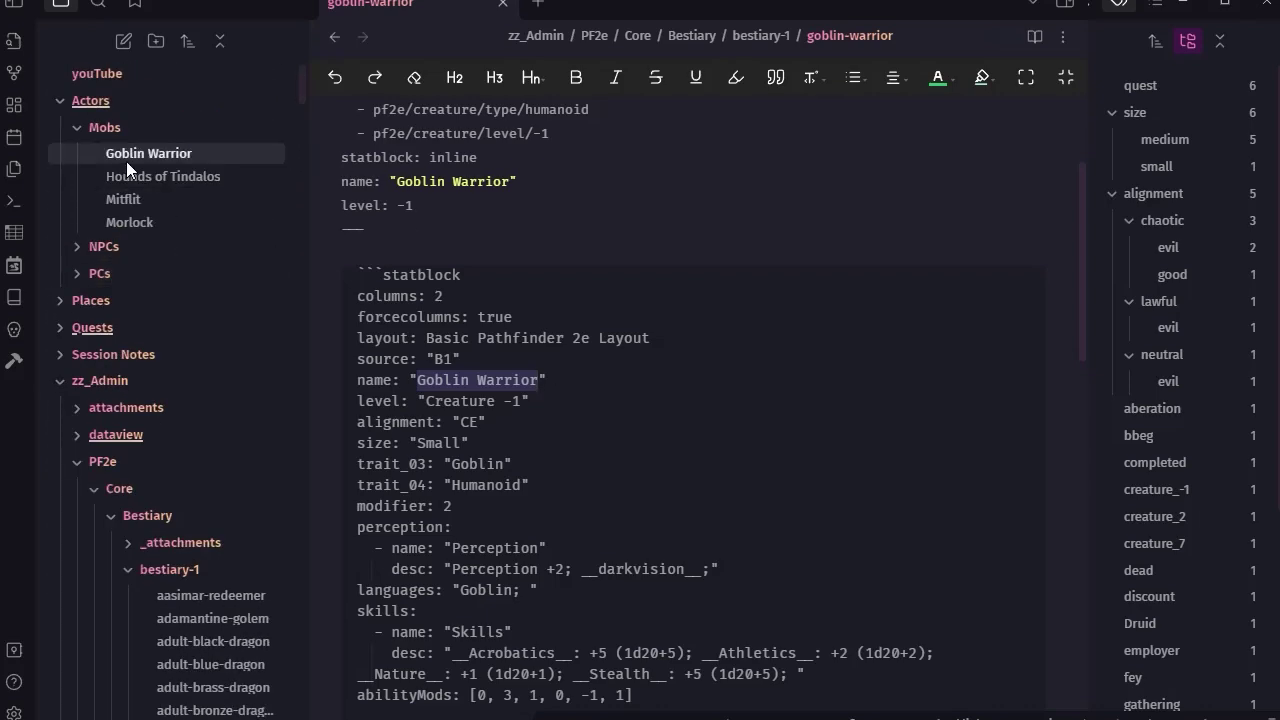
{"action": "left_click", "coordinate": [125, 163]}
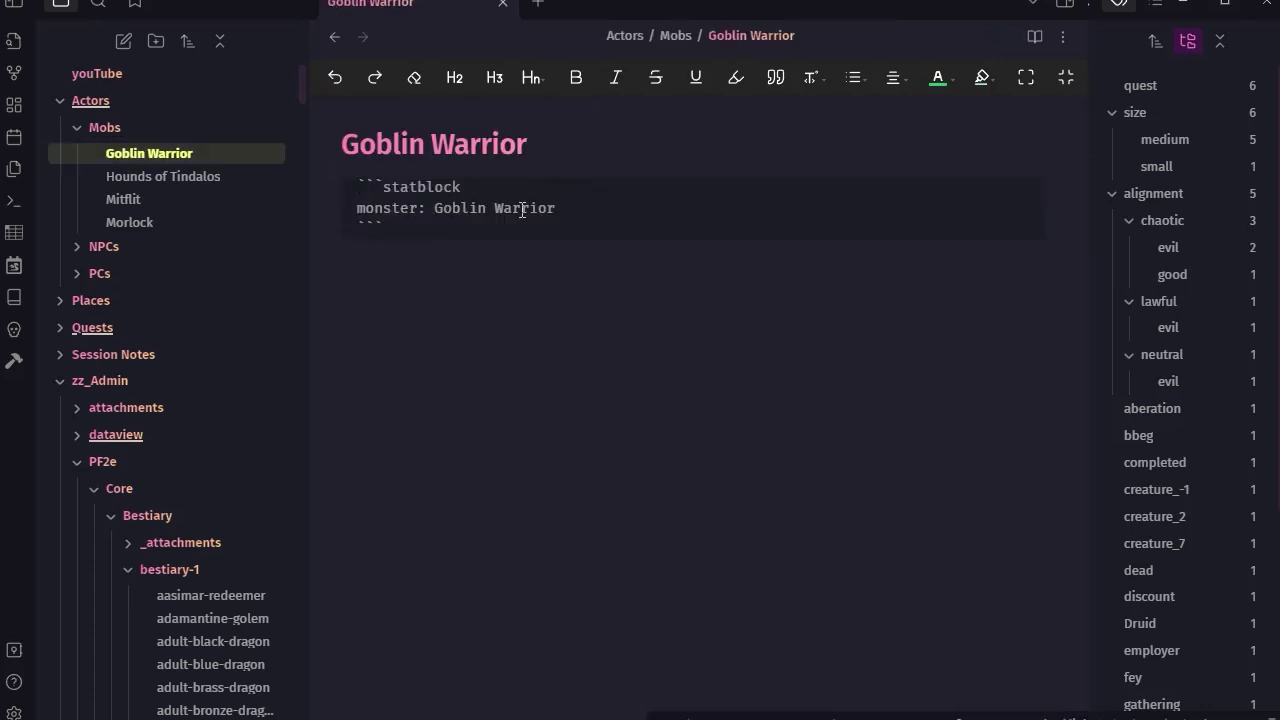
{"action": "left_click", "coordinate": [360, 187]}
{"action": "left_click_drag", "start_coordinate": [384, 189], "coordinate": [448, 229]}
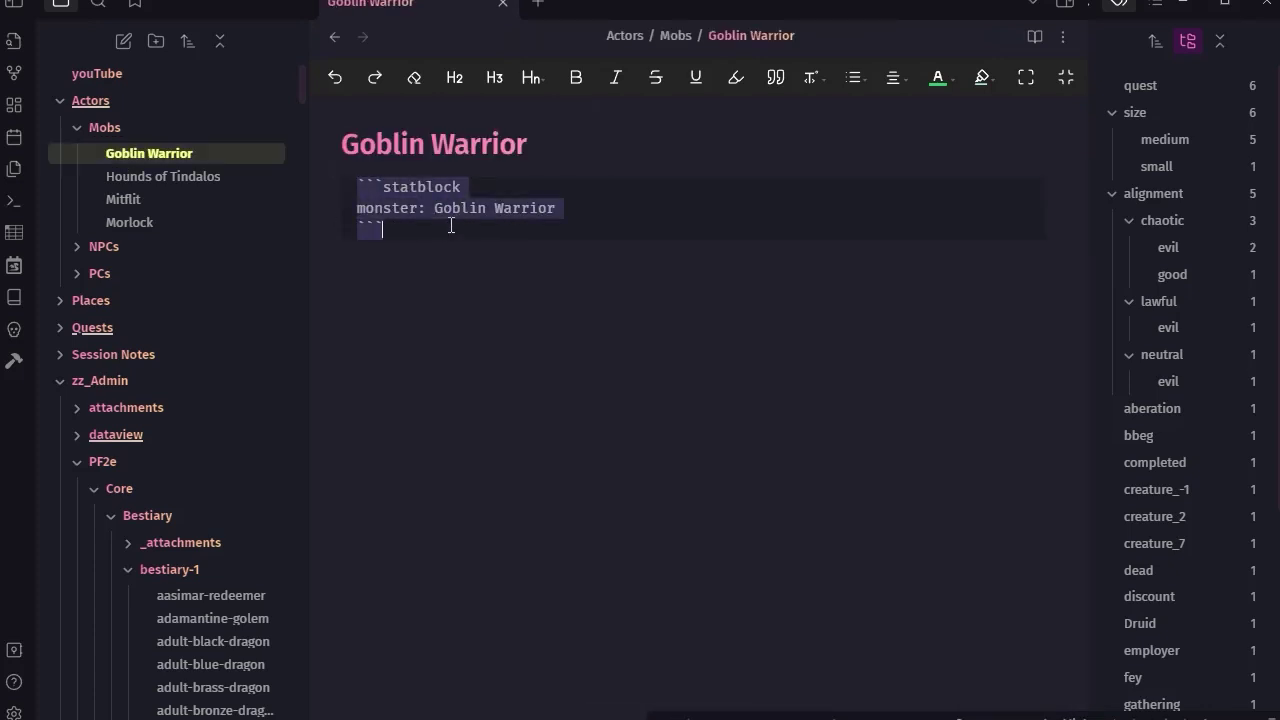
{"action": "left_click", "coordinate": [1036, 37]}
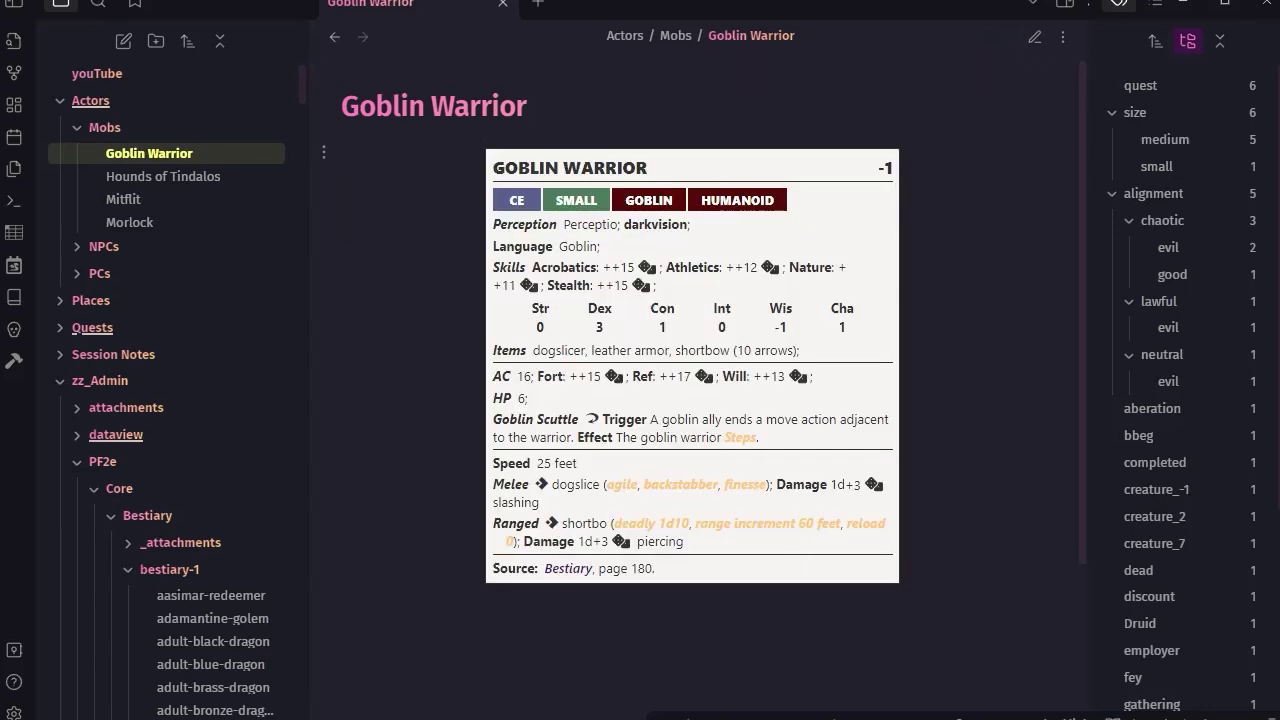
{"action": "left_click", "coordinate": [1036, 37]}
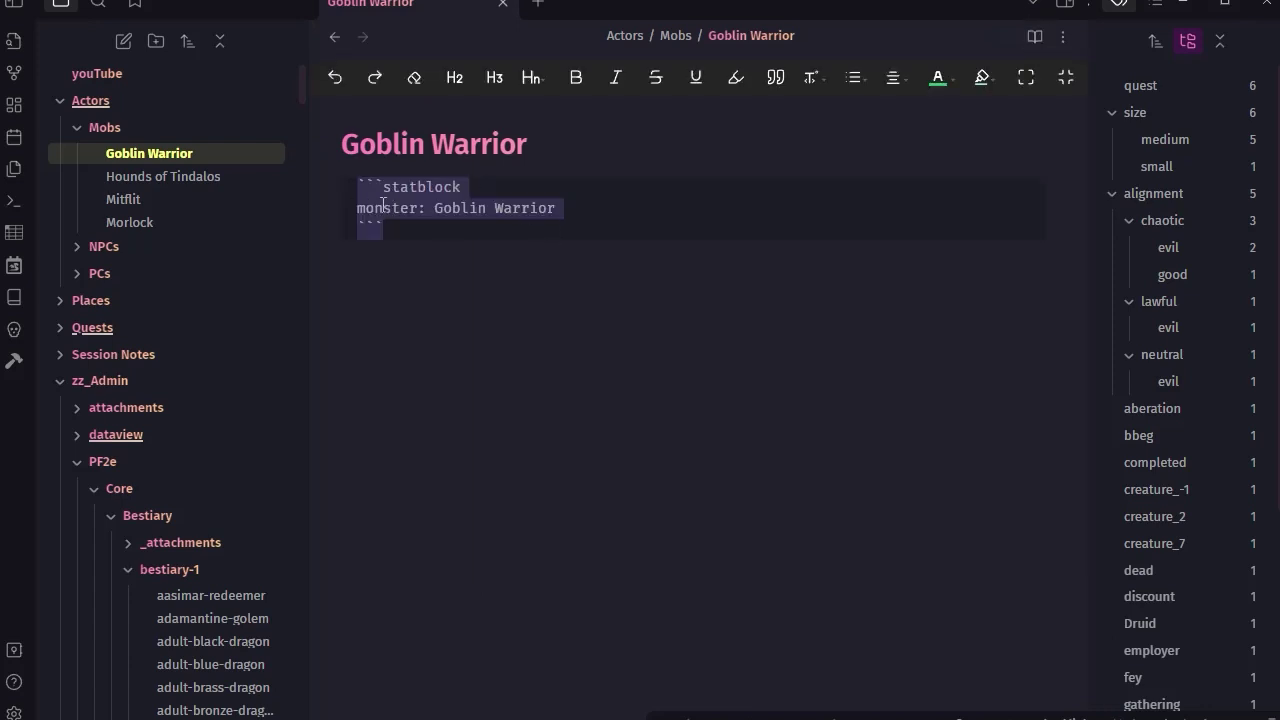
- Rename the note as Boss Goblin Warrior by adding Boss to the start of its title
{"action": "left_click", "coordinate": [576, 207]}
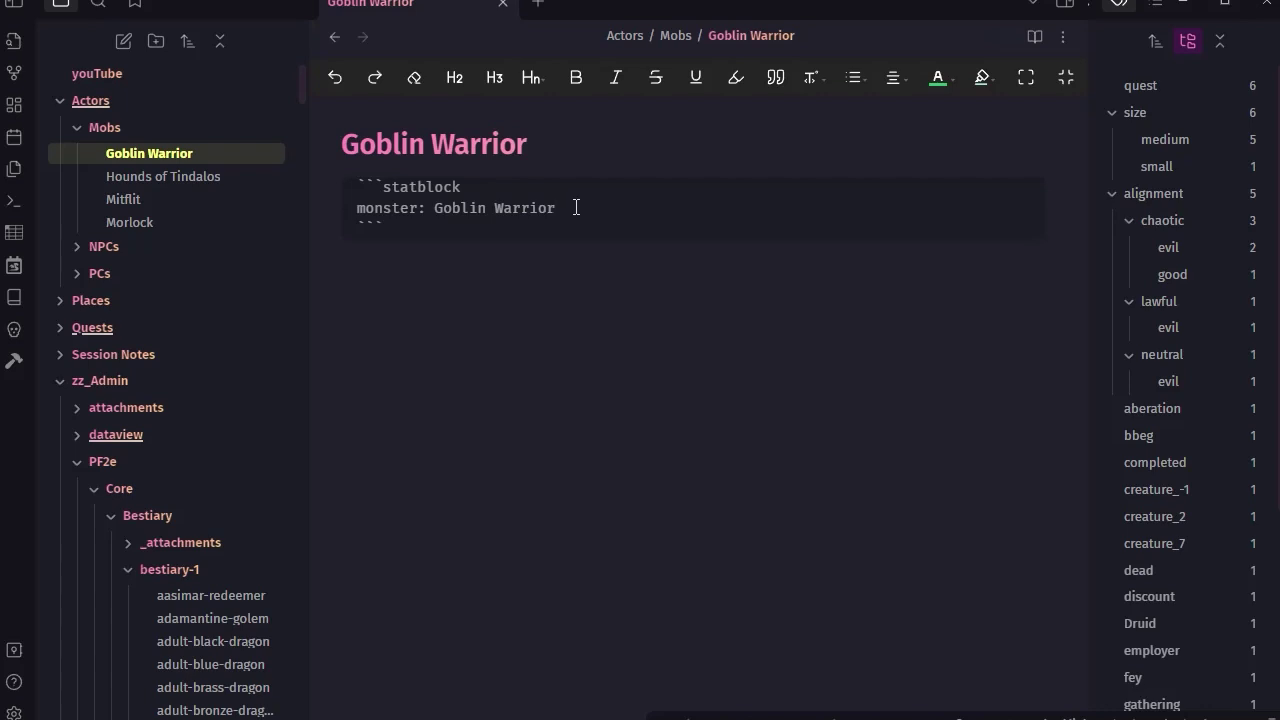
{"action": "left_click", "coordinate": [347, 145]}
{"action": "type", "text": "Boss"}
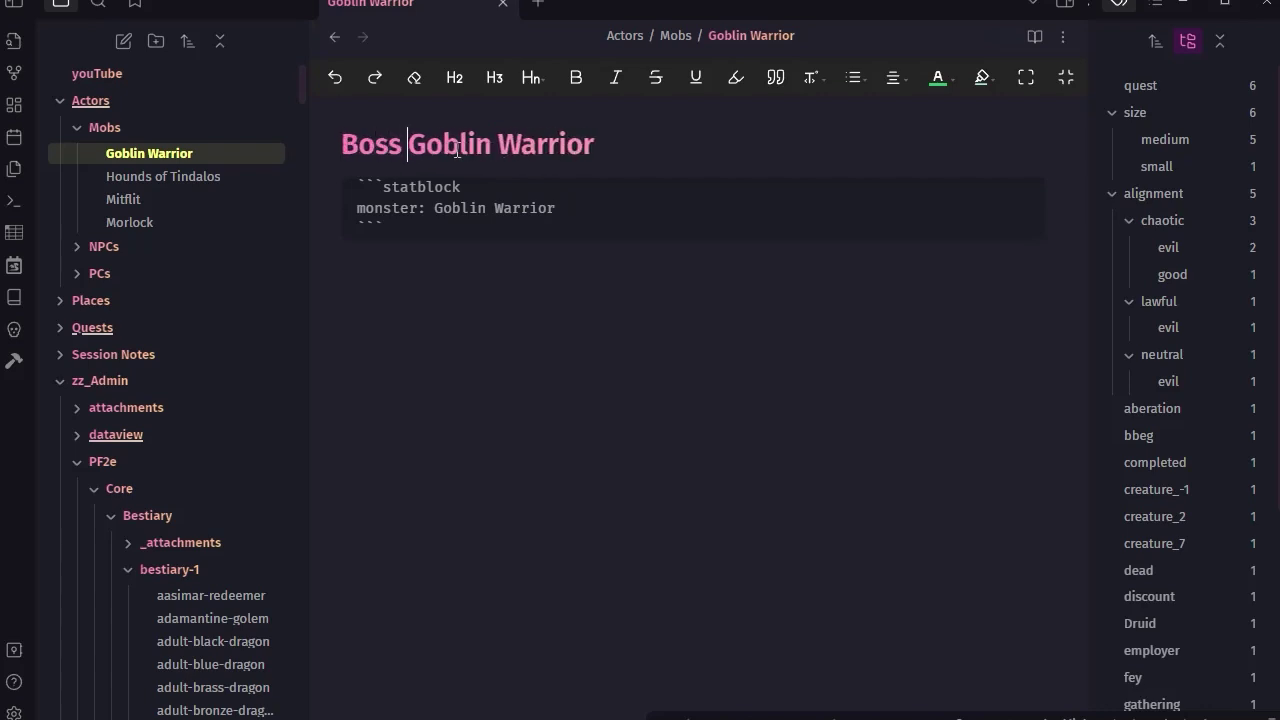
{"action": "left_click", "coordinate": [606, 370]}
- Add a name property with empty double quotes below the monster line in the statblock code
{"action": "left_click", "coordinate": [584, 212]}
{"action": "key", "text": "Return"}
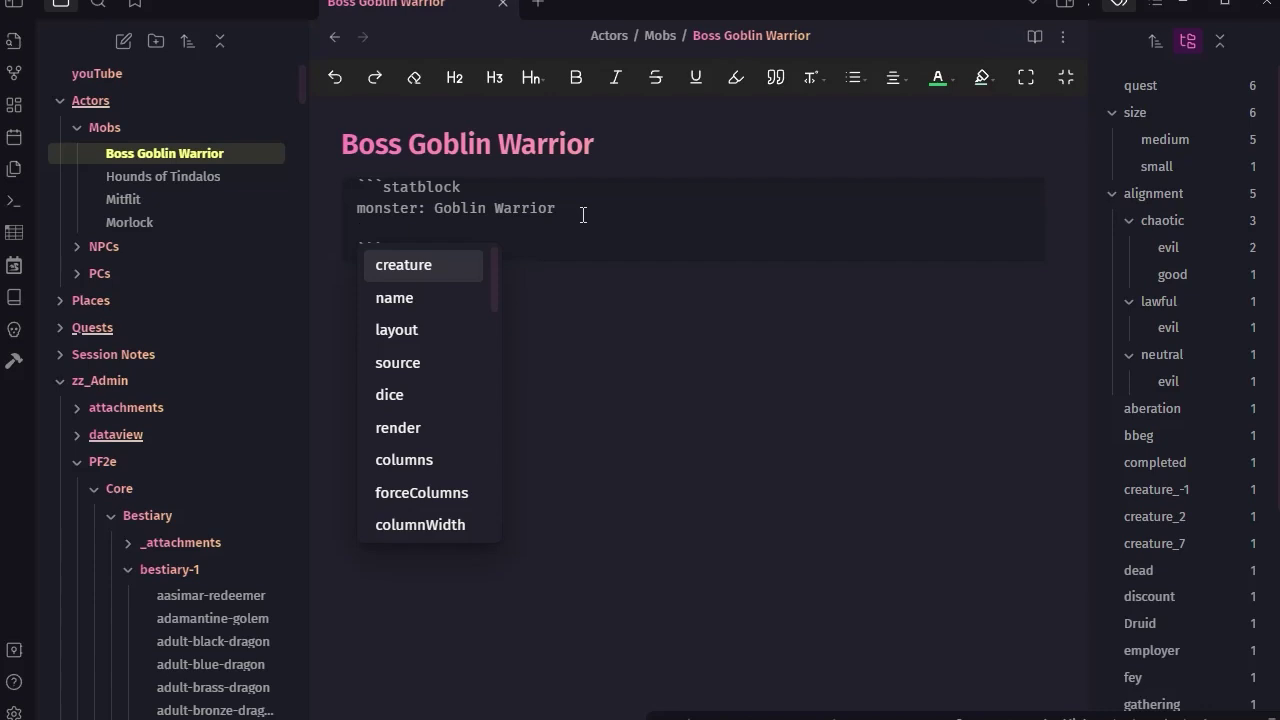
{"action": "type", "text": "nema"}
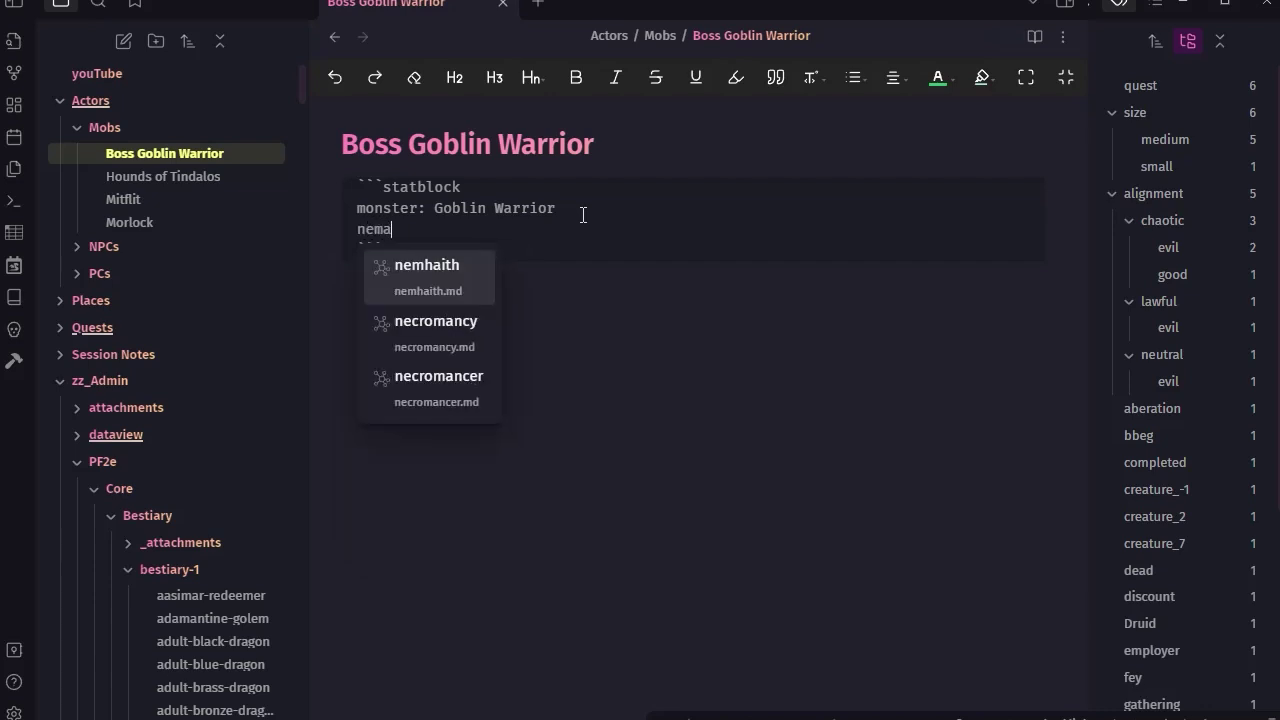
{"action": "key", "text": "BackSpace"}
{"action": "key", "text": "BackSpace"}
{"action": "key", "text": "BackSpace"}
{"action": "type", "text": "ame: "}
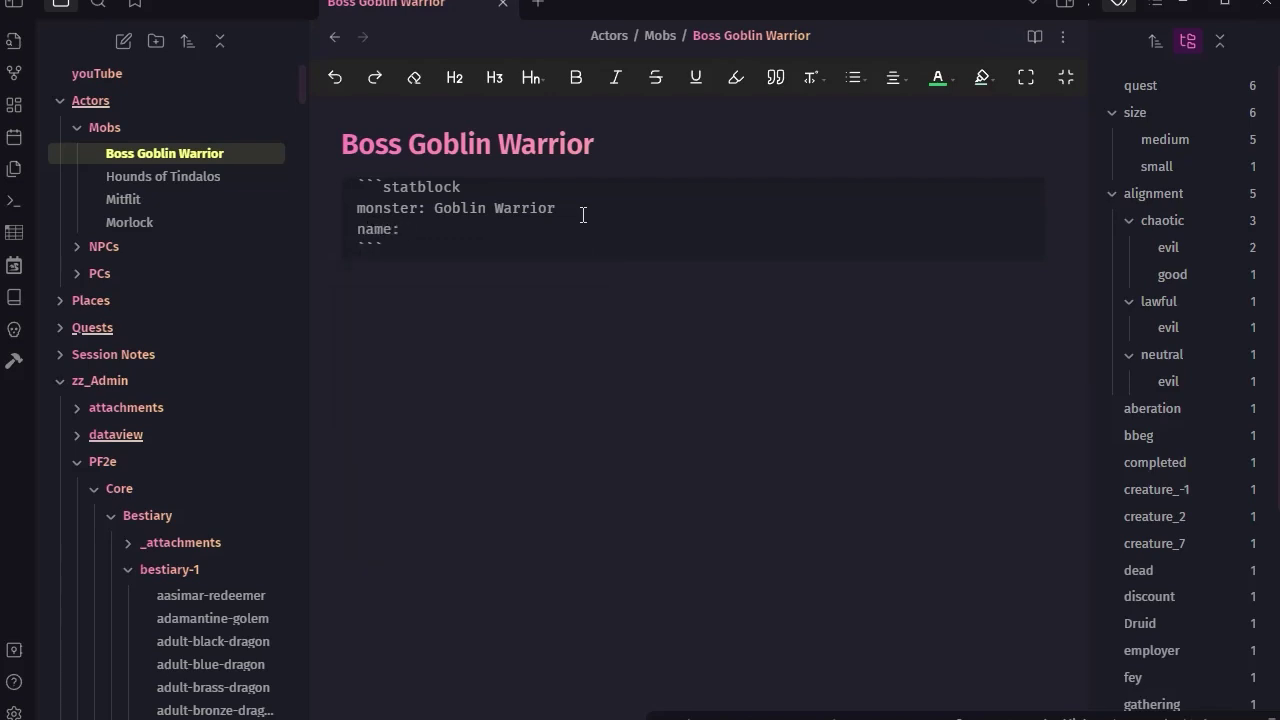
{"action": "type", "text": "\""}
- Enclose the monster value Goblin Warrior in double quotes and set the name value to "T4zzM4nn"
{"action": "left_click_drag", "start_coordinate": [435, 208], "coordinate": [557, 212]}
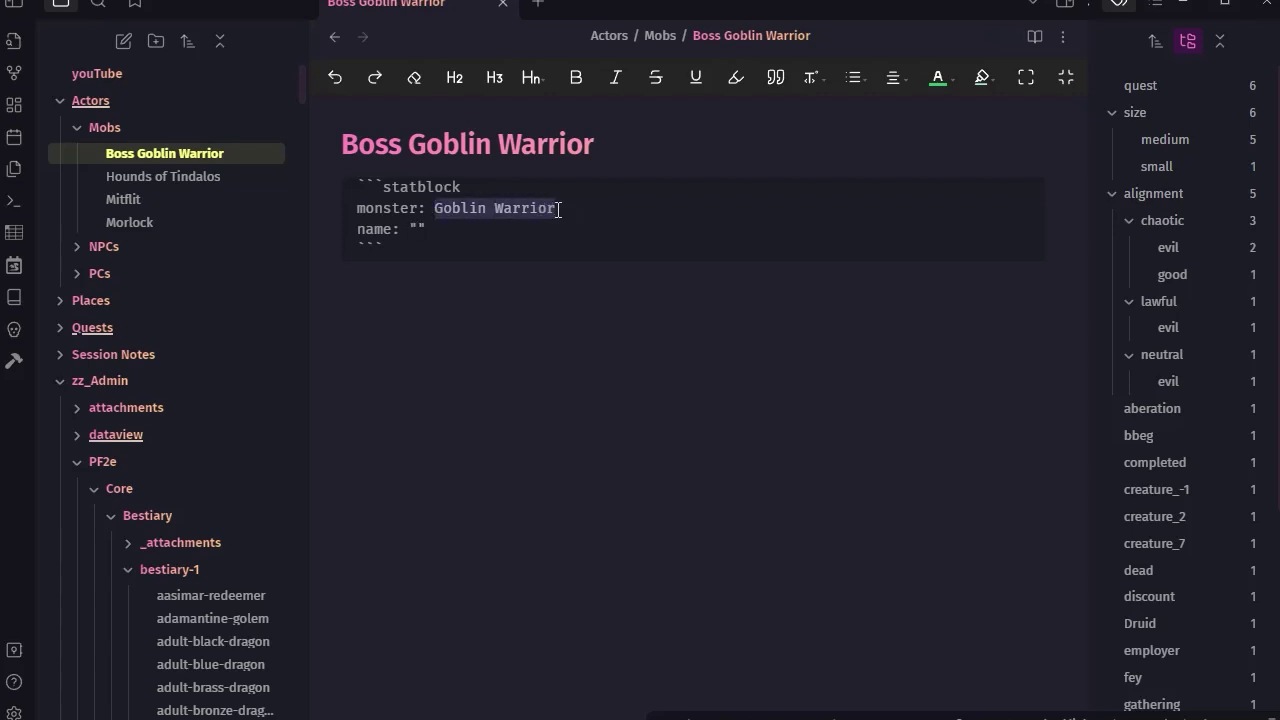
{"action": "type", "text": "\""}
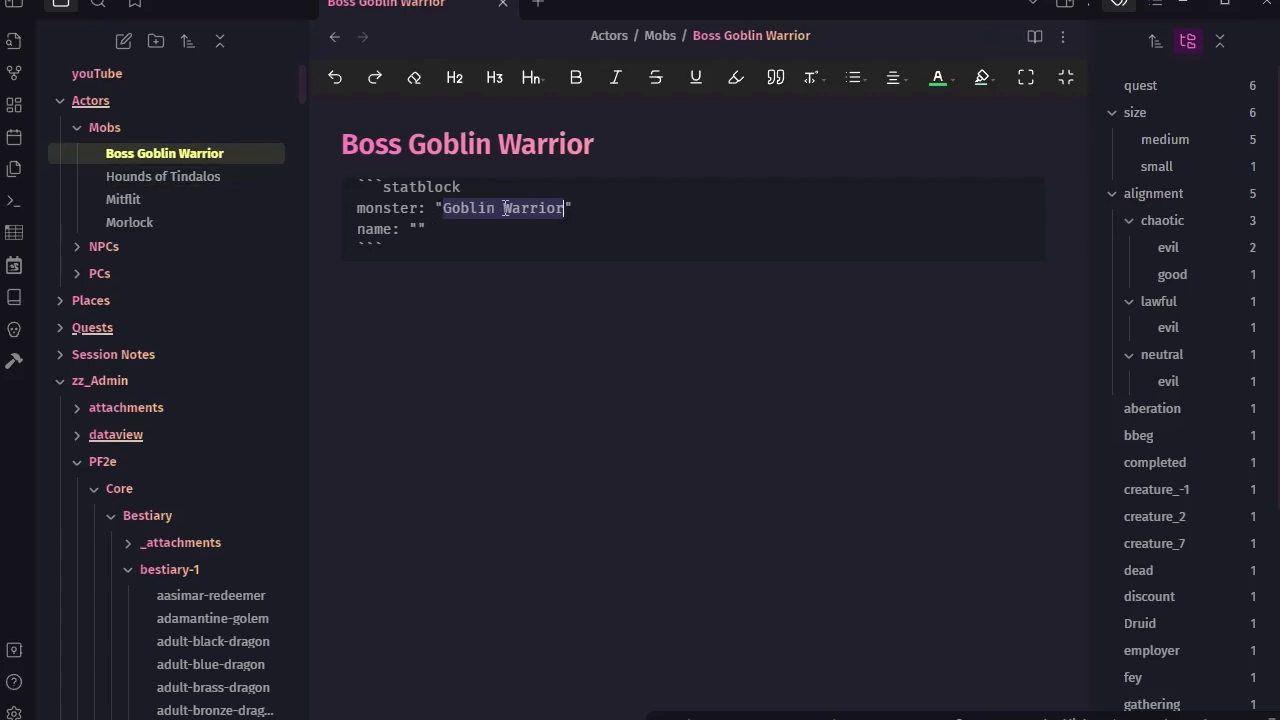
{"action": "left_click", "coordinate": [419, 230]}
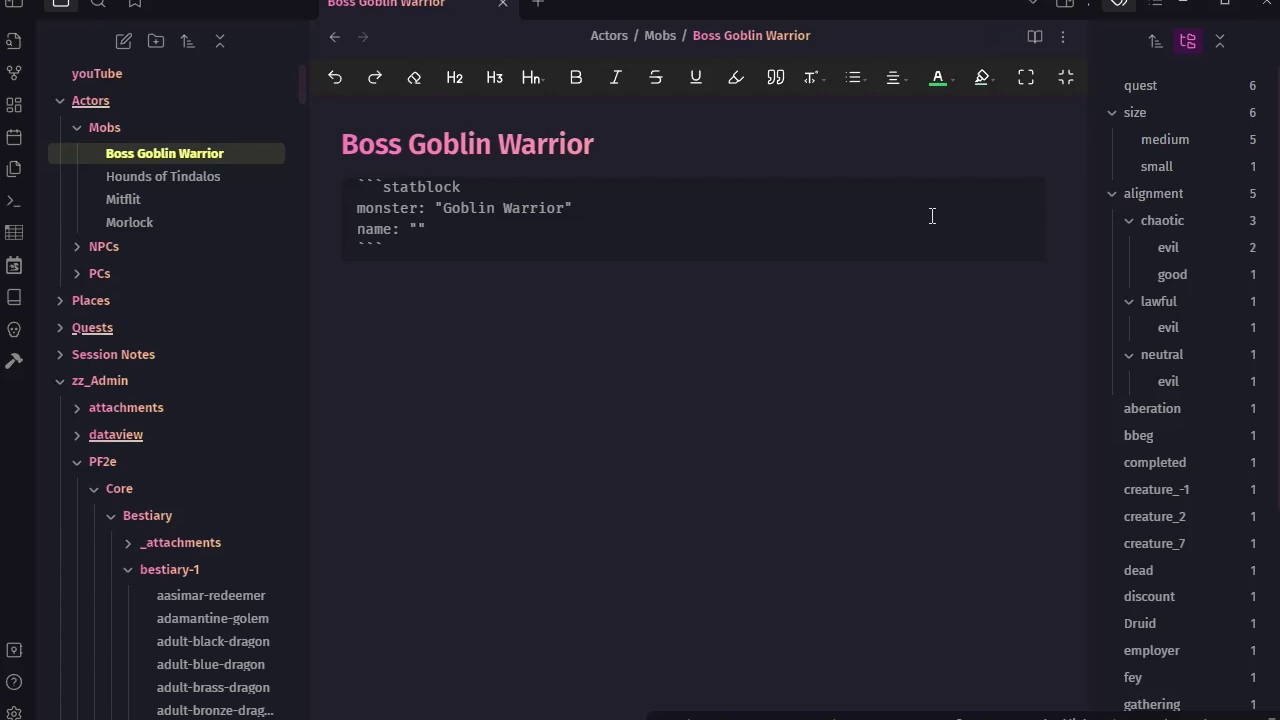
{"action": "type", "text": "T4zzM4nn"}
- Check the creature name in the rendered statblock and return the note to editing view
{"action": "left_click", "coordinate": [1038, 36]}
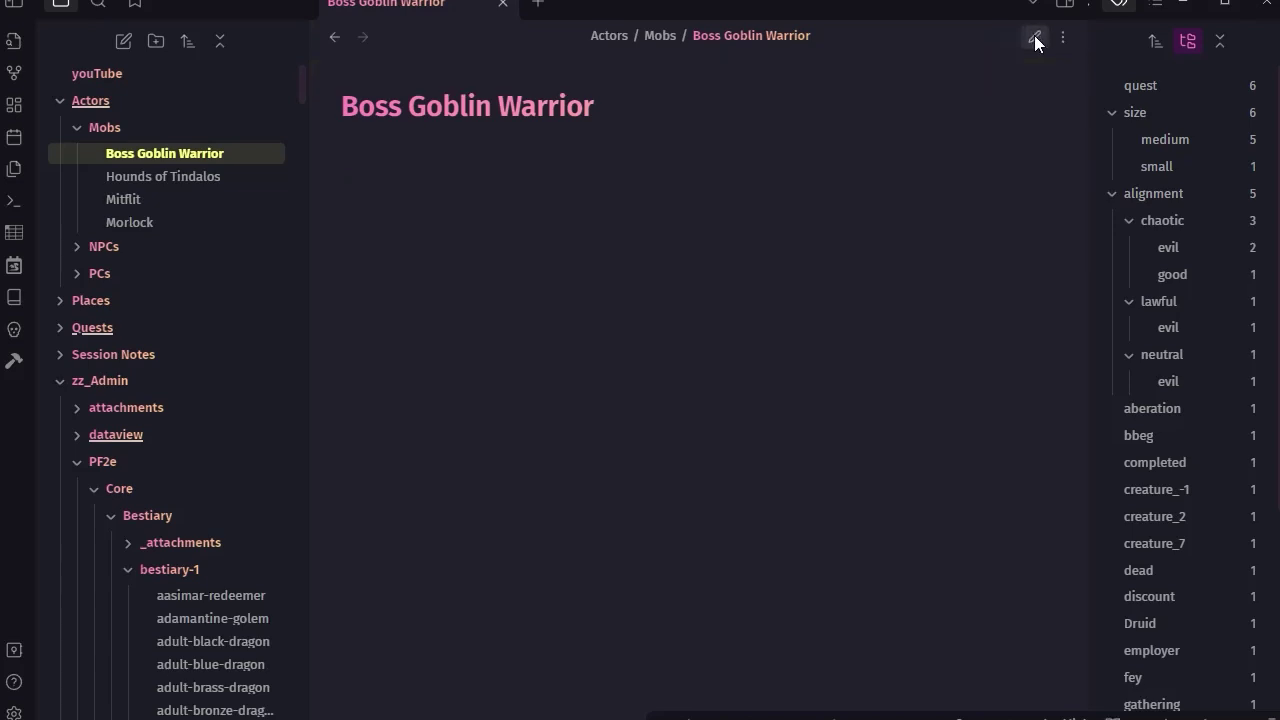
{"action": "left_click_drag", "start_coordinate": [497, 170], "coordinate": [636, 165]}
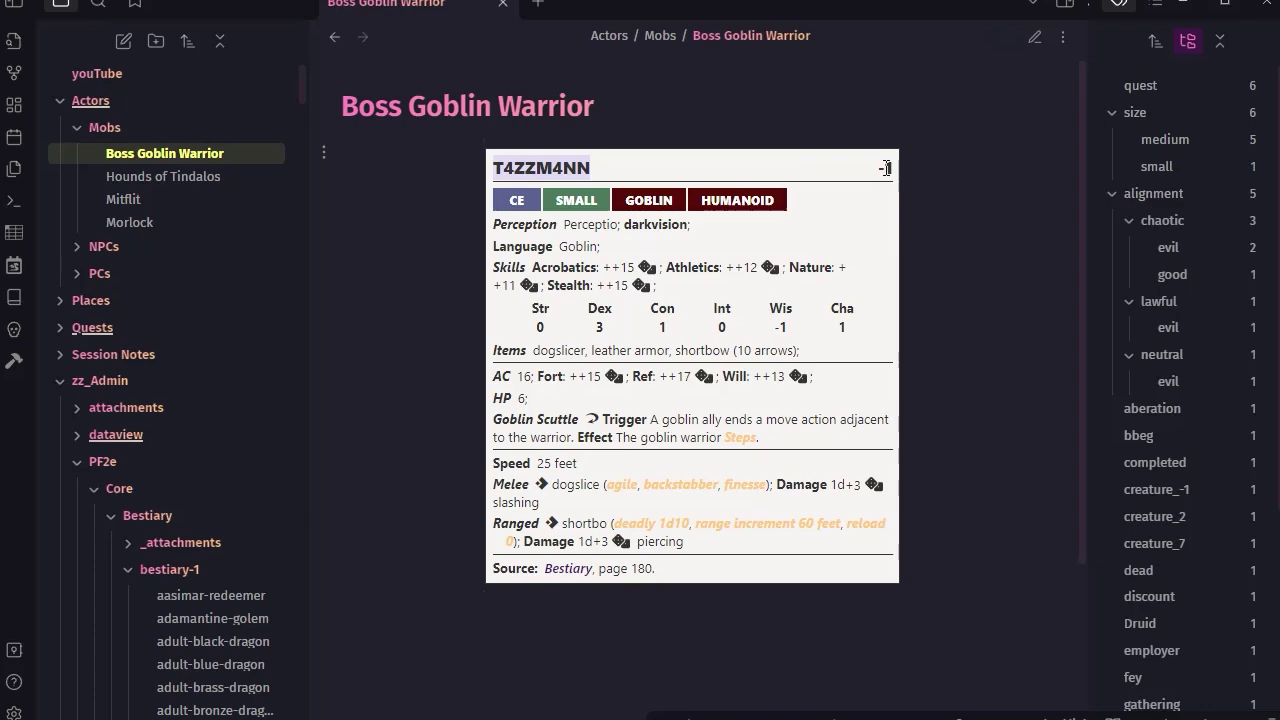
{"action": "left_click", "coordinate": [1035, 37]}
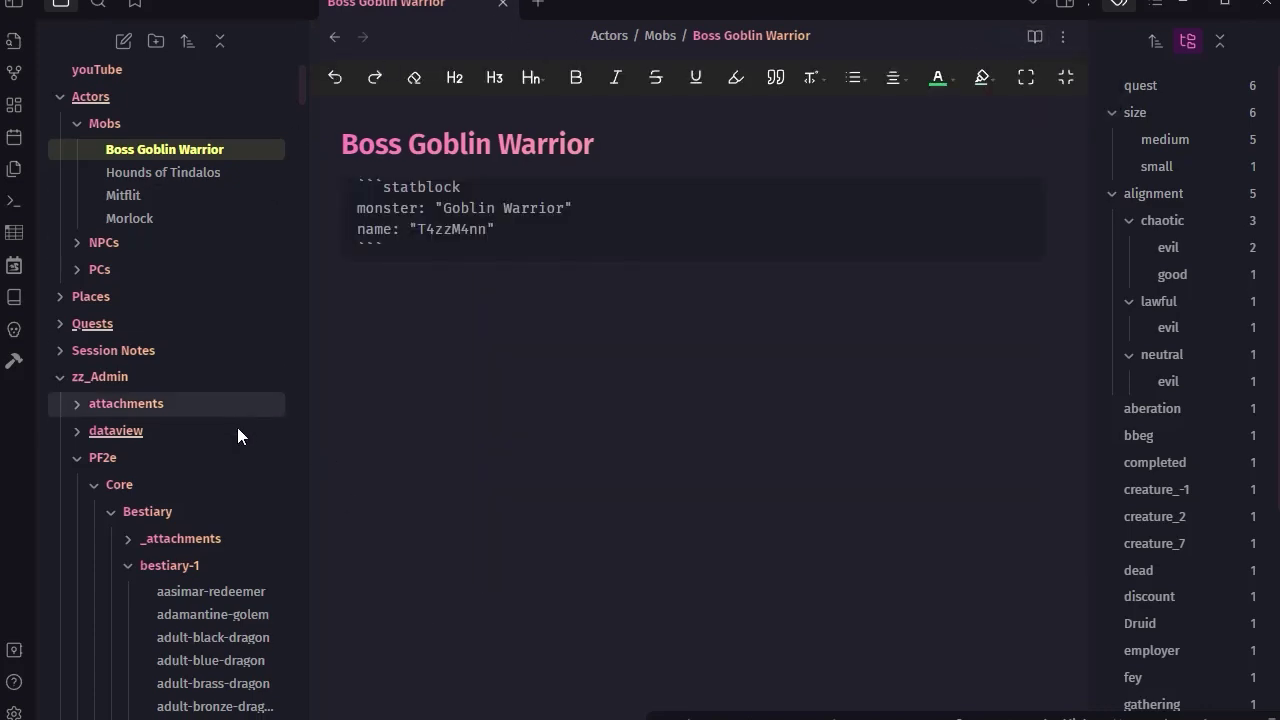
{"action": "scroll", "coordinate": [238, 433], "scroll_direction": "down", "scroll_amount": 20}
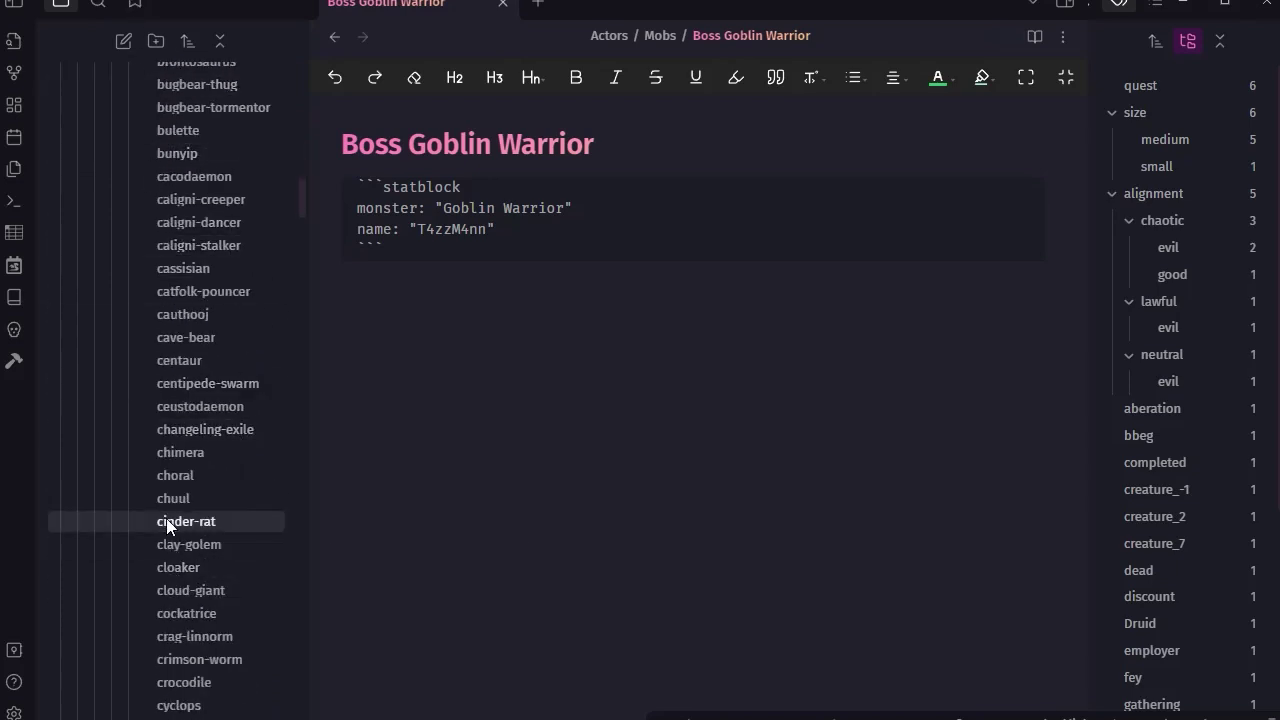
{"action": "mouse_move", "coordinate": [166, 518]}
{"action": "scroll", "coordinate": [203, 513], "scroll_direction": "down", "scroll_amount": 5}
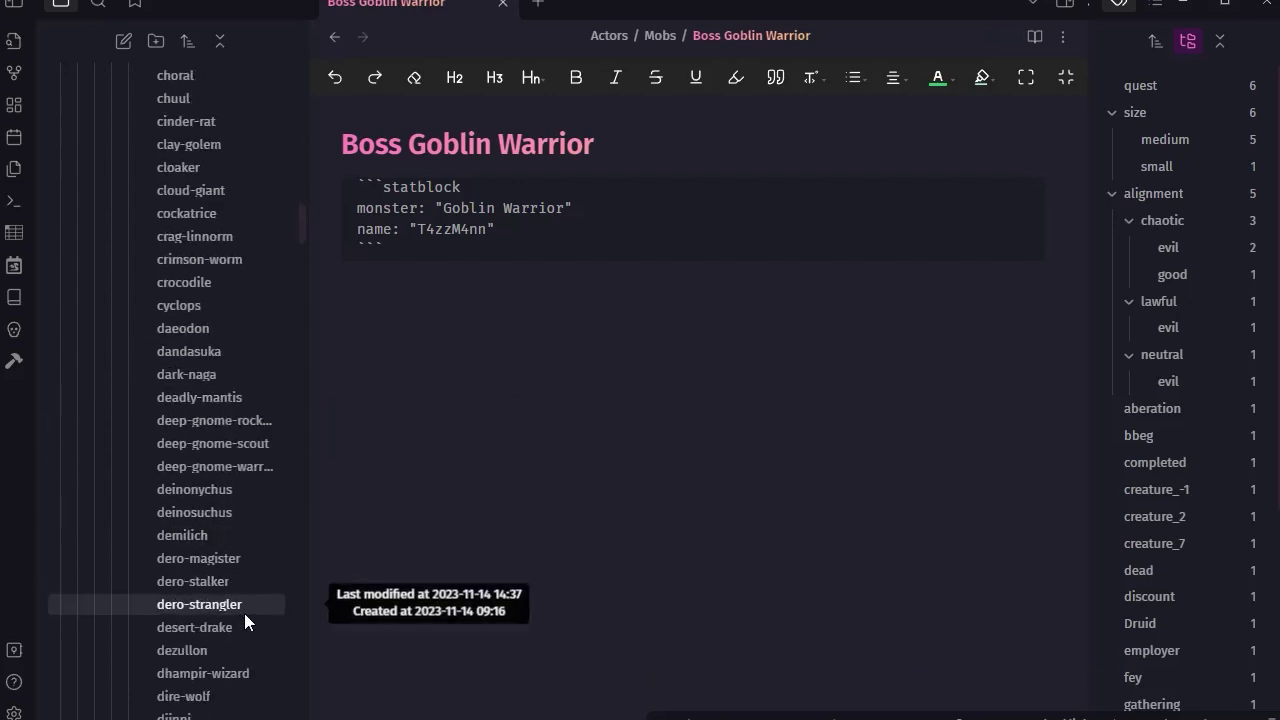
- Open the Fantasy Statblocks plugin settings and go to the Bestiary Folder option
{"action": "left_click", "coordinate": [13, 713]}
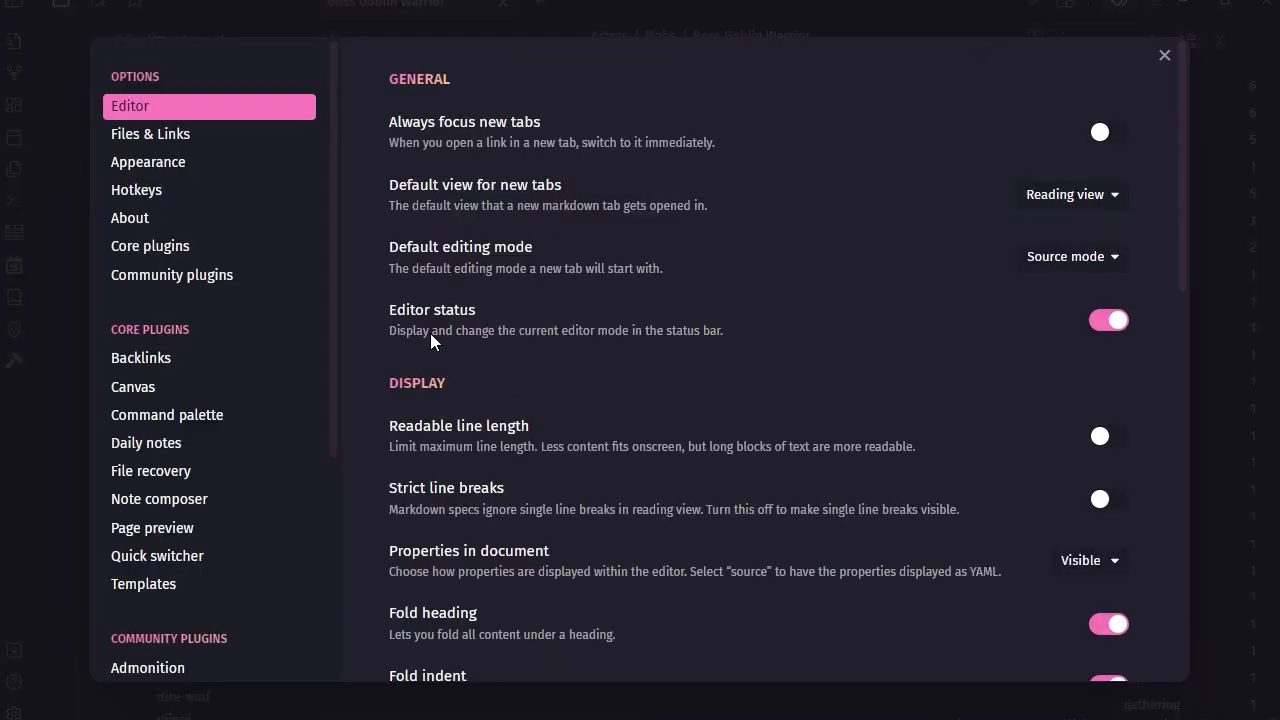
{"action": "scroll", "coordinate": [212, 490], "scroll_direction": "down", "scroll_amount": 3}
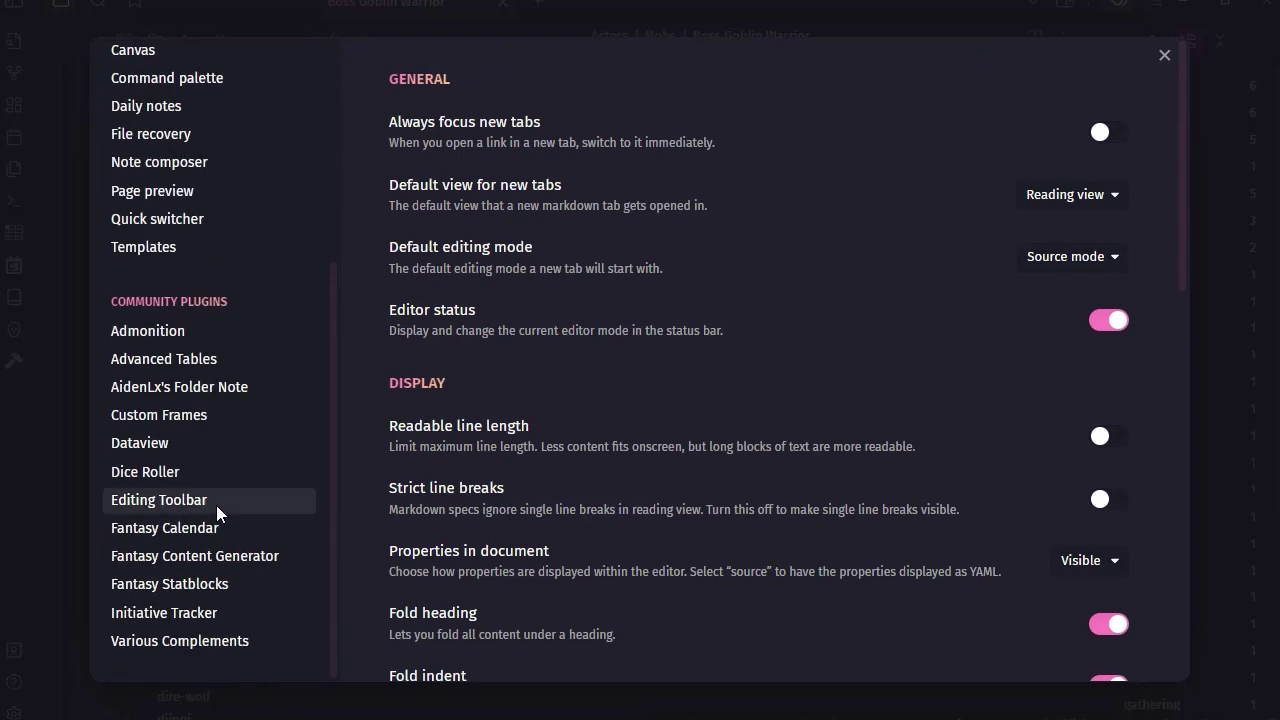
{"action": "left_click", "coordinate": [190, 582]}
{"action": "scroll", "coordinate": [1019, 343], "scroll_direction": "down", "scroll_amount": 3}
{"action": "scroll", "coordinate": [1020, 337], "scroll_direction": "down", "scroll_amount": 5}
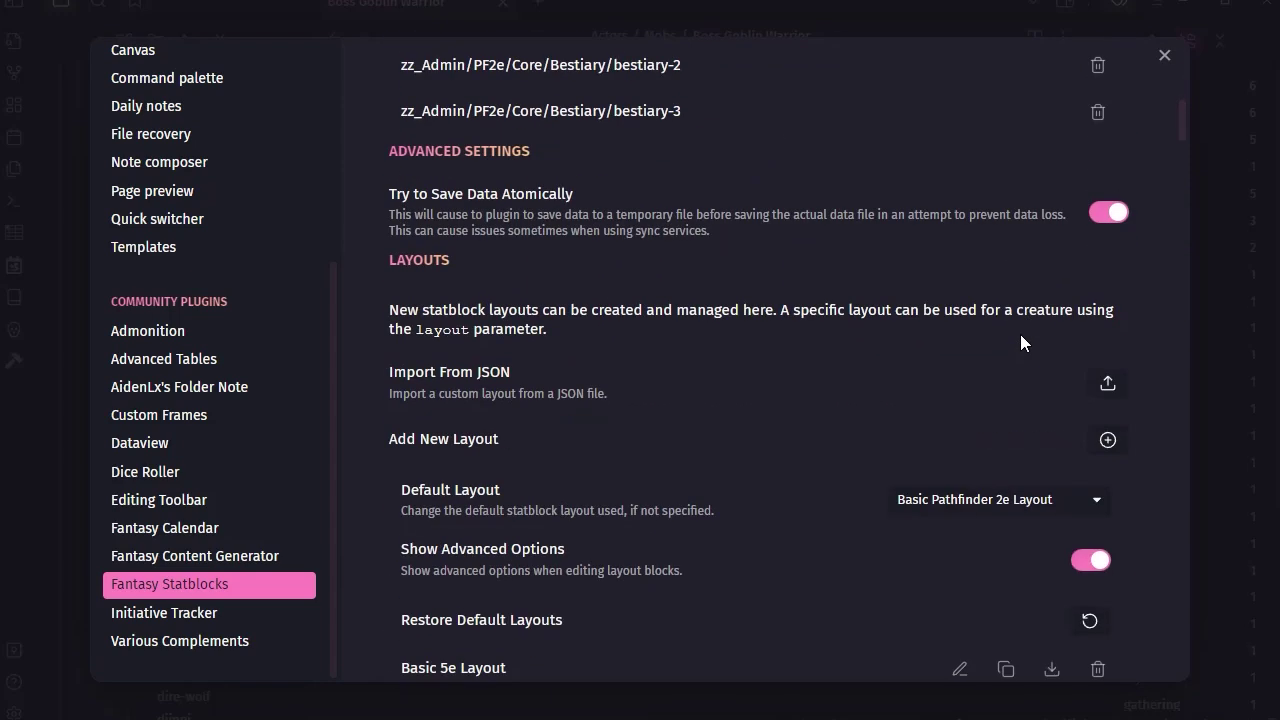
{"action": "scroll", "coordinate": [1020, 337], "scroll_direction": "up", "scroll_amount": 3}
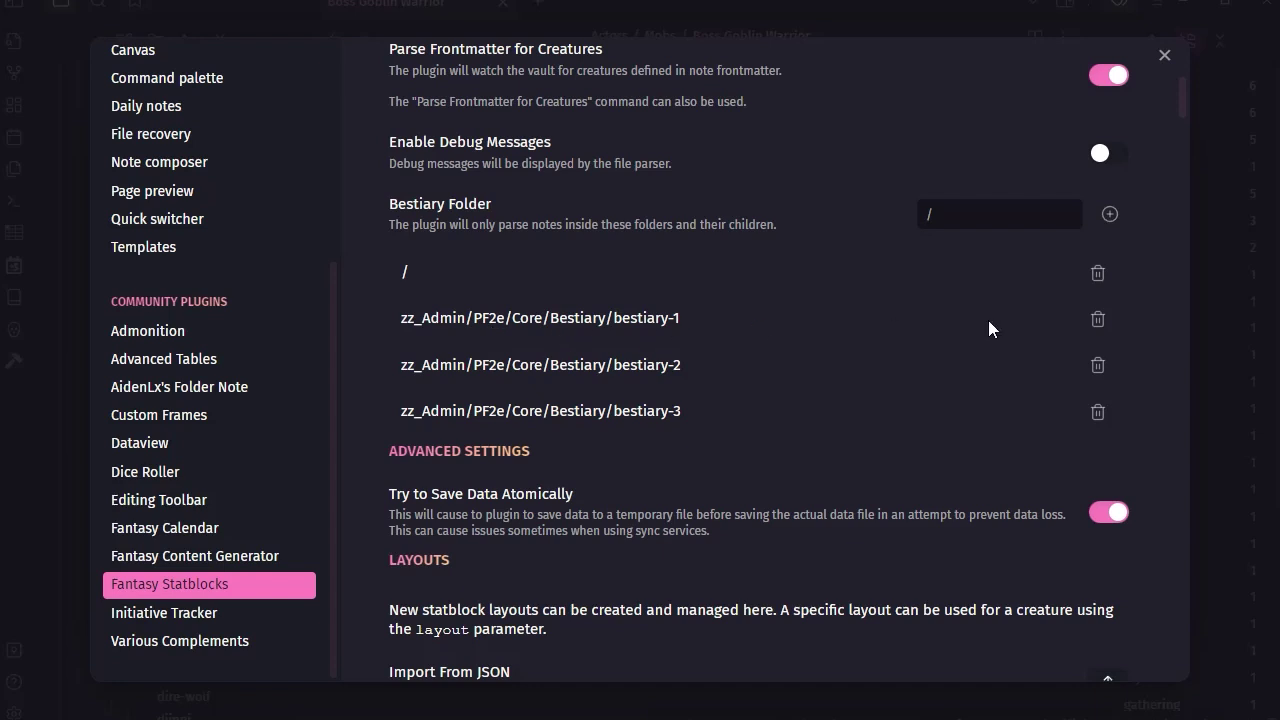
- Add zz_Admin/PF2e/Core/Bestiary/ as a bestiary folder for the plugin to parse
{"action": "left_click", "coordinate": [966, 222]}
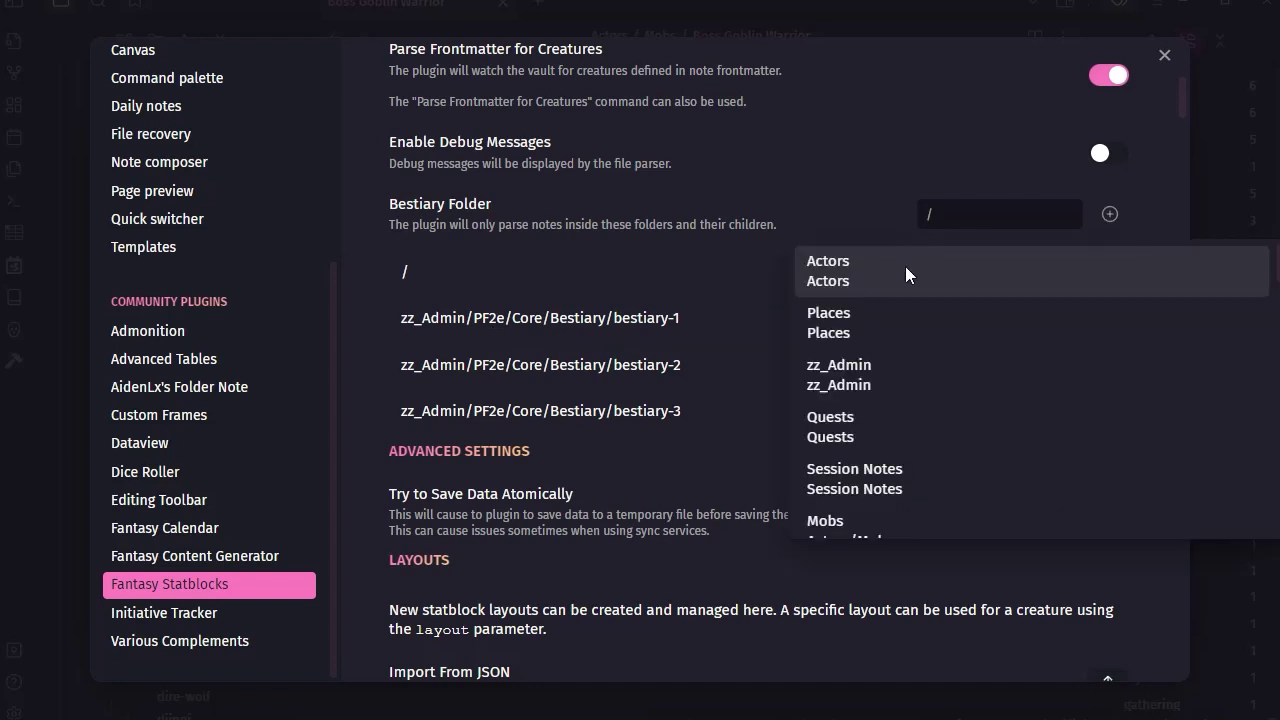
{"action": "type", "text": "zz/"}
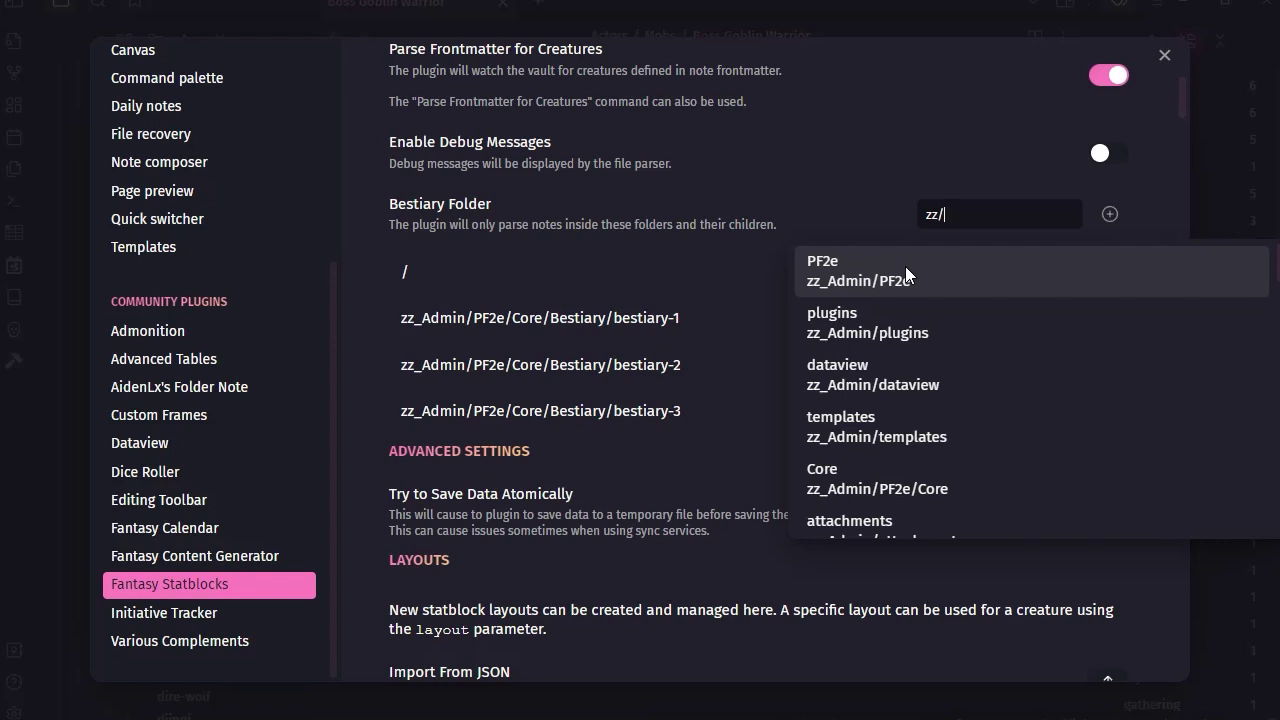
{"action": "key", "text": "BackSpace"}
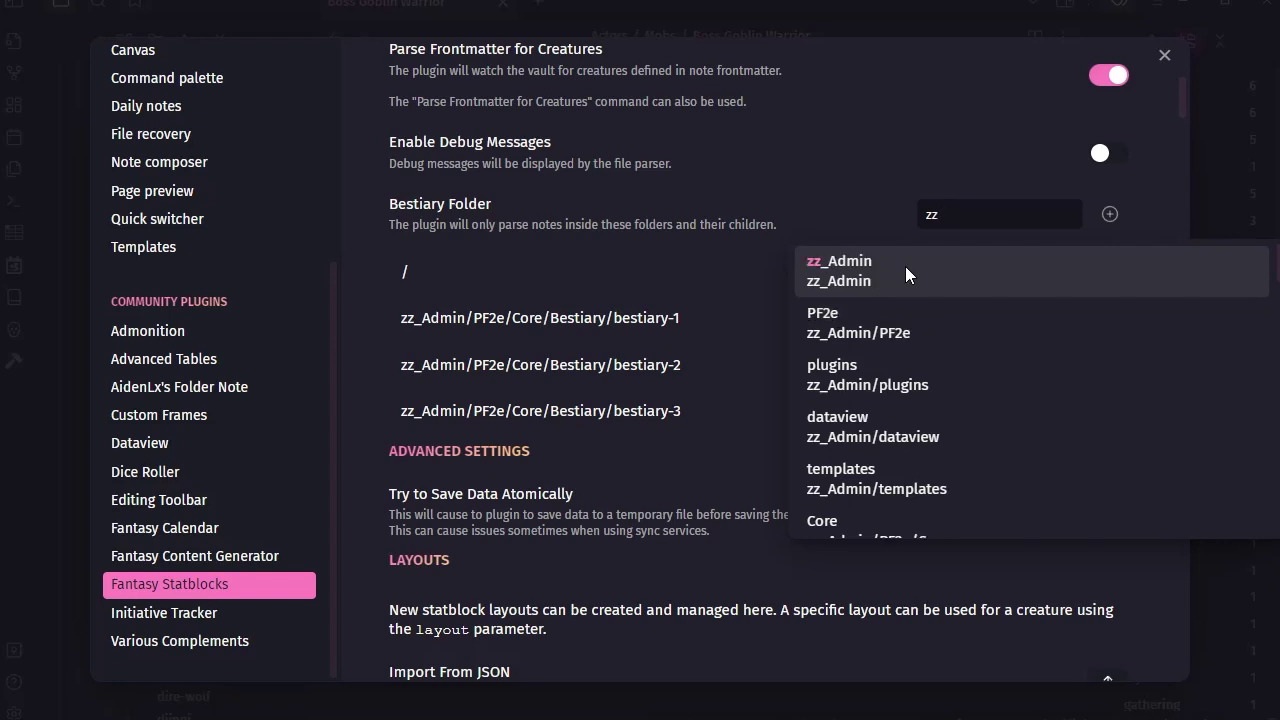
{"action": "type", "text": "_Admin/"}
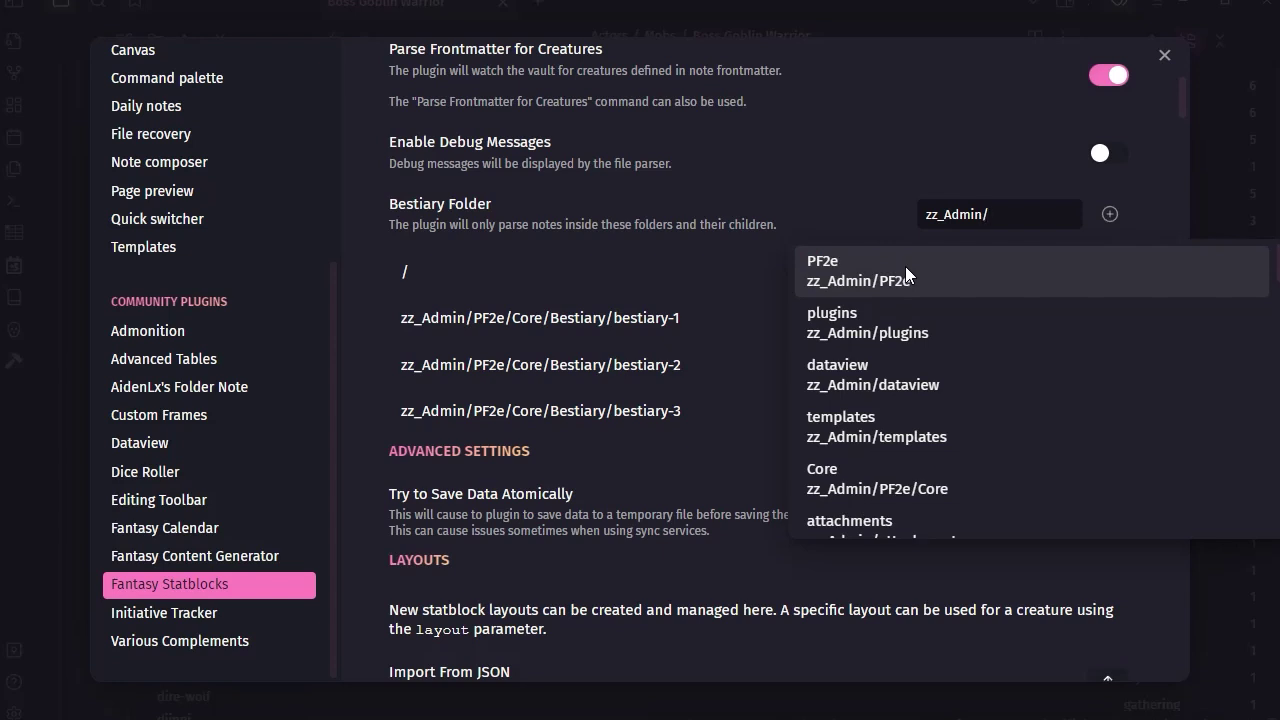
{"action": "type", "text": "PF2e/"}
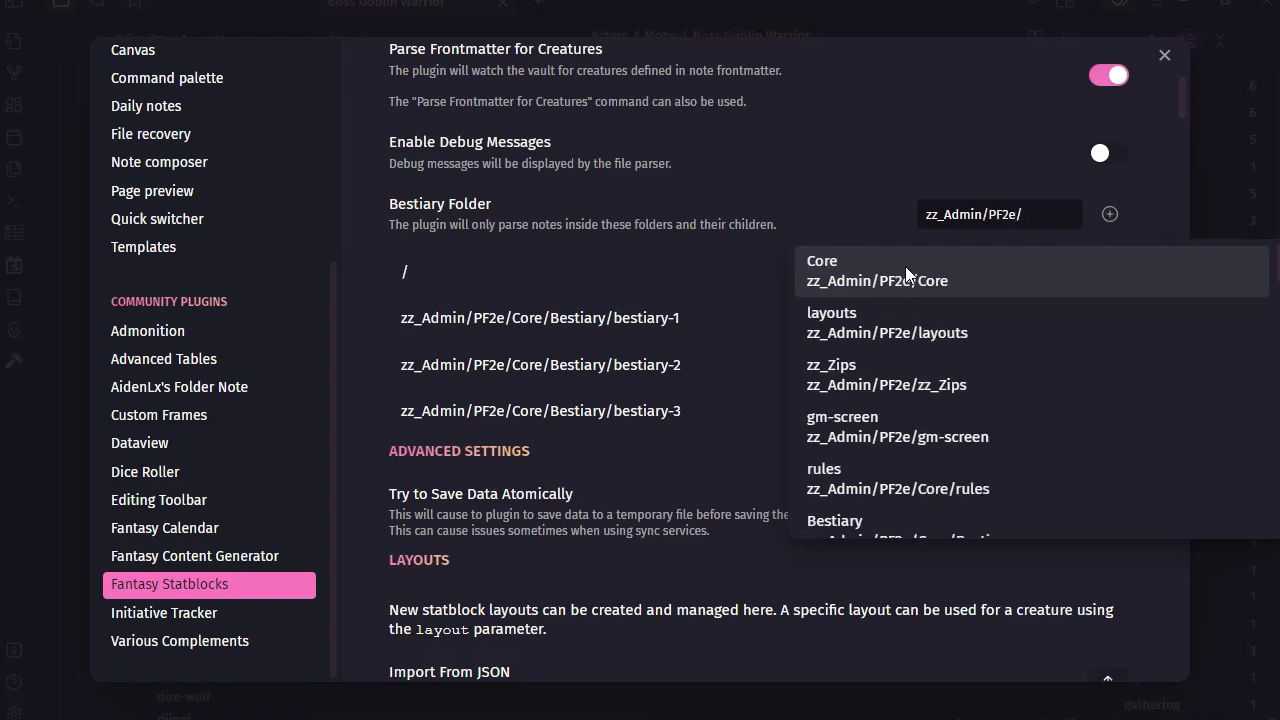
{"action": "type", "text": "Core"}
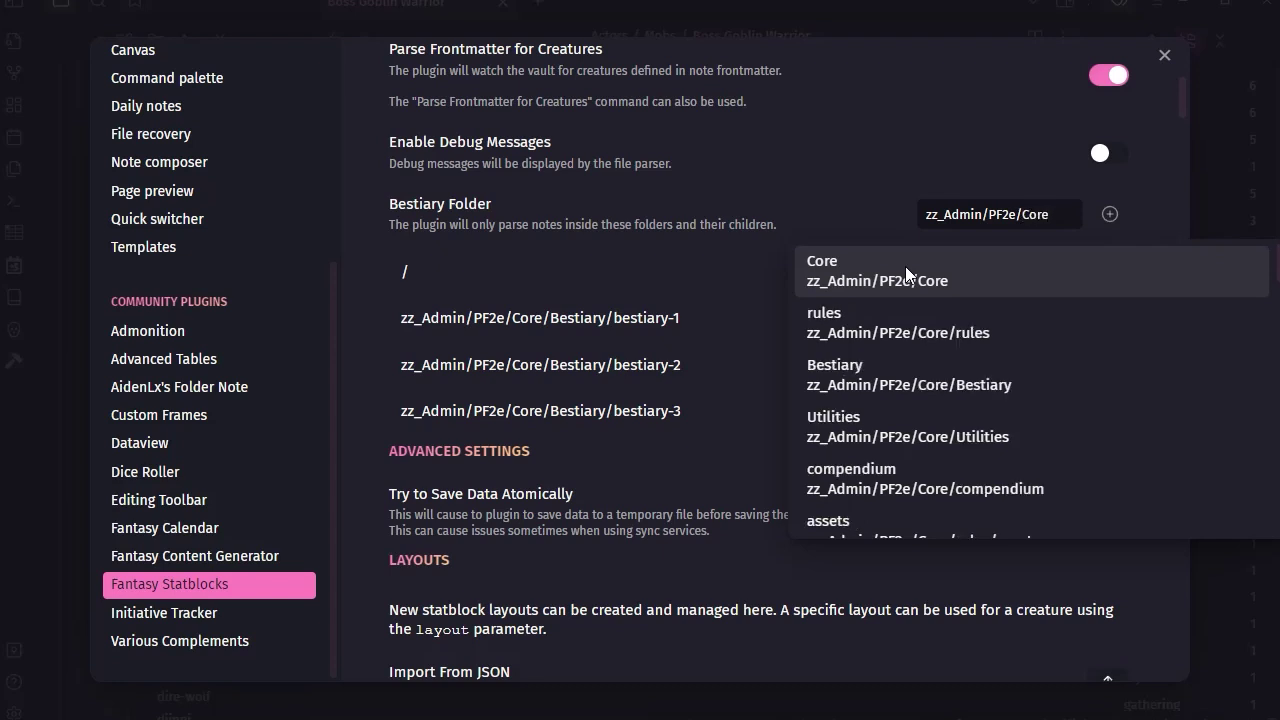
{"action": "type", "text": "/"}
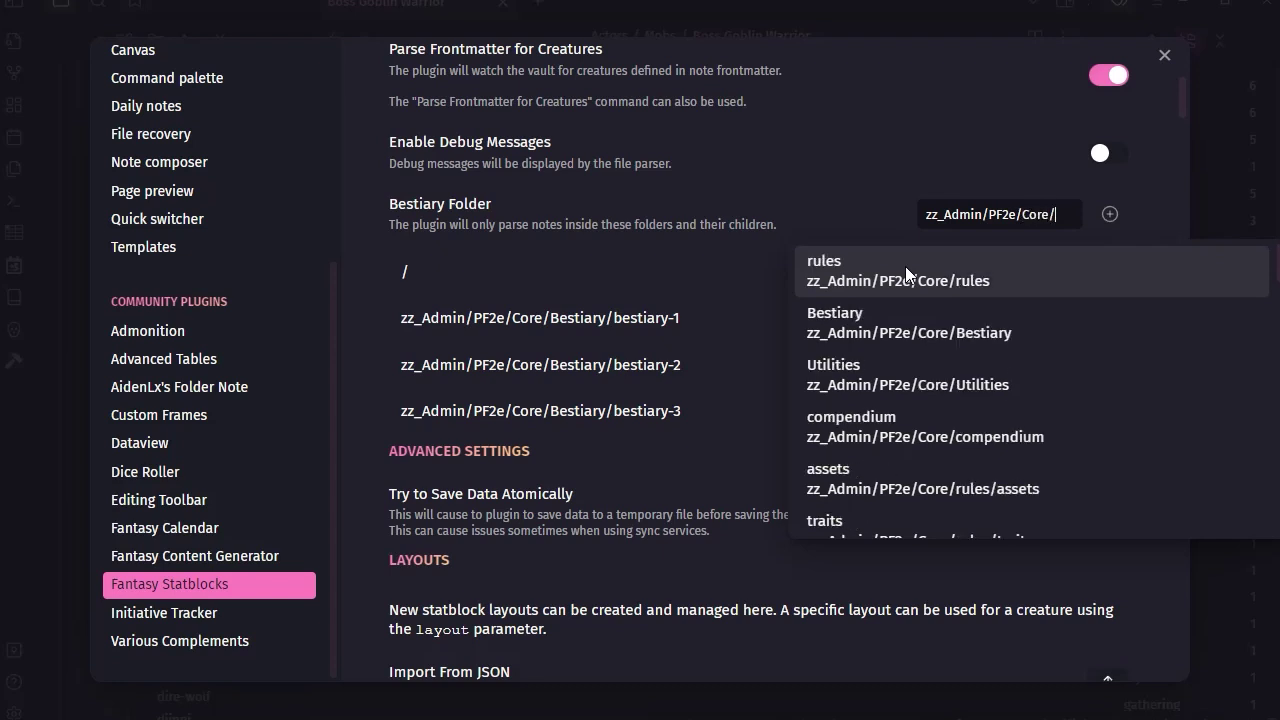
{"action": "type", "text": "Best"}
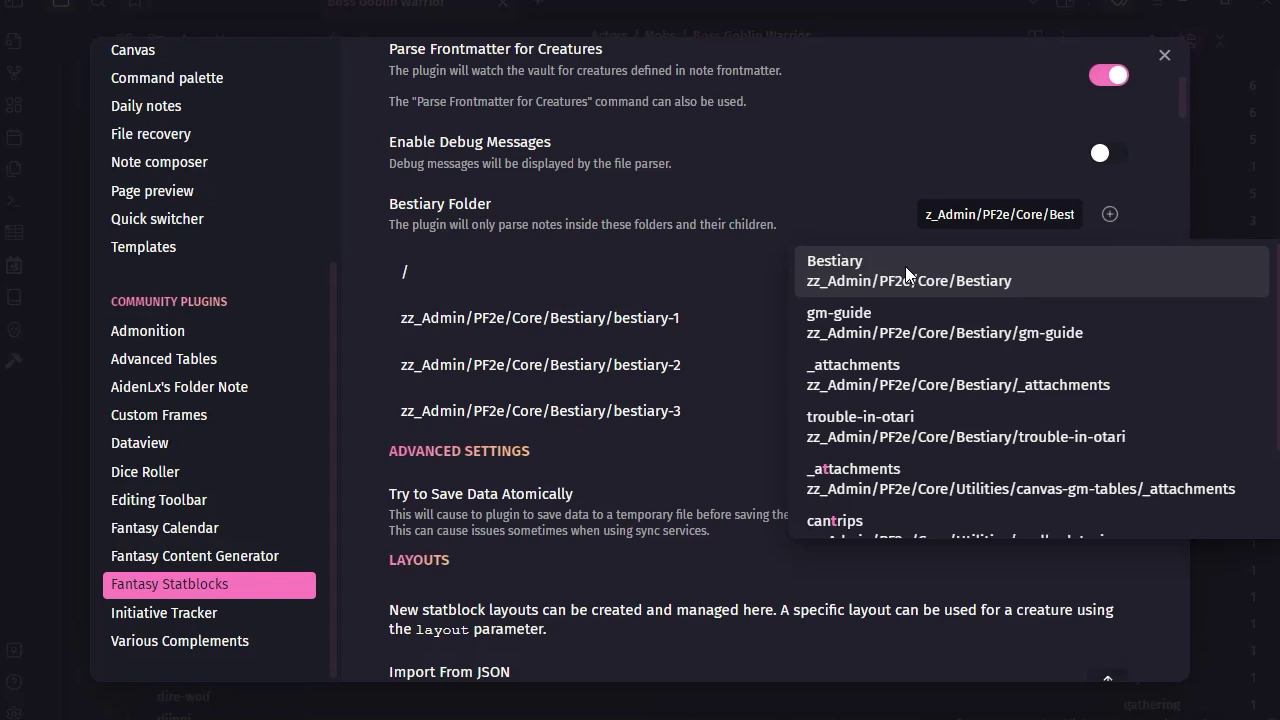
{"action": "type", "text": "iary"}
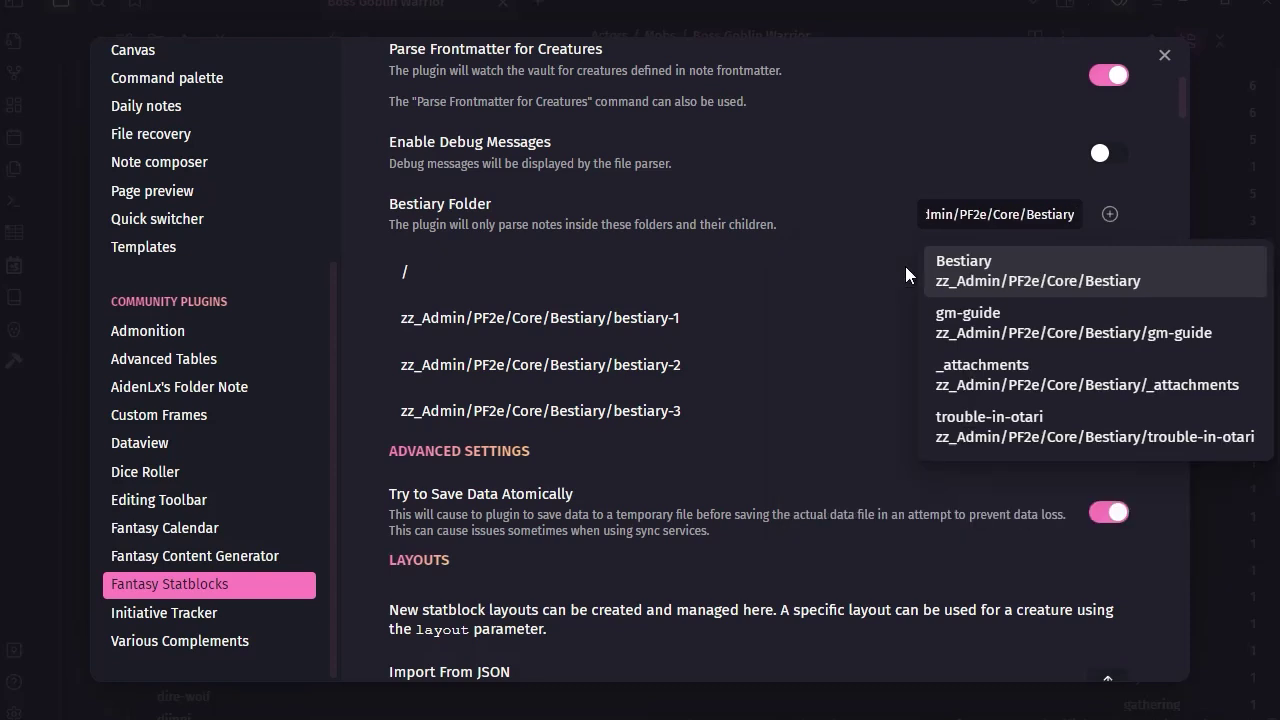
{"action": "type", "text": "/"}
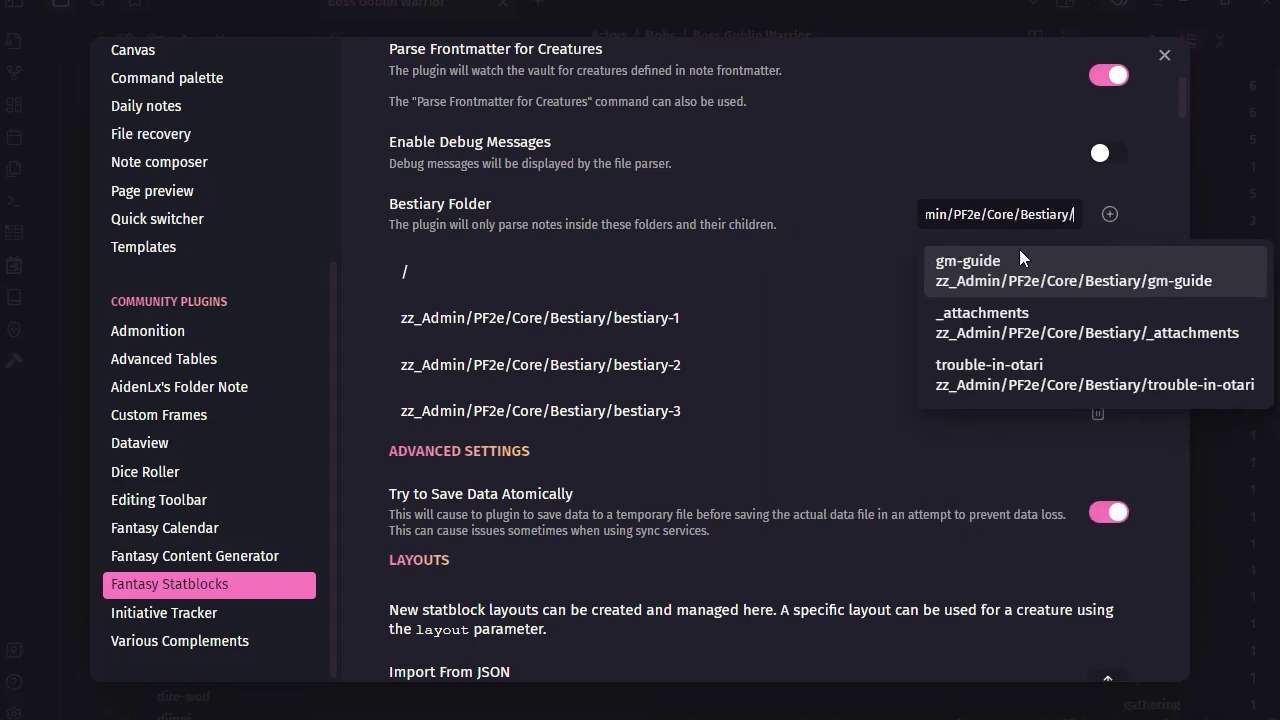
{"action": "left_click", "coordinate": [1117, 216]}
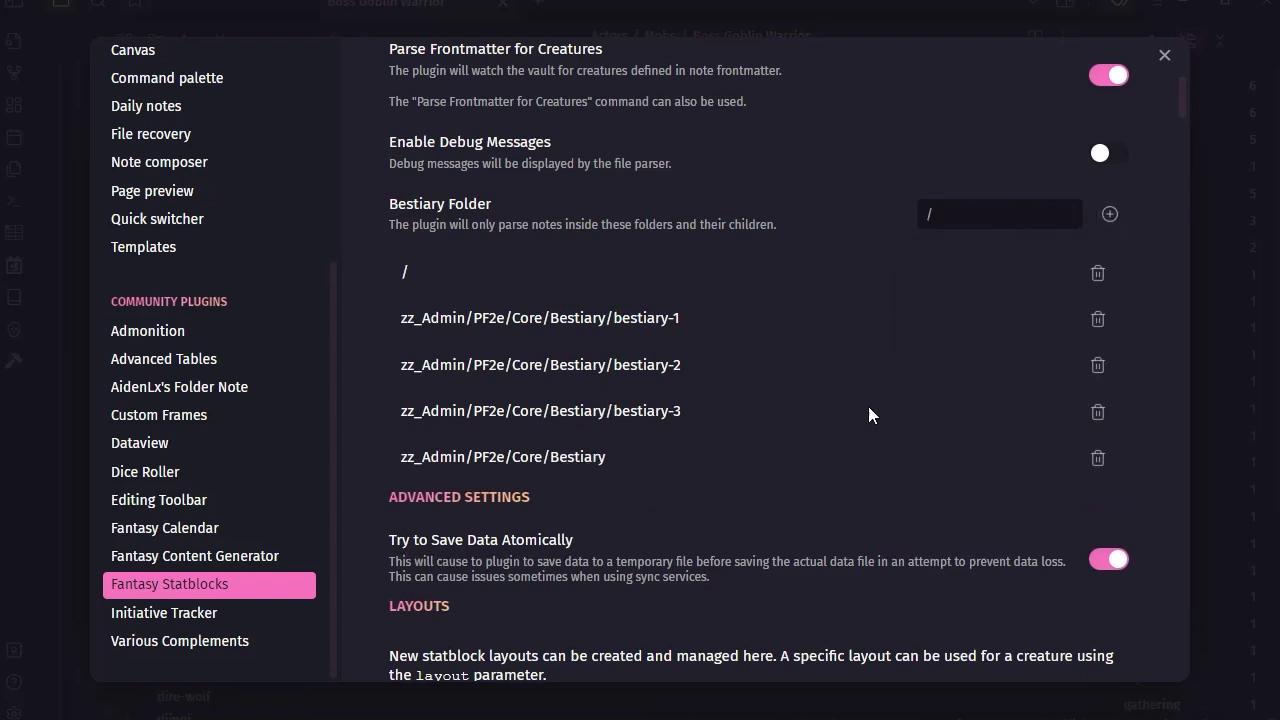
- Remove the bestiary-1, bestiary-2 and bestiary-3 subfolders from the bestiary folder list
{"action": "left_click", "coordinate": [1098, 412]}
{"action": "left_click", "coordinate": [1098, 365]}
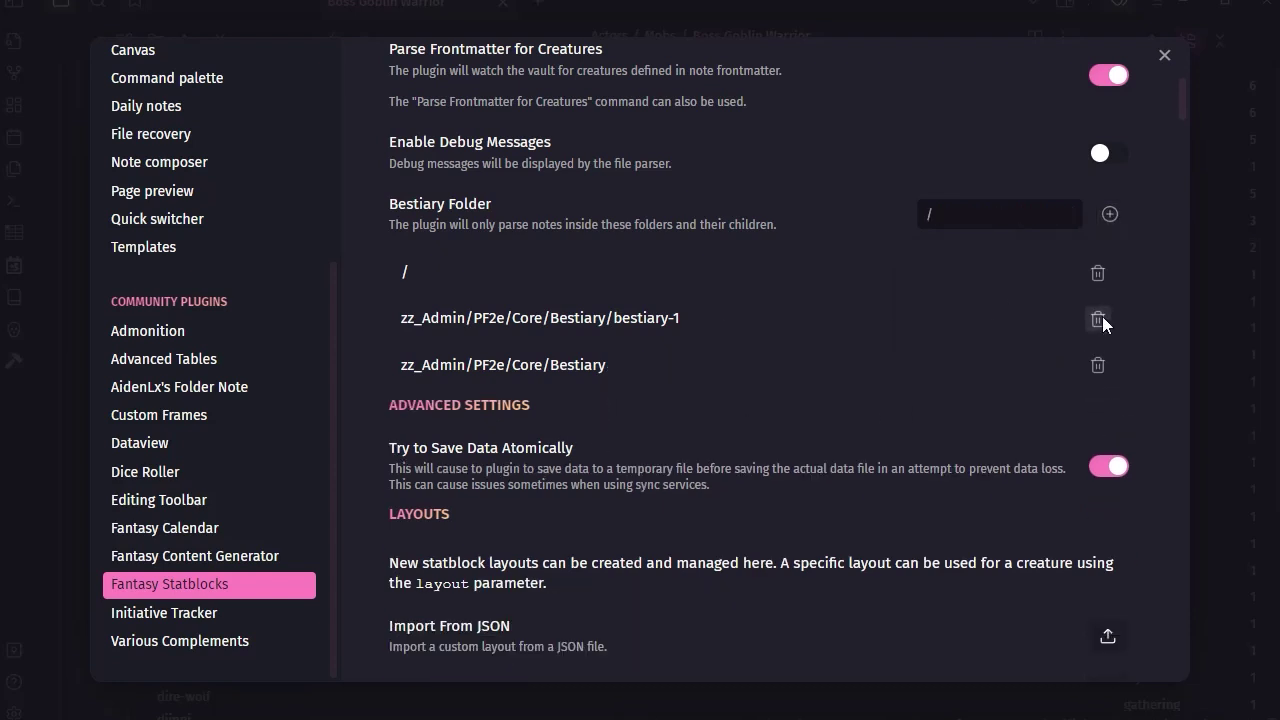
{"action": "left_click", "coordinate": [1098, 318]}
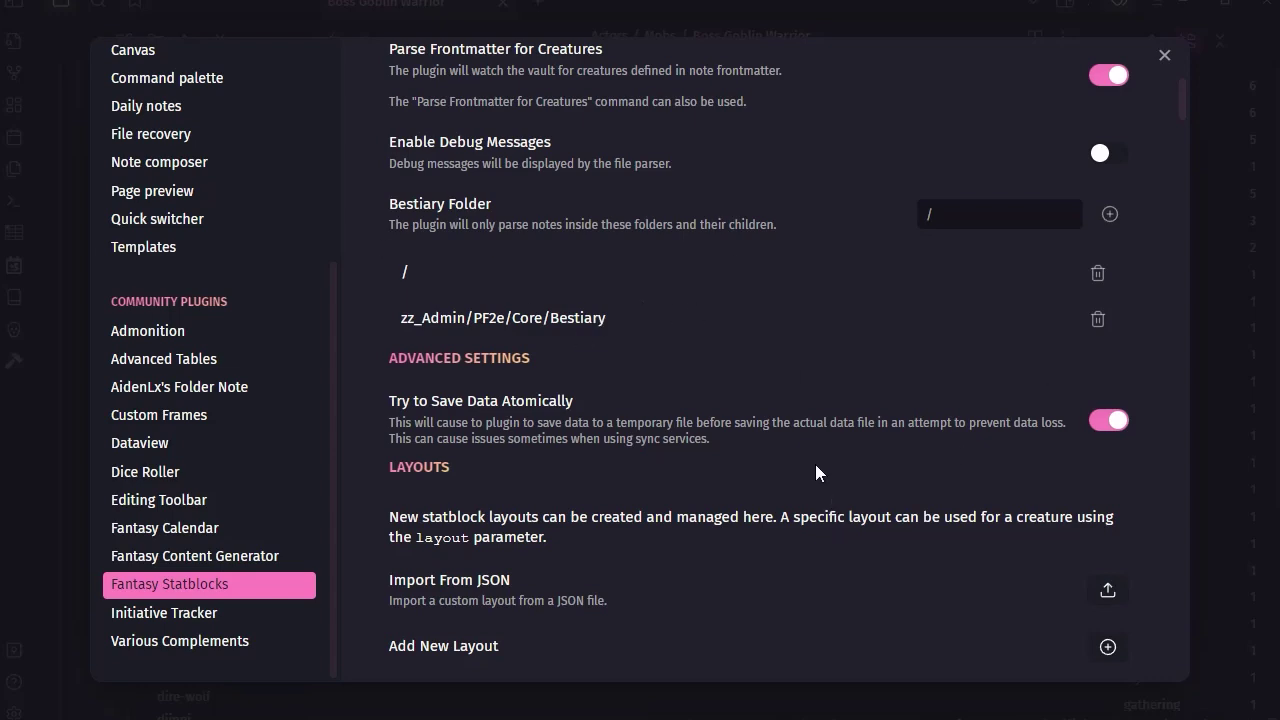
- Look through the available statblock layouts and inspect the block structure of the Basic 5e Layout
{"action": "scroll", "coordinate": [815, 464], "scroll_direction": "down", "scroll_amount": 3}
{"action": "scroll", "coordinate": [815, 462], "scroll_direction": "down", "scroll_amount": 2}
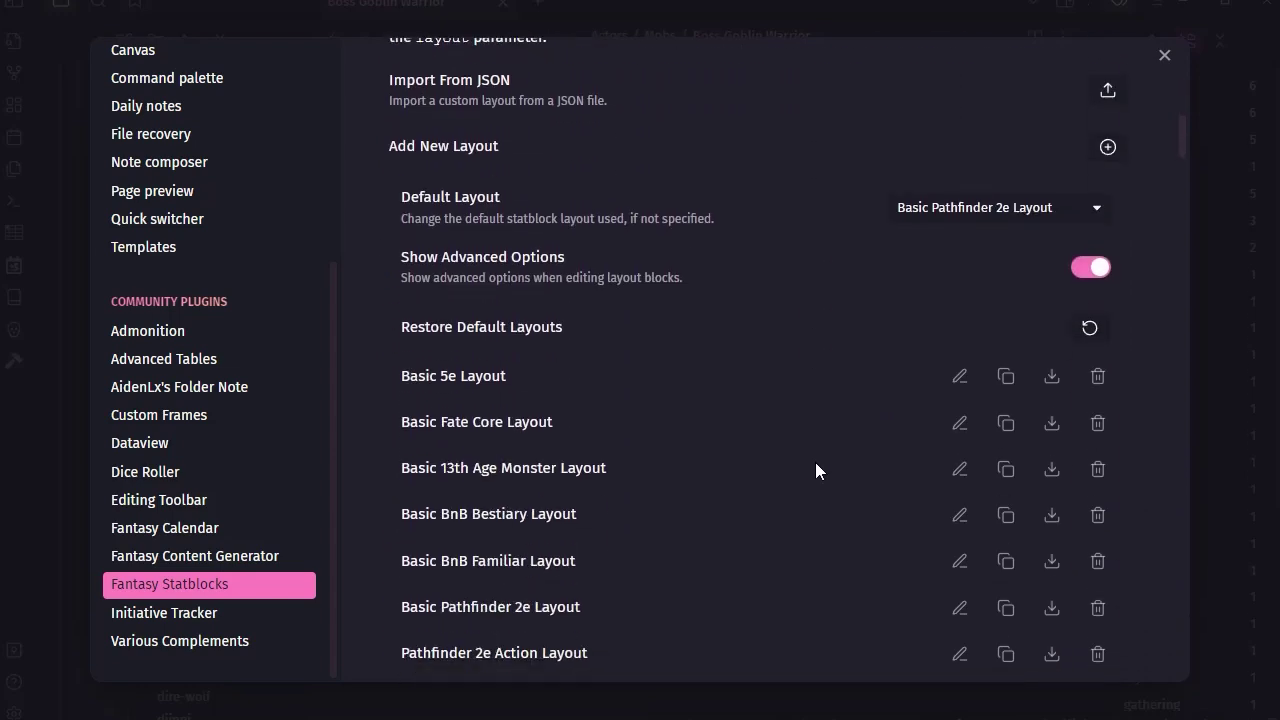
{"action": "scroll", "coordinate": [606, 250], "scroll_direction": "up", "scroll_amount": 3}
{"action": "scroll", "coordinate": [866, 419], "scroll_direction": "down", "scroll_amount": 7}
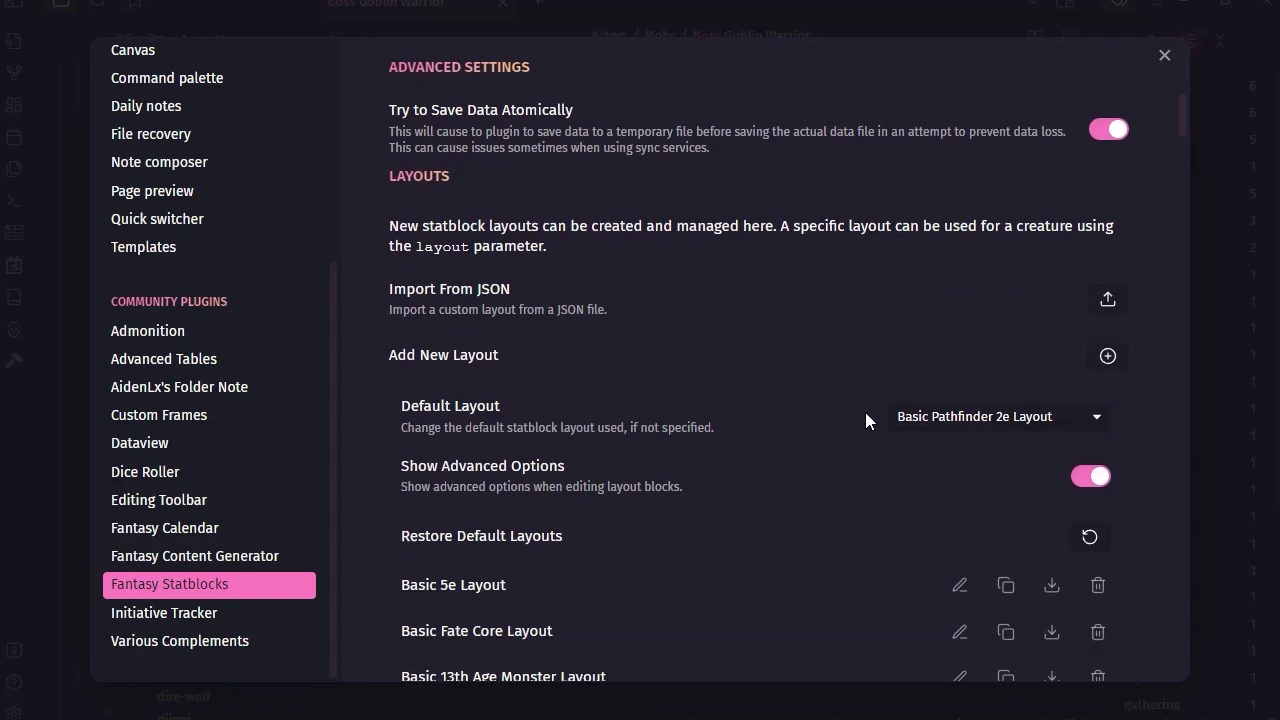
{"action": "scroll", "coordinate": [866, 413], "scroll_direction": "up", "scroll_amount": 2}
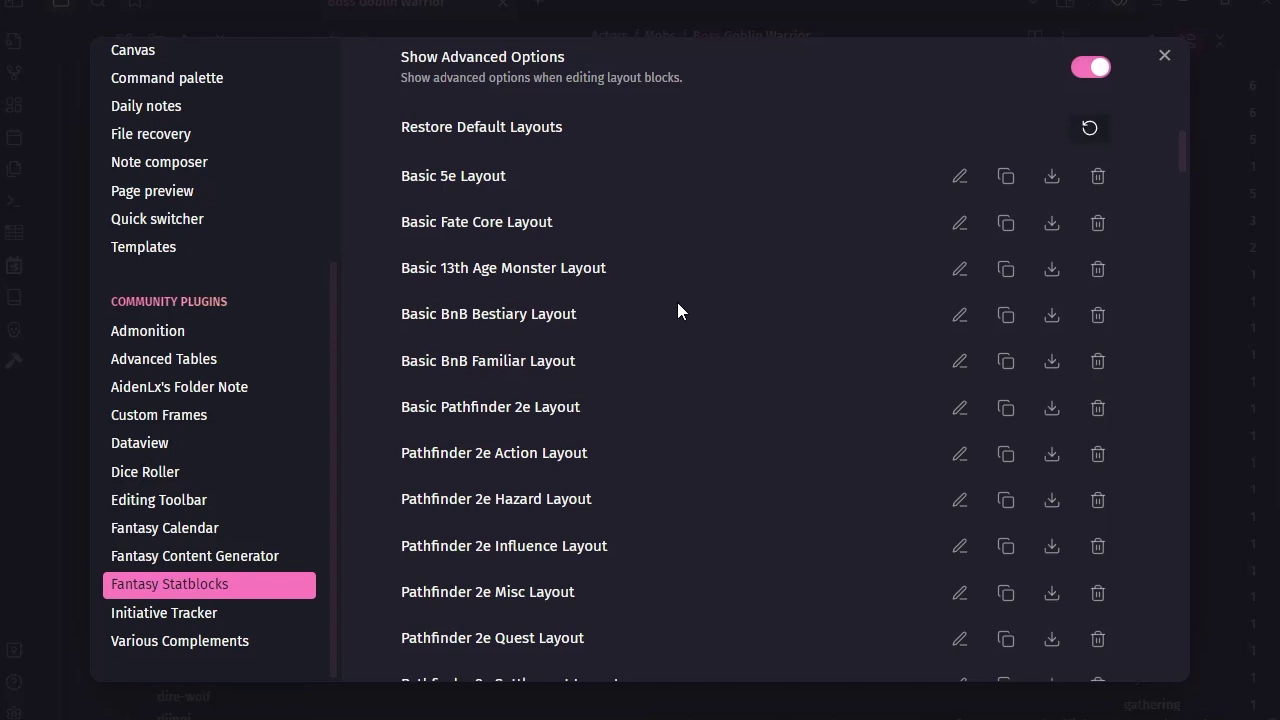
{"action": "scroll", "coordinate": [681, 292], "scroll_direction": "down", "scroll_amount": 3}
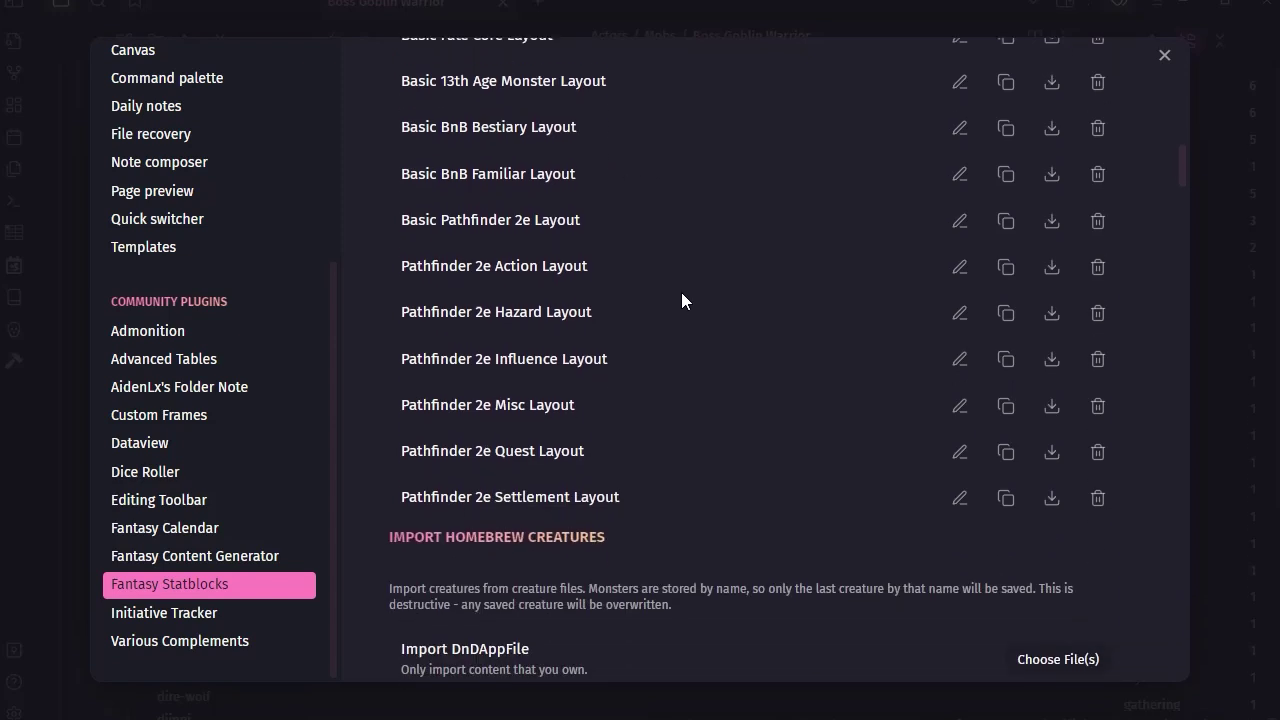
{"action": "scroll", "coordinate": [681, 292], "scroll_direction": "up", "scroll_amount": 3}
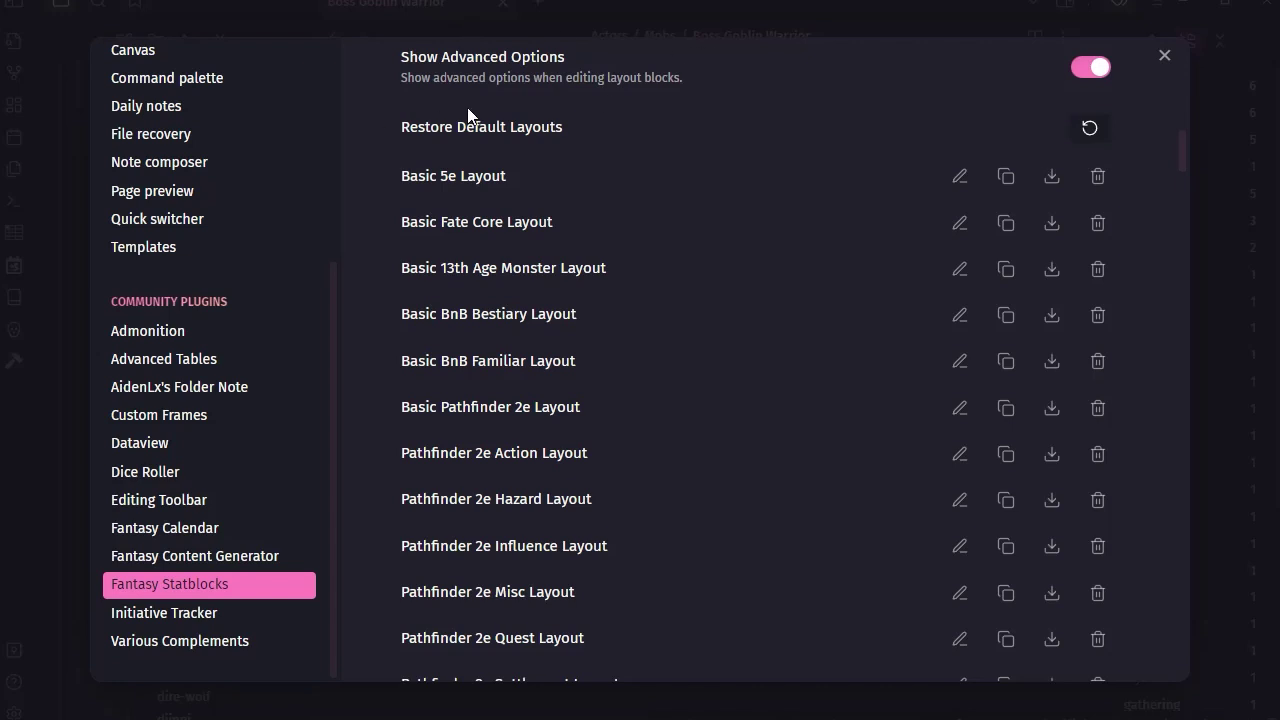
{"action": "left_click", "coordinate": [959, 176]}
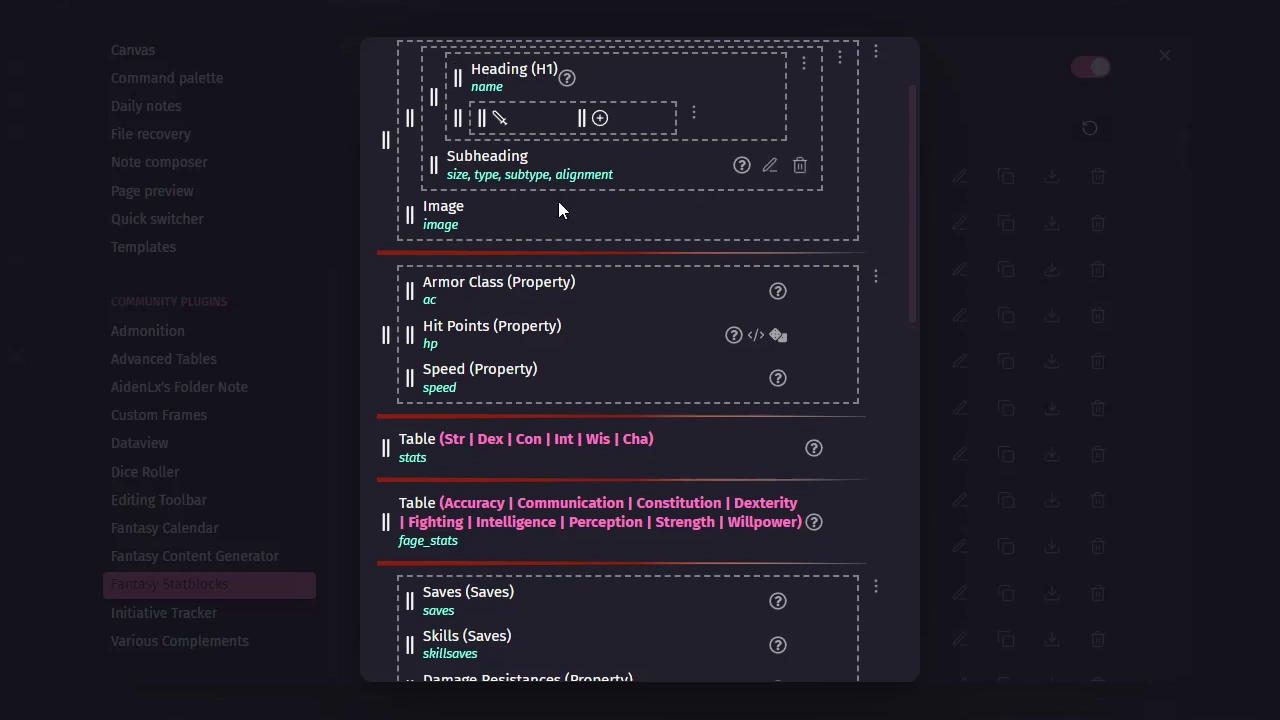
{"action": "left_click", "coordinate": [1217, 97]}
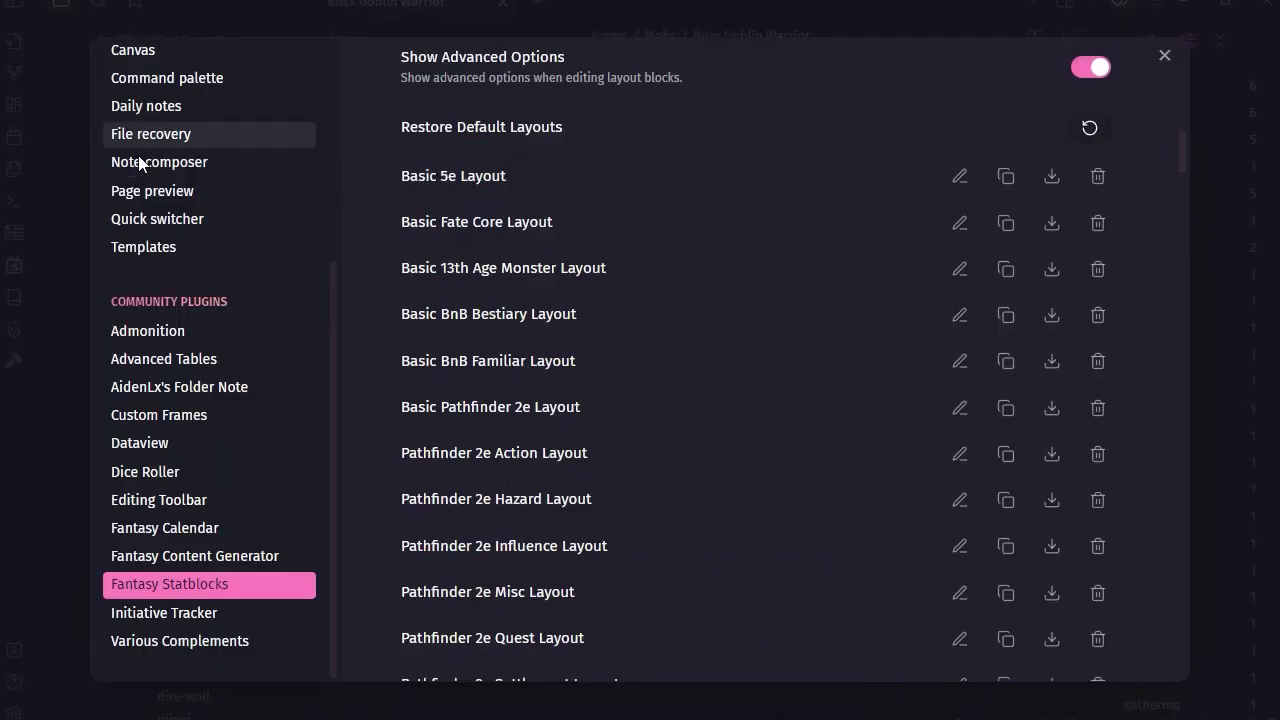
- Examine the property names used in the Basic Pathfinder 2e Layout, then close the settings
{"action": "scroll", "coordinate": [600, 258], "scroll_direction": "down", "scroll_amount": 3}
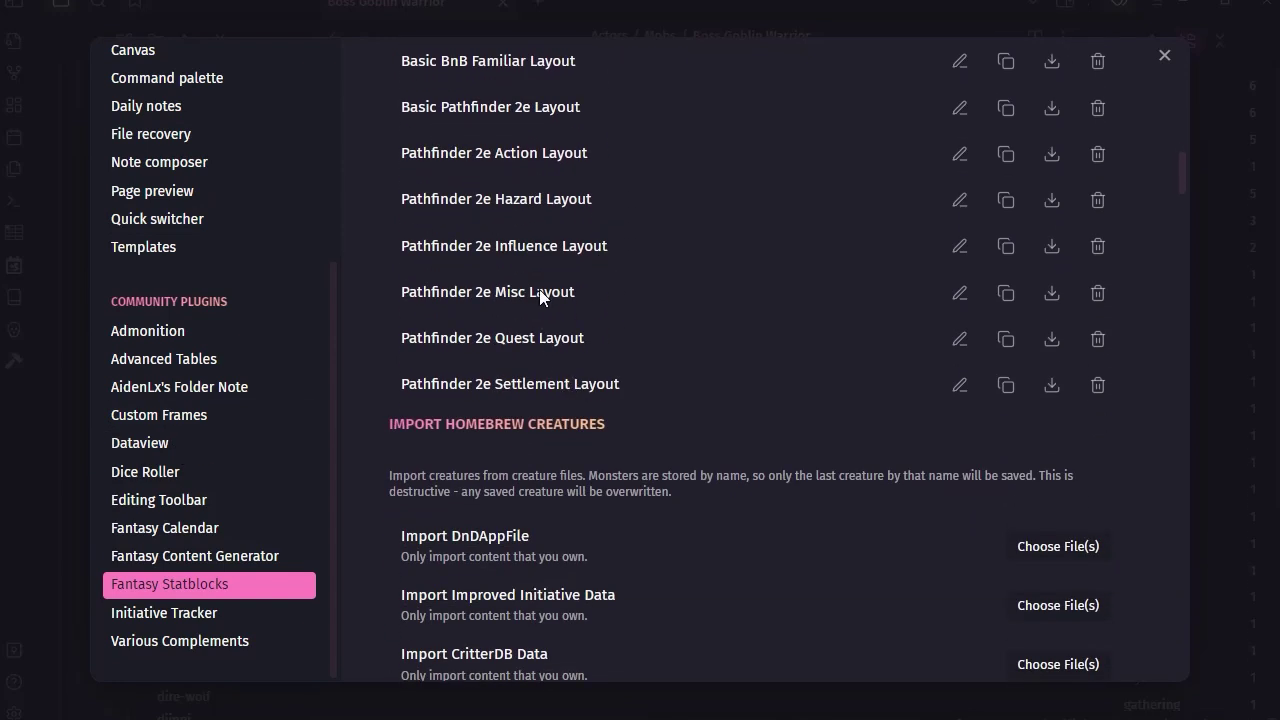
{"action": "scroll", "coordinate": [490, 215], "scroll_direction": "up", "scroll_amount": 1}
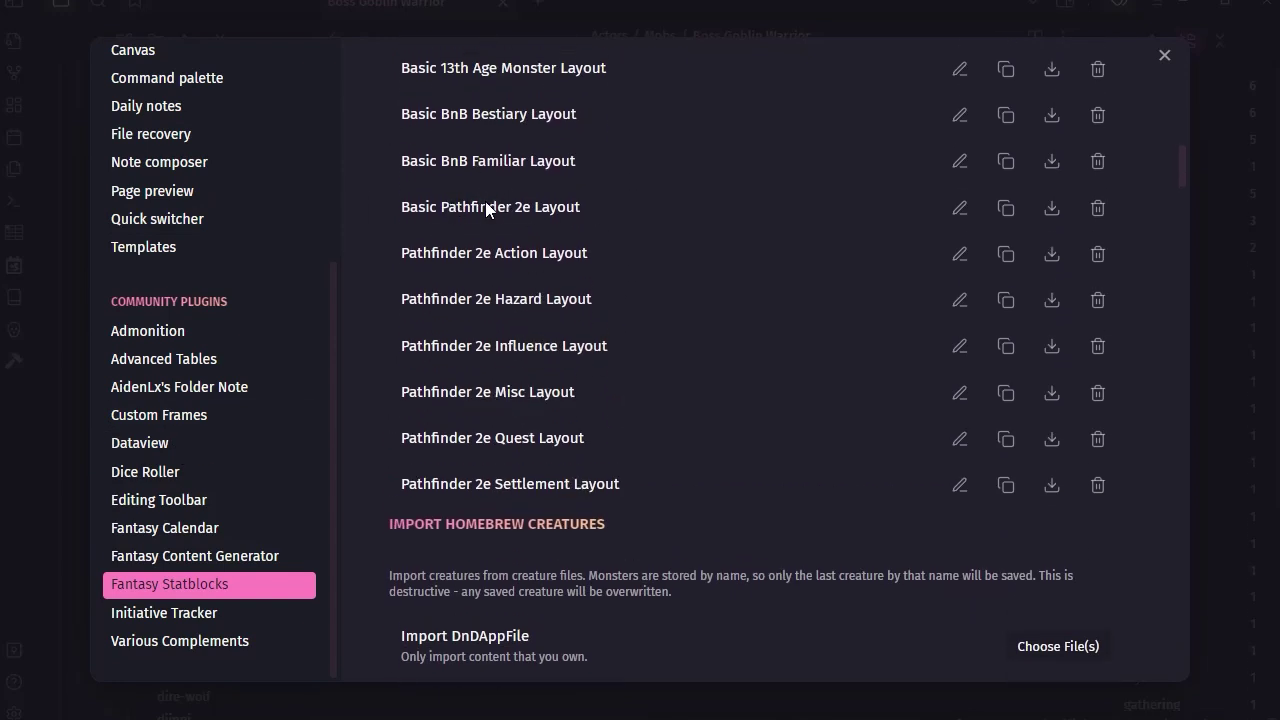
{"action": "left_click", "coordinate": [967, 211]}
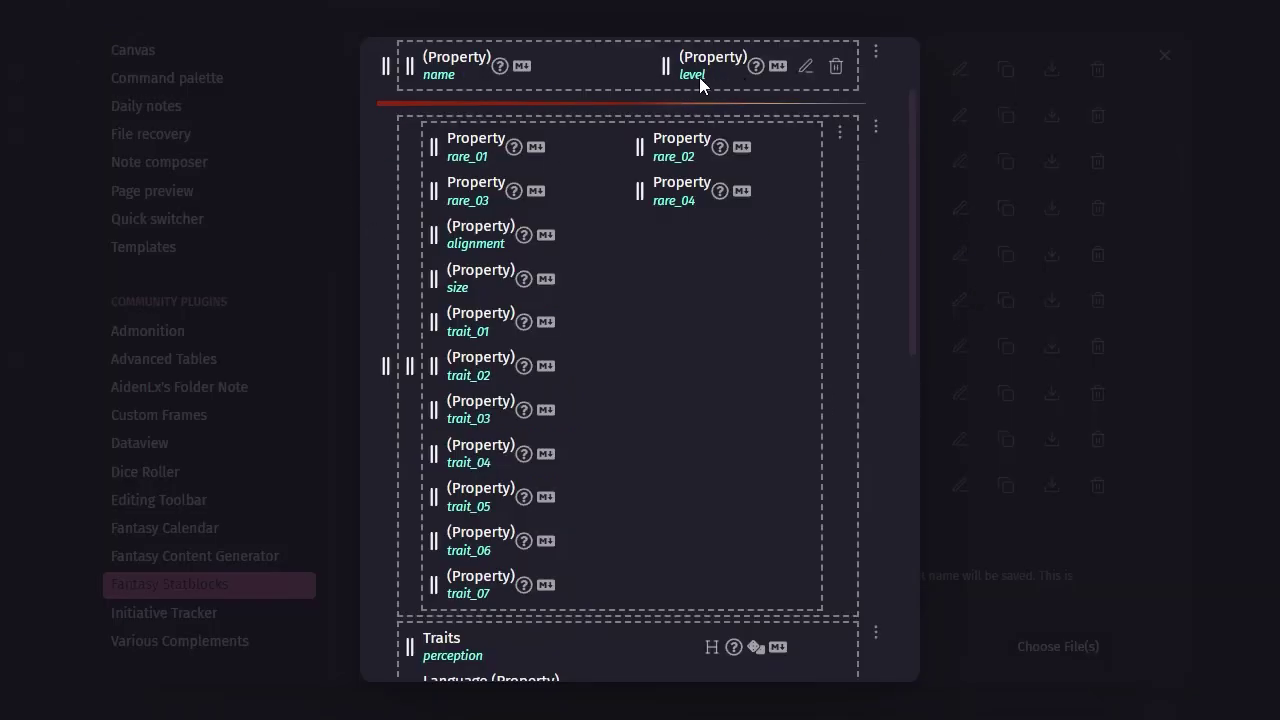
{"action": "scroll", "coordinate": [733, 421], "scroll_direction": "down", "scroll_amount": 5}
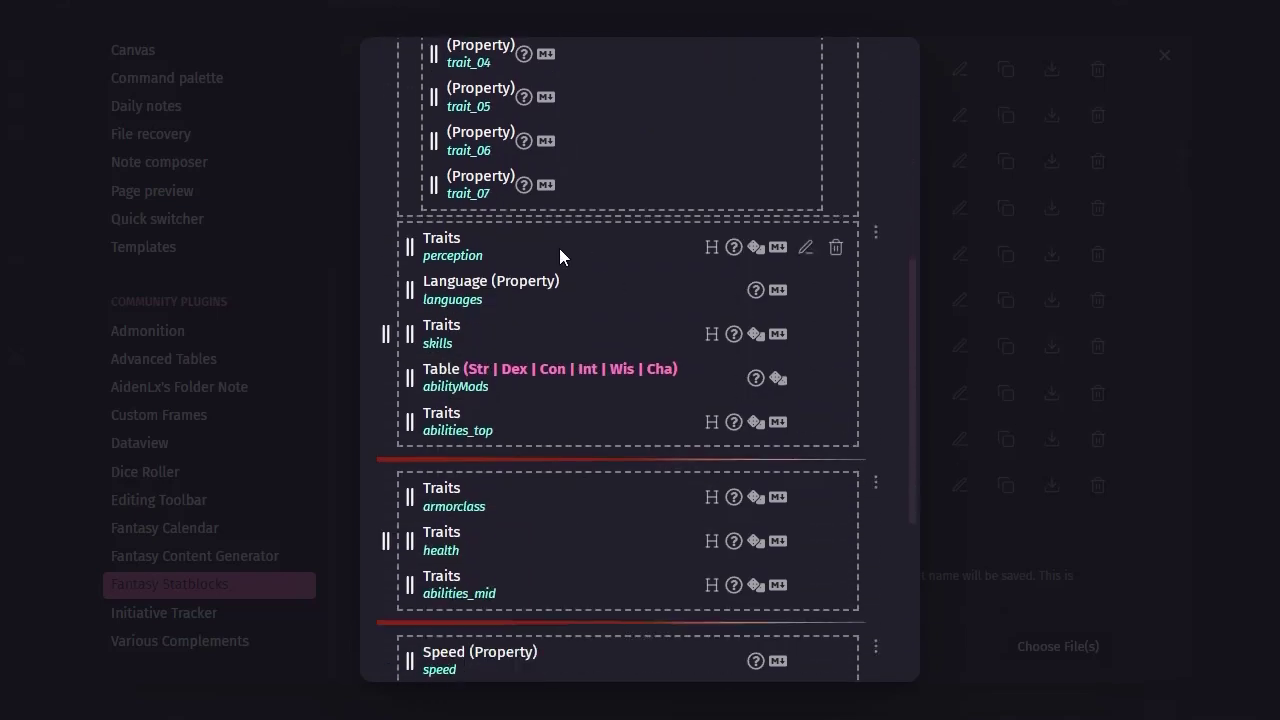
{"action": "scroll", "coordinate": [562, 250], "scroll_direction": "down", "scroll_amount": 1}
{"action": "scroll", "coordinate": [677, 410], "scroll_direction": "down", "scroll_amount": 2}
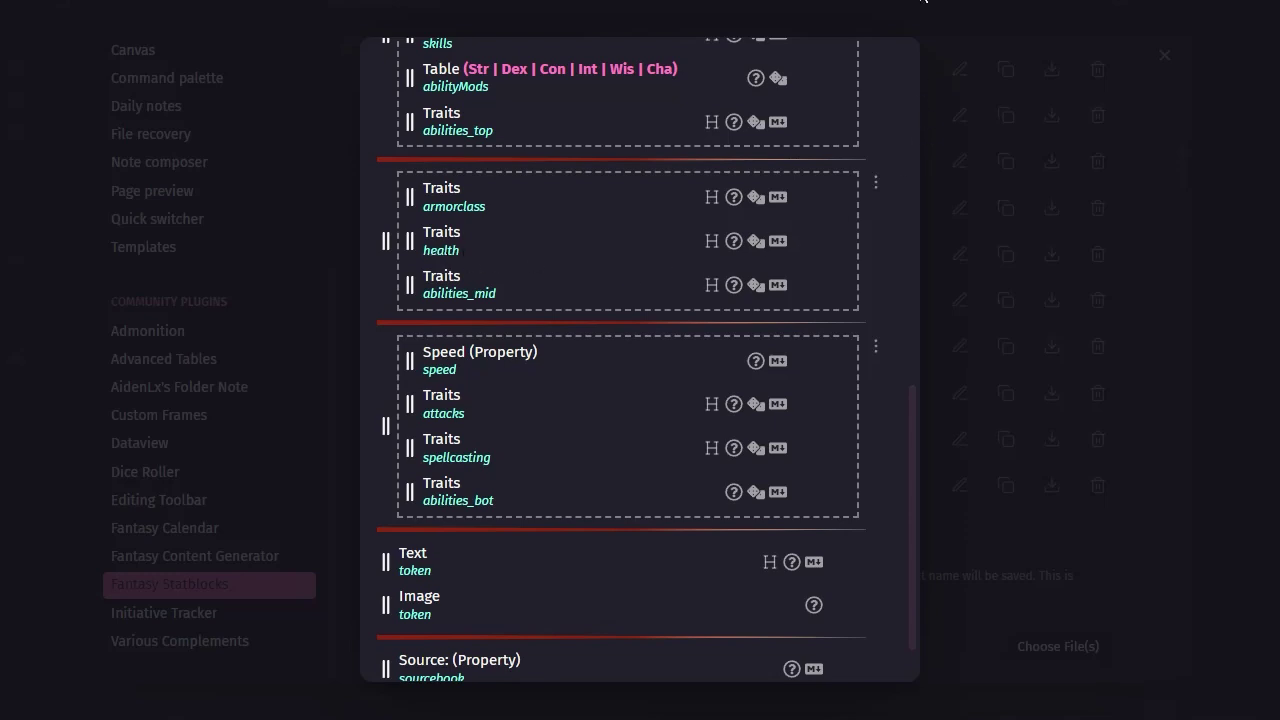
{"action": "left_click", "coordinate": [53, 345]}
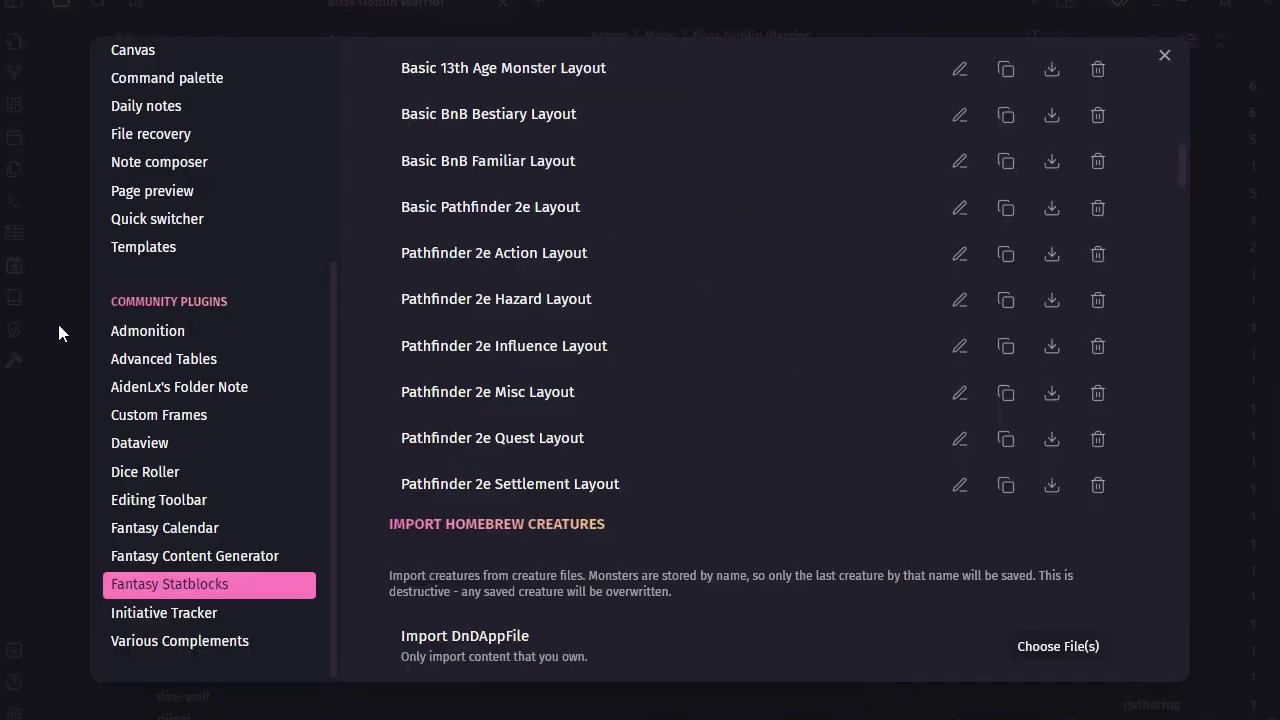
{"action": "left_click", "coordinate": [1164, 56]}
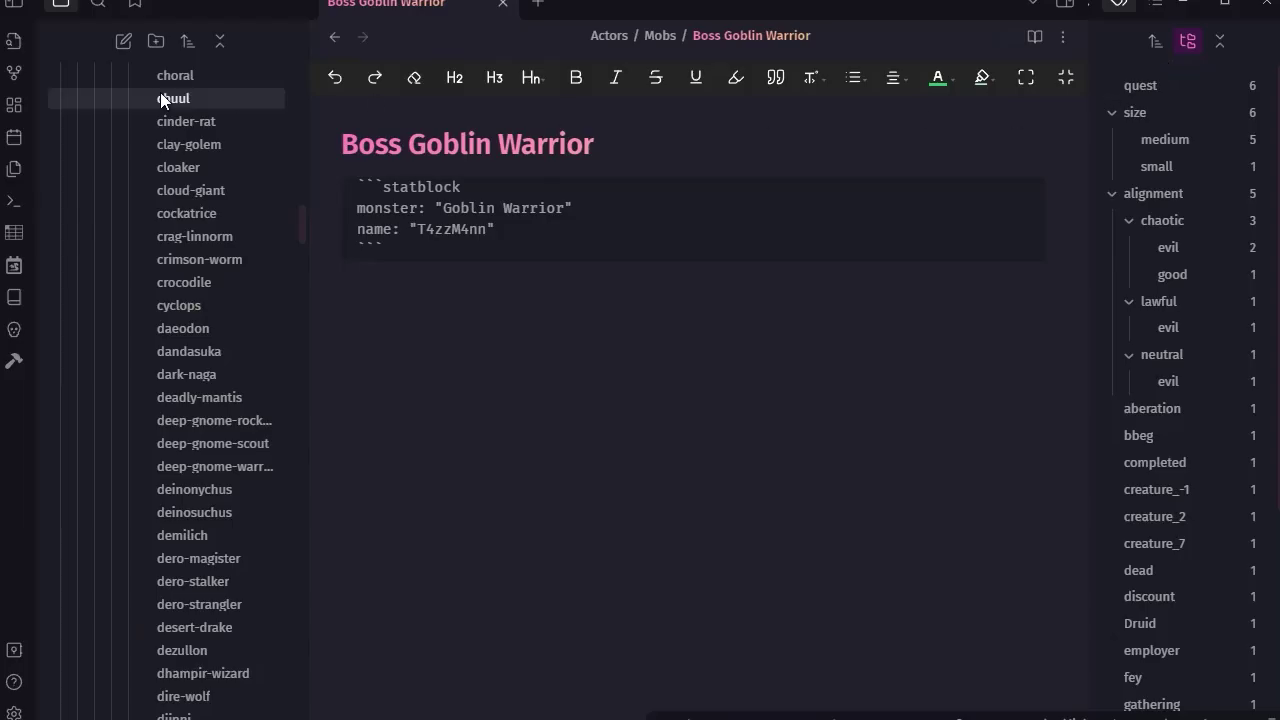
- Try to override the creature's hit points by adding health: 200 below the name in the statblock, and preview the note
{"action": "key", "text": "Return"}
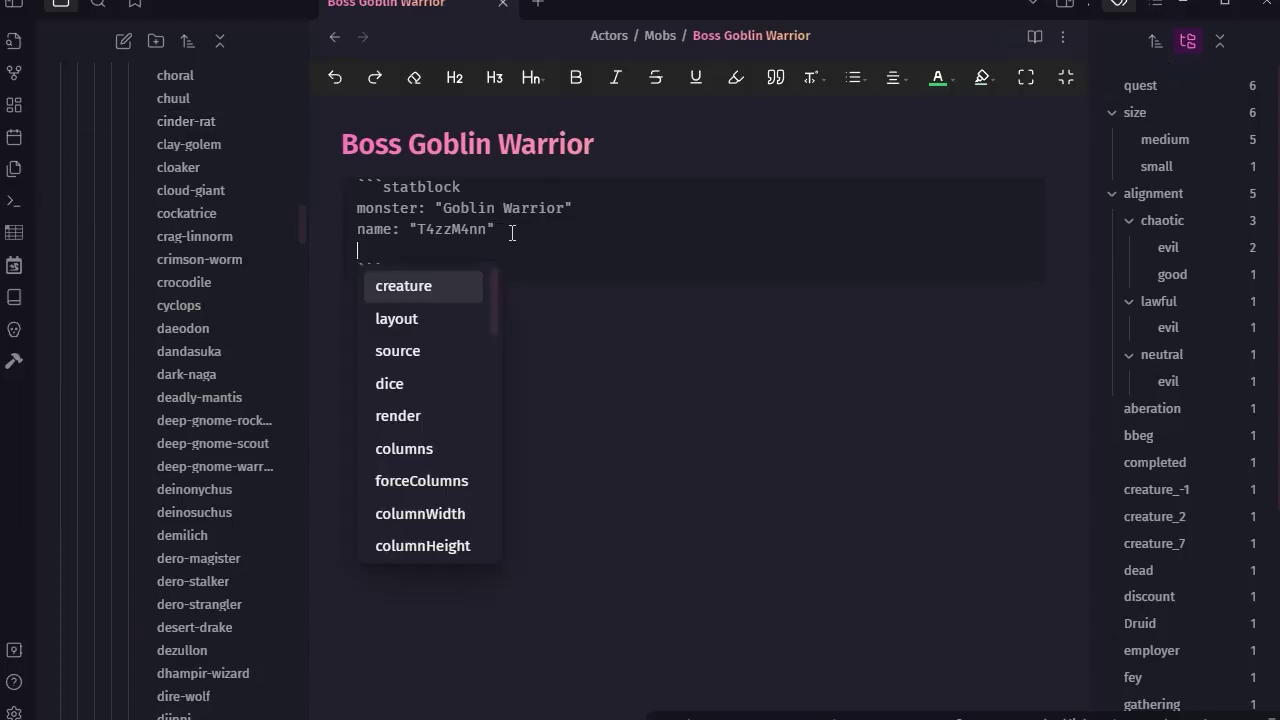
{"action": "type", "text": "Hea"}
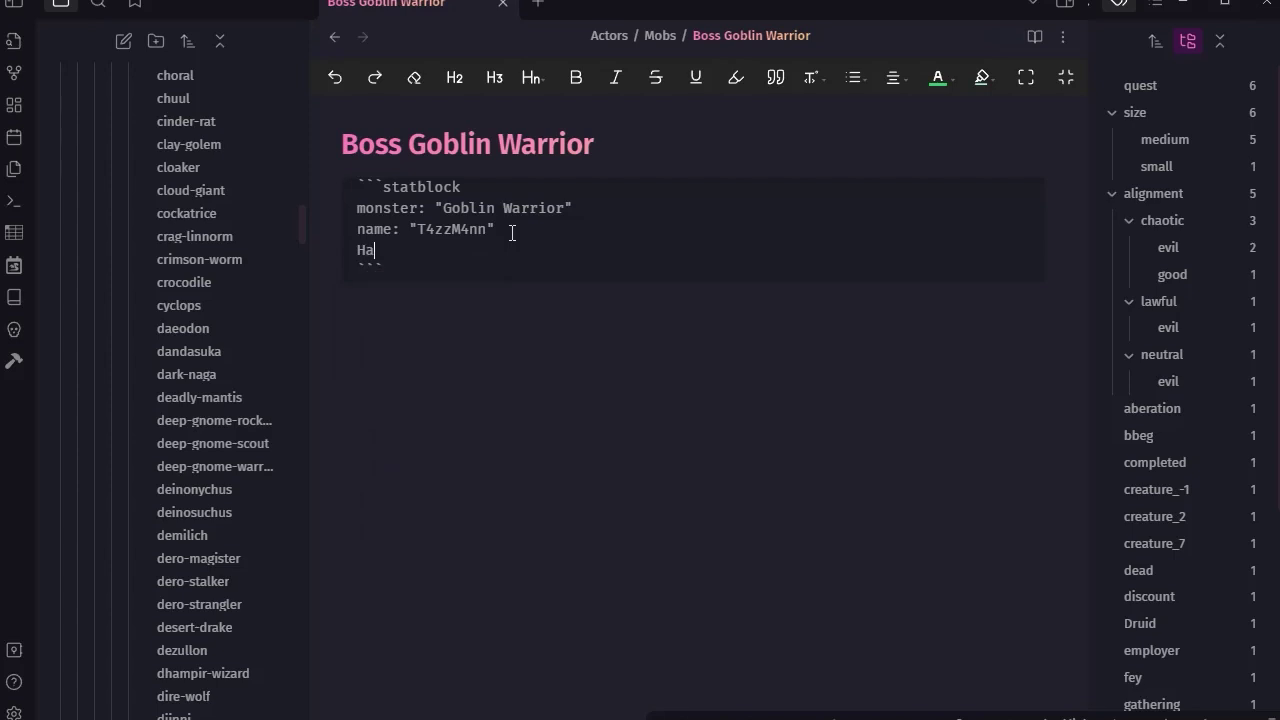
{"action": "type", "text": "lth"}
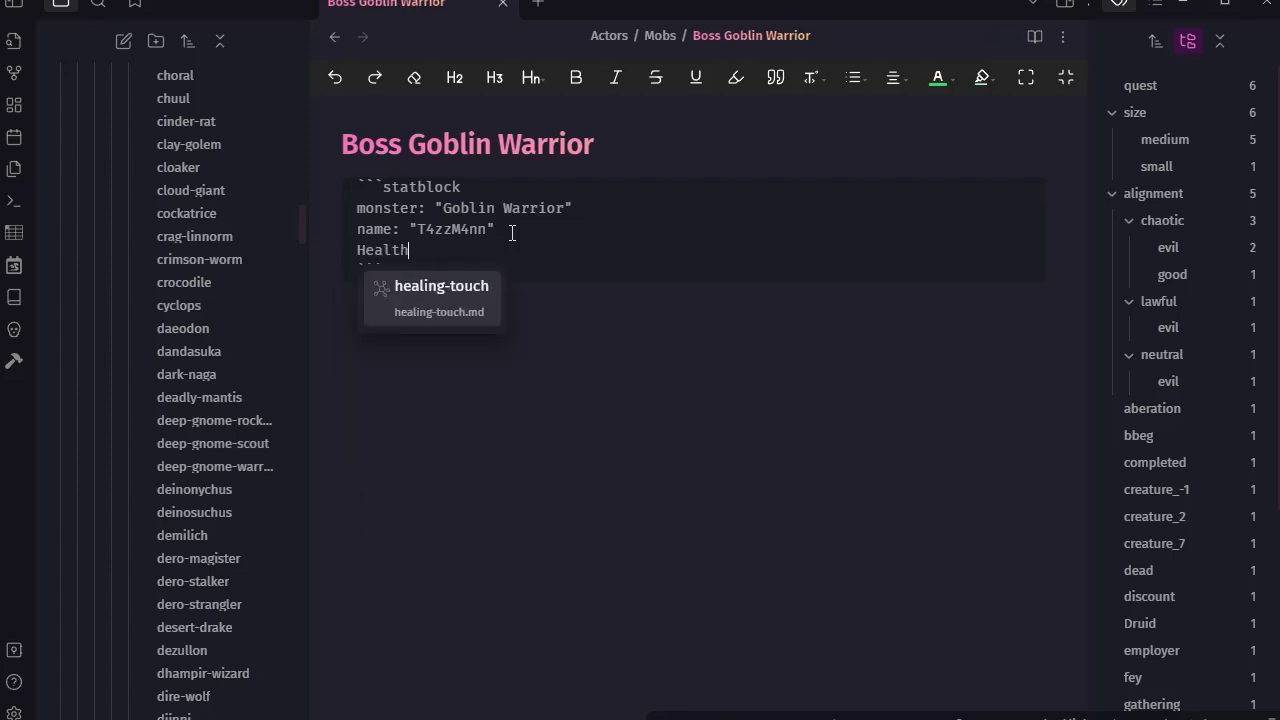
{"action": "key", "text": "Escape"}
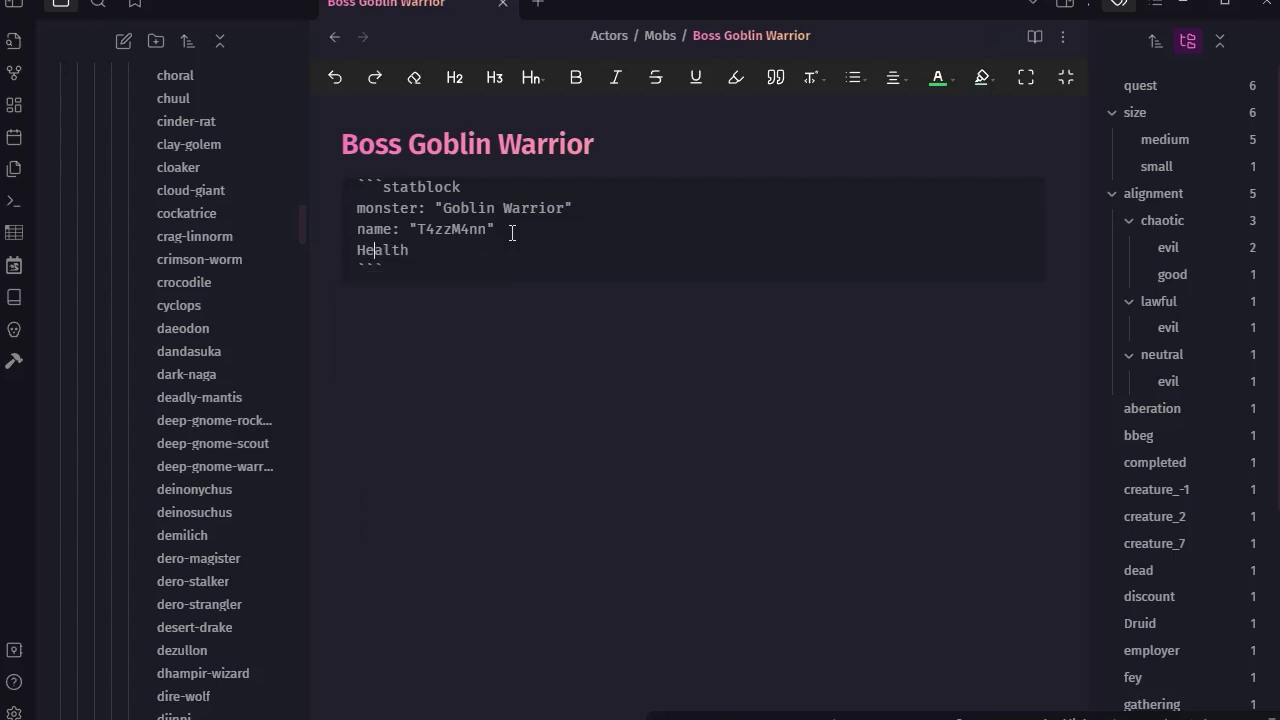
{"action": "key", "text": "BackSpace"}
{"action": "type", "text": "h"}
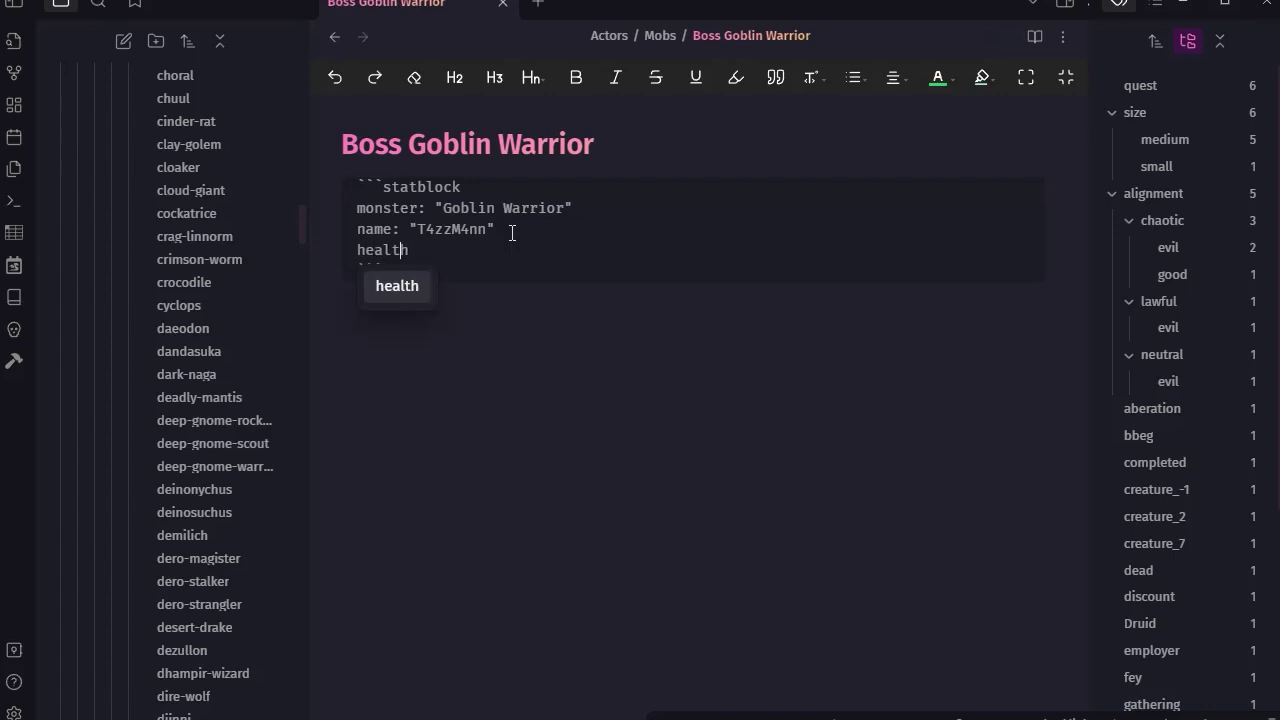
{"action": "type", "text": ": 200"}
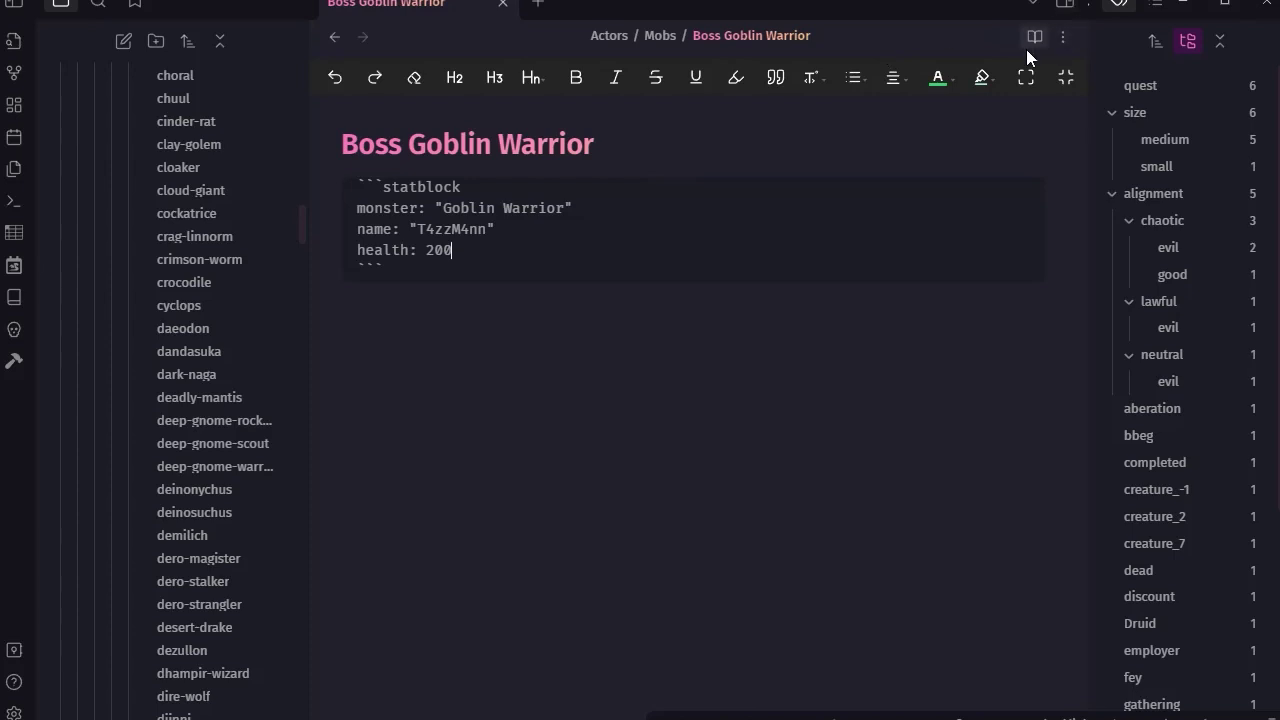
{"action": "left_click", "coordinate": [1036, 39]}
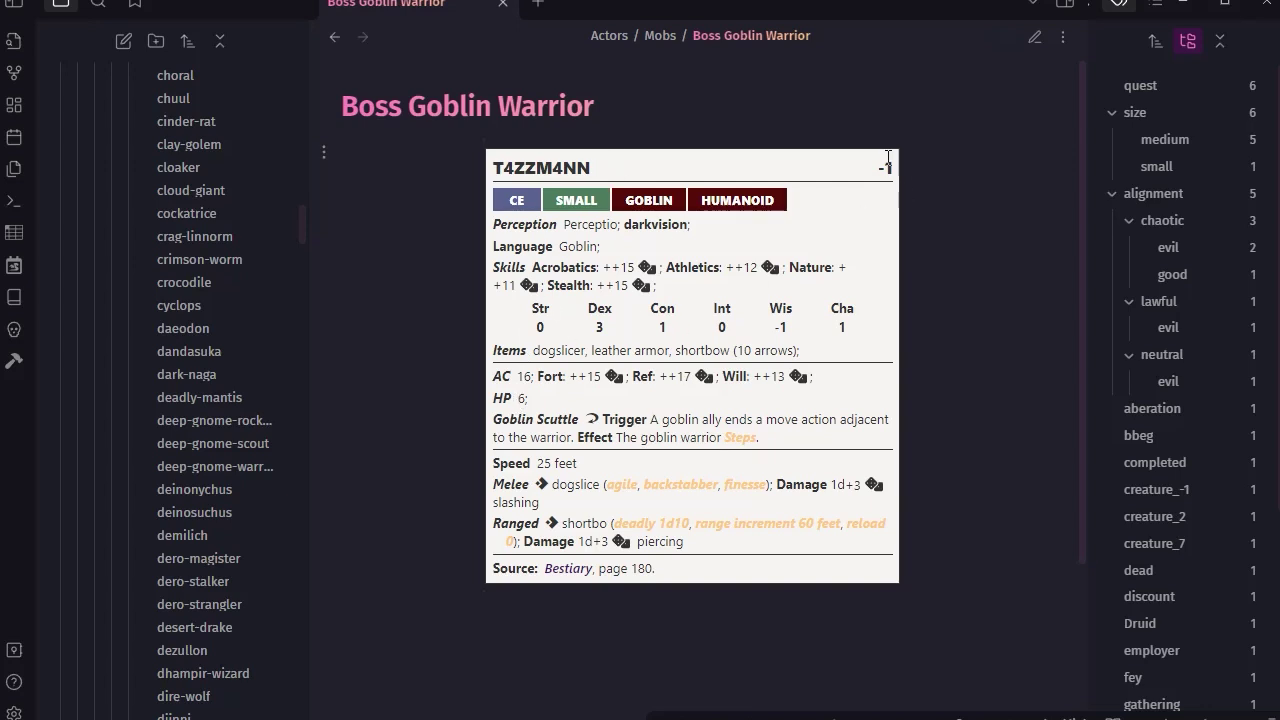
- Try renaming the statblock's health property to hp, and preview the note
{"action": "left_click", "coordinate": [1036, 40]}
{"action": "left_click_drag", "start_coordinate": [411, 249], "coordinate": [357, 249]}
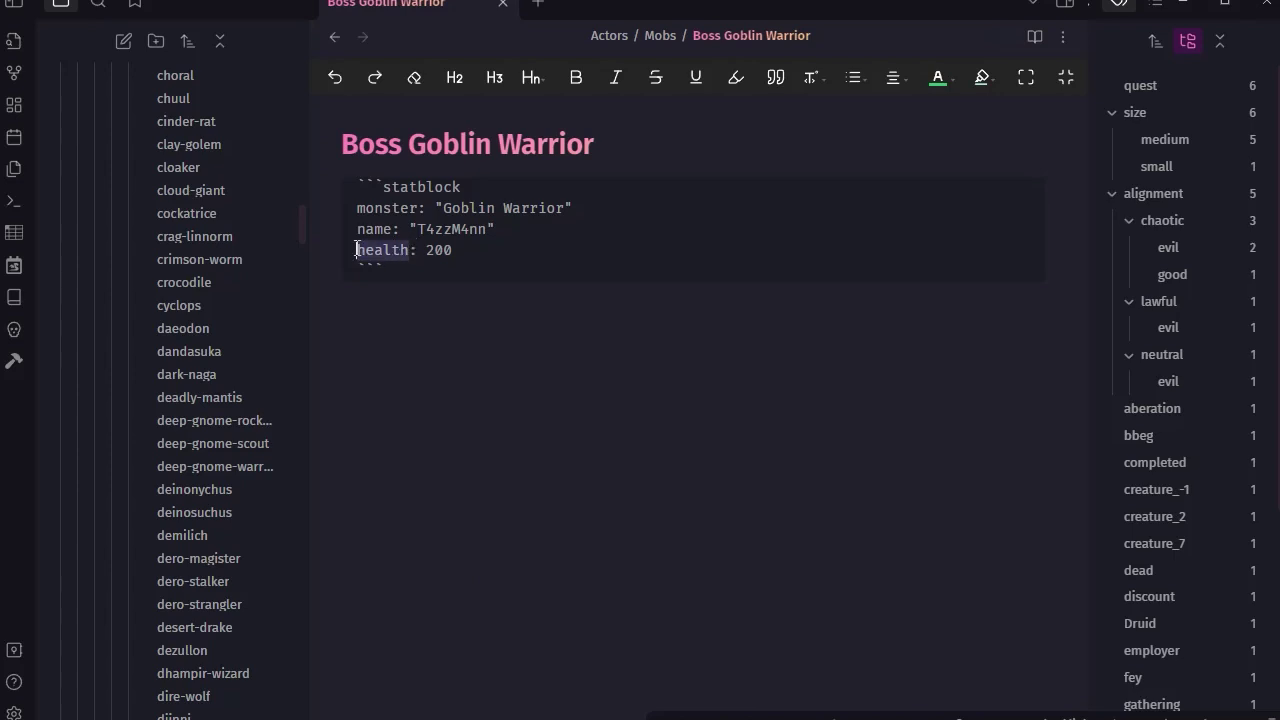
{"action": "type", "text": "hp"}
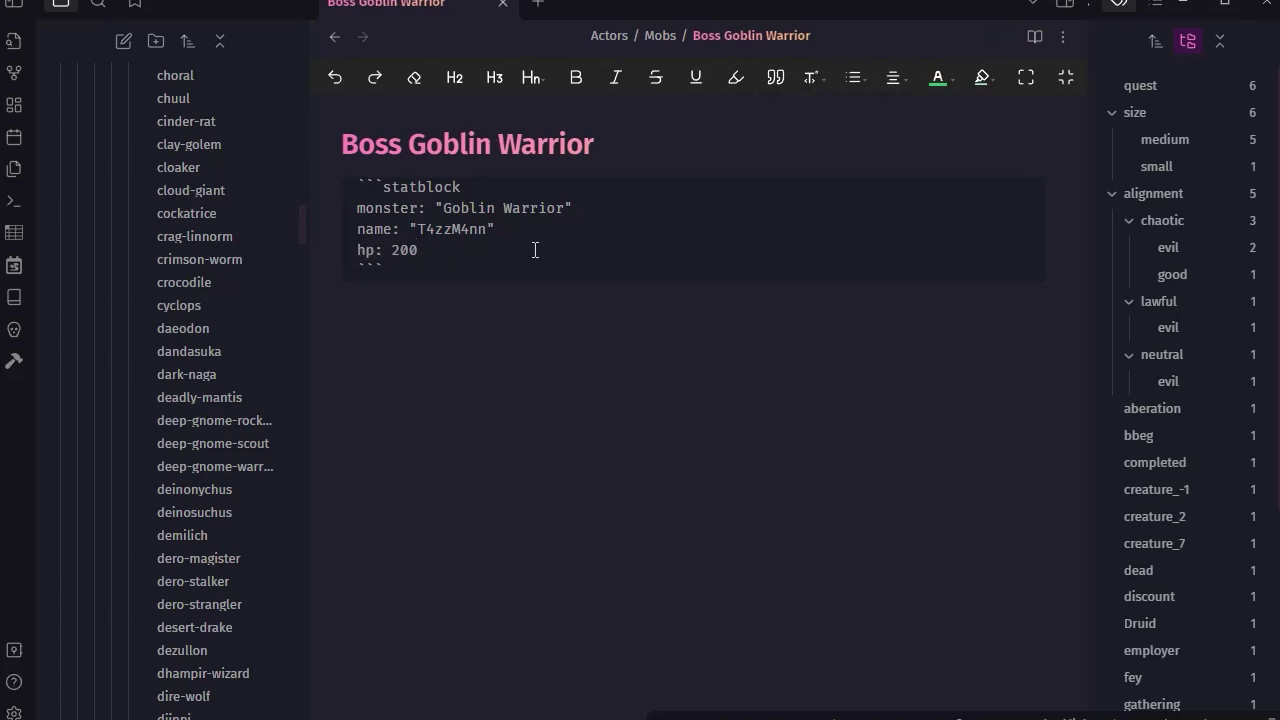
{"action": "left_click", "coordinate": [1035, 36]}
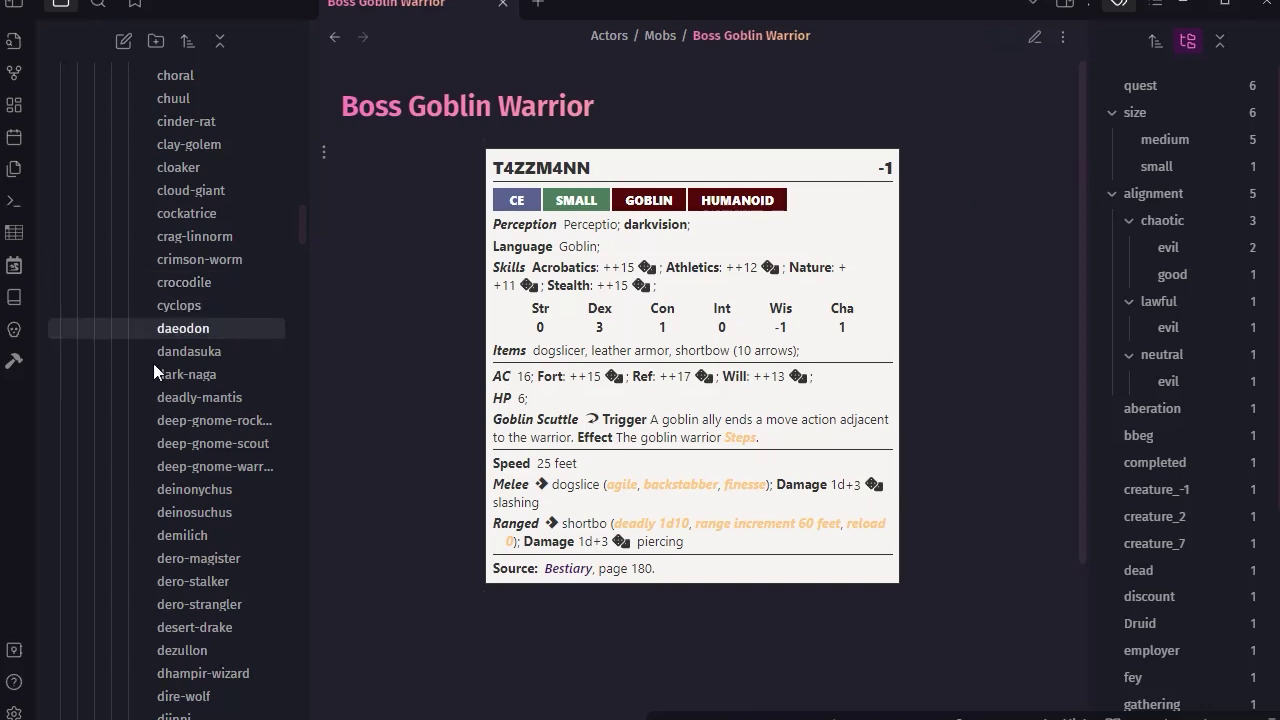
- Check which property name the Basic Pathfinder 2e Layout uses for hit points, then close the settings
{"action": "left_click", "coordinate": [14, 712]}
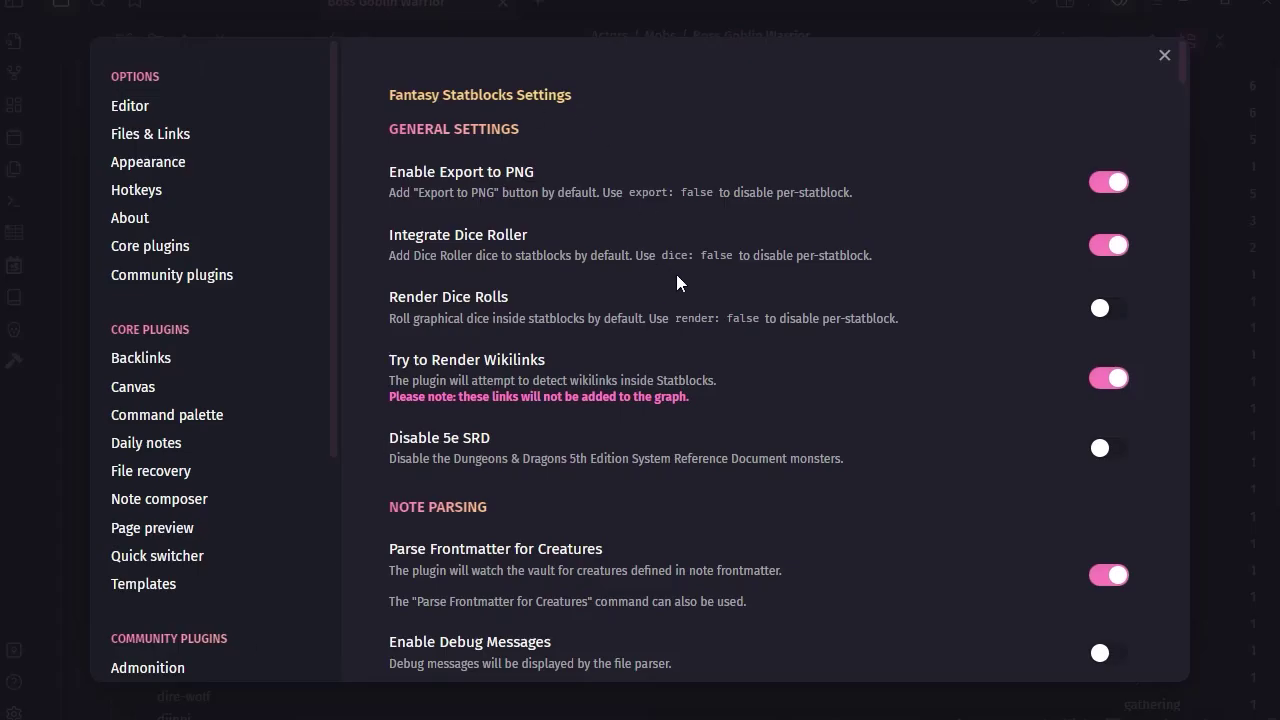
{"action": "scroll", "coordinate": [705, 322], "scroll_direction": "down", "scroll_amount": 12}
{"action": "scroll", "coordinate": [705, 322], "scroll_direction": "up", "scroll_amount": 1}
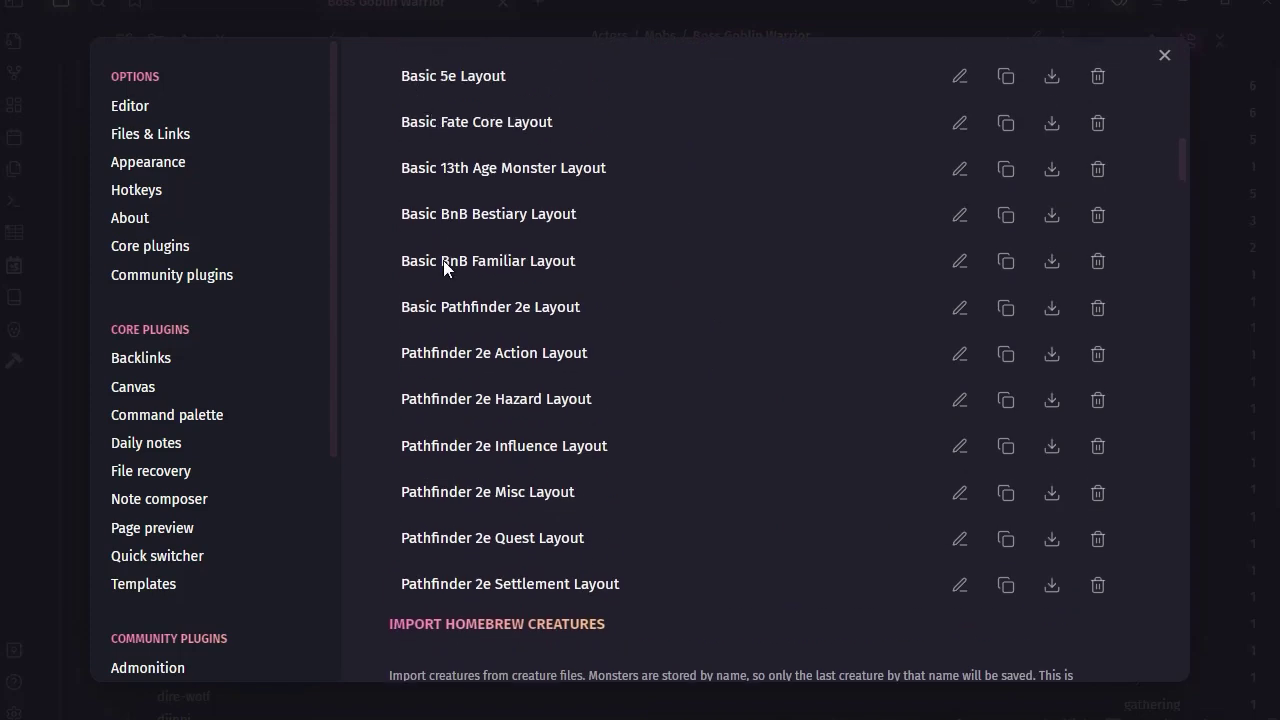
{"action": "left_click", "coordinate": [960, 309]}
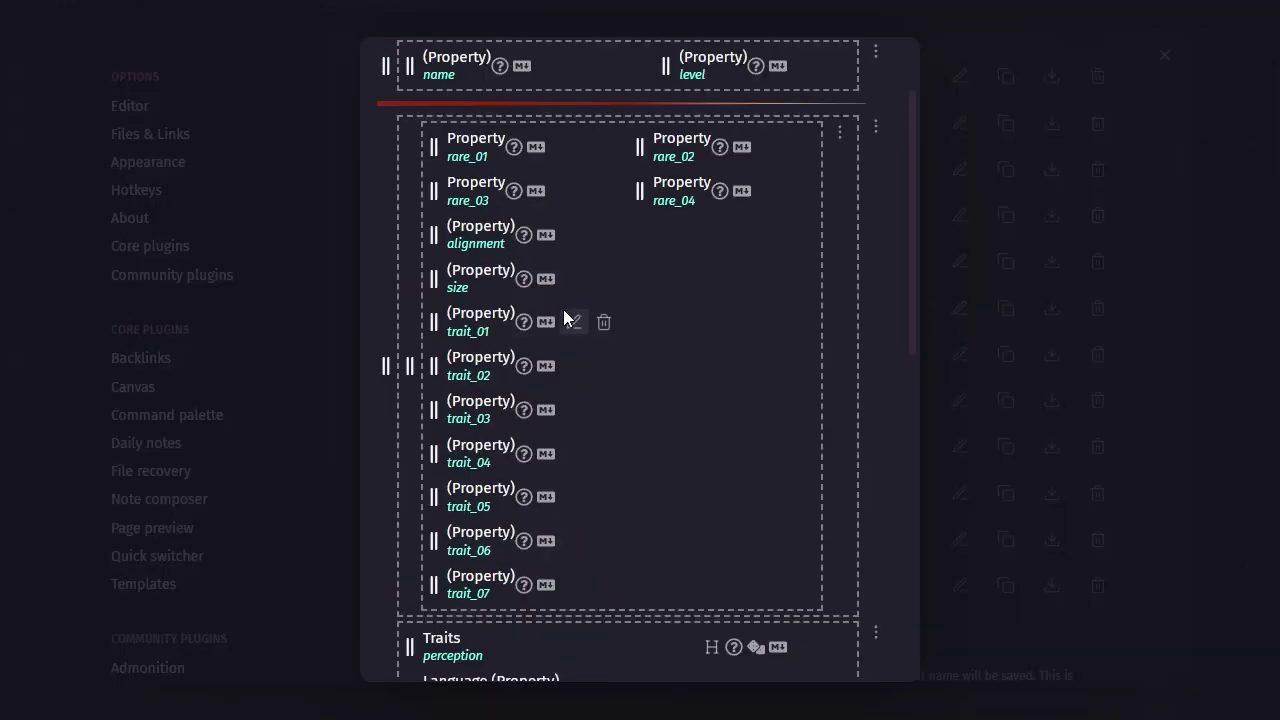
{"action": "scroll", "coordinate": [622, 290], "scroll_direction": "down", "scroll_amount": 6}
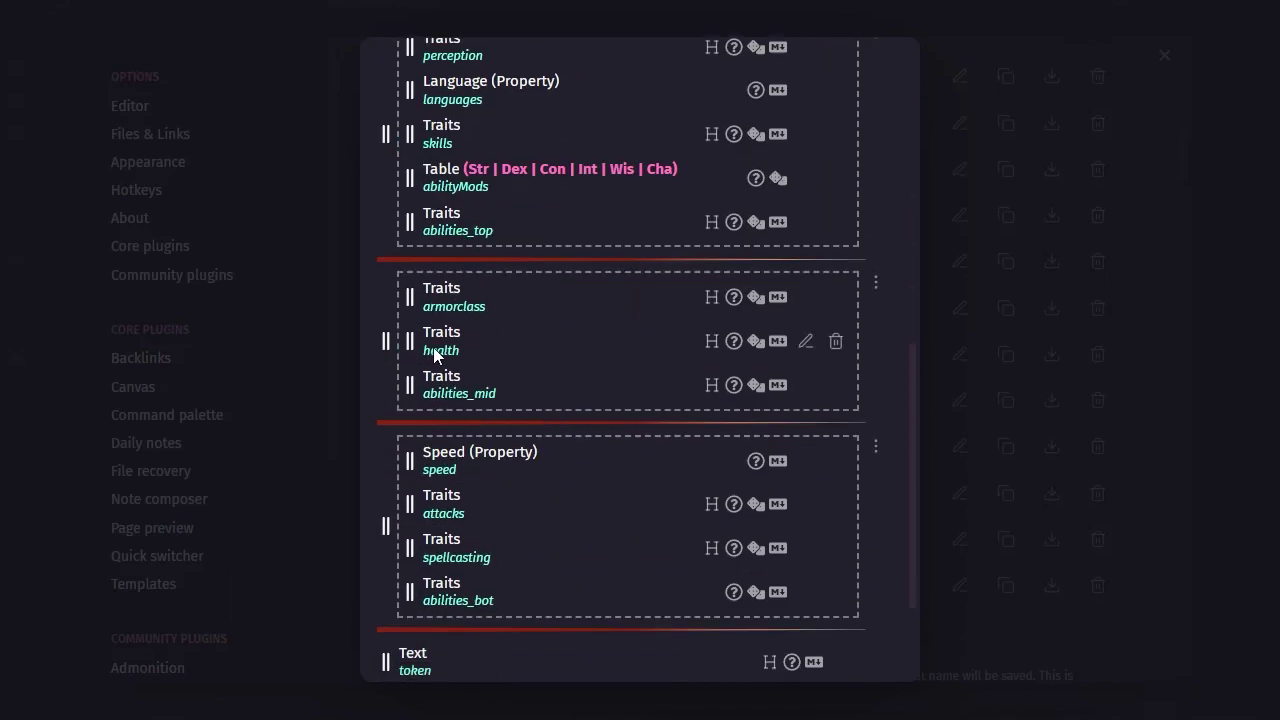
{"action": "scroll", "coordinate": [637, 324], "scroll_direction": "up", "scroll_amount": 1}
{"action": "scroll", "coordinate": [637, 324], "scroll_direction": "up", "scroll_amount": 7}
{"action": "scroll", "coordinate": [637, 324], "scroll_direction": "down", "scroll_amount": 4}
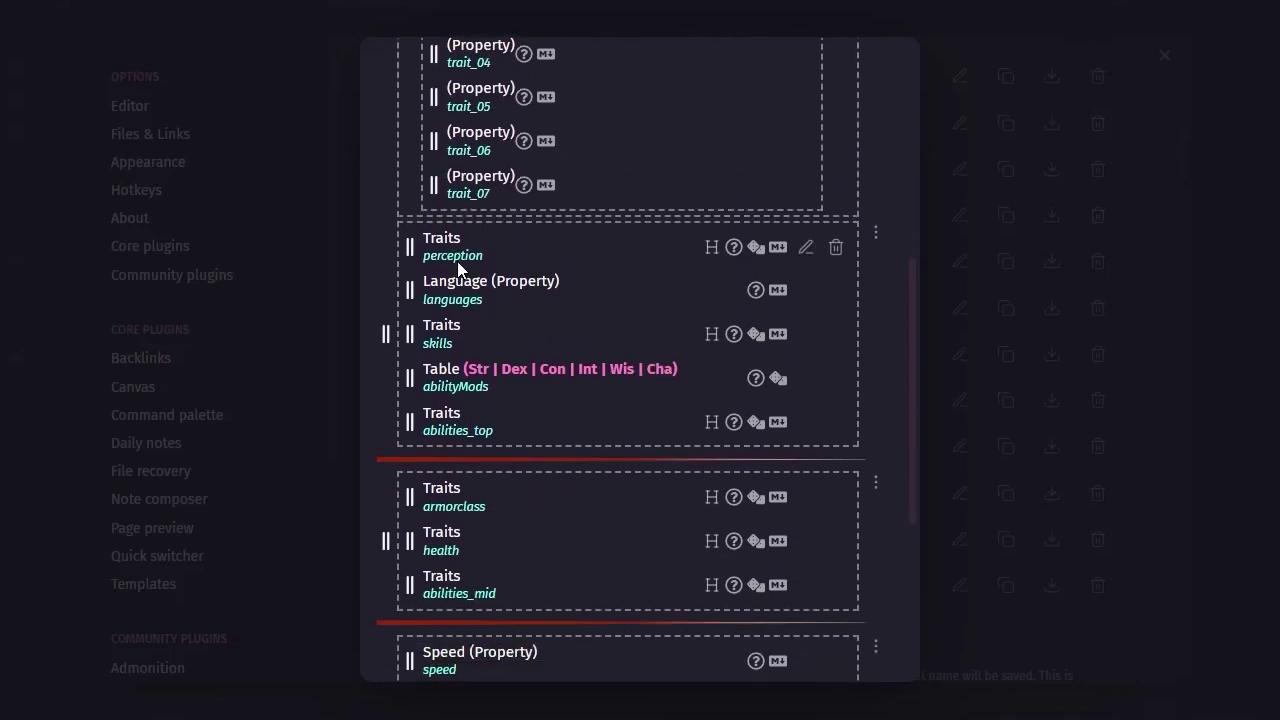
{"action": "scroll", "coordinate": [500, 420], "scroll_direction": "down", "scroll_amount": 3}
{"action": "scroll", "coordinate": [638, 379], "scroll_direction": "down", "scroll_amount": 5}
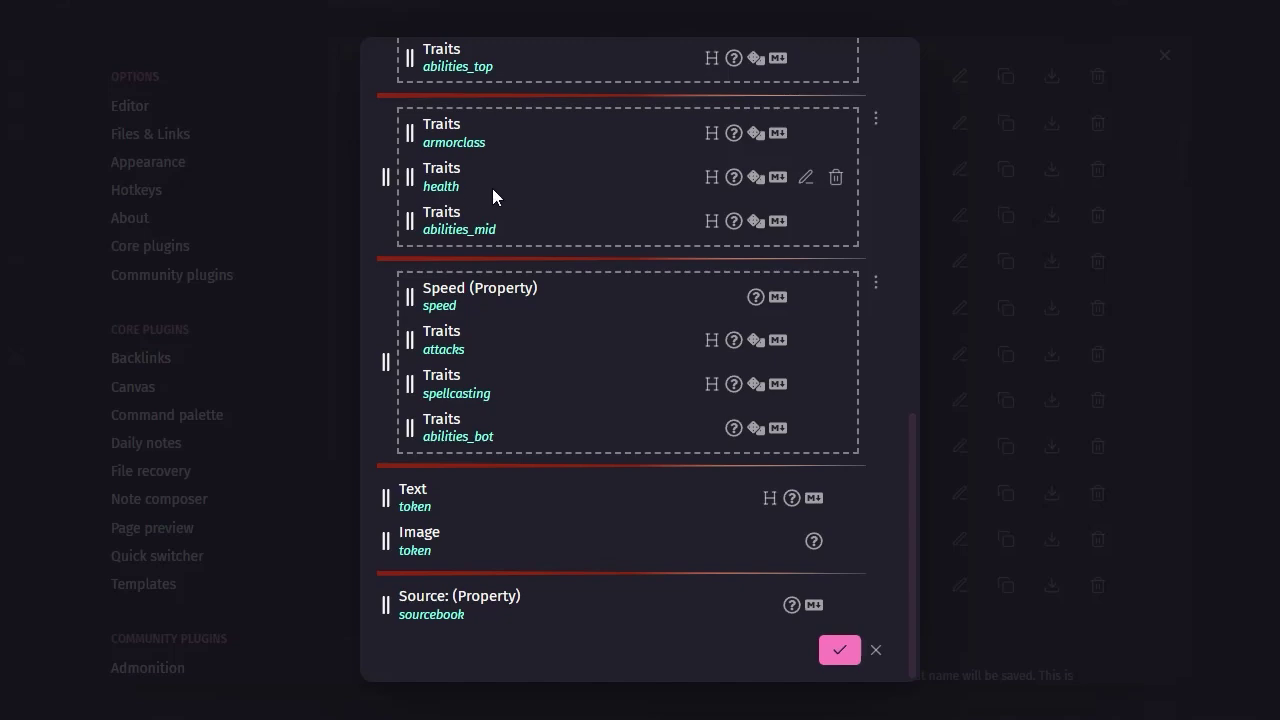
{"action": "scroll", "coordinate": [528, 185], "scroll_direction": "up", "scroll_amount": 1}
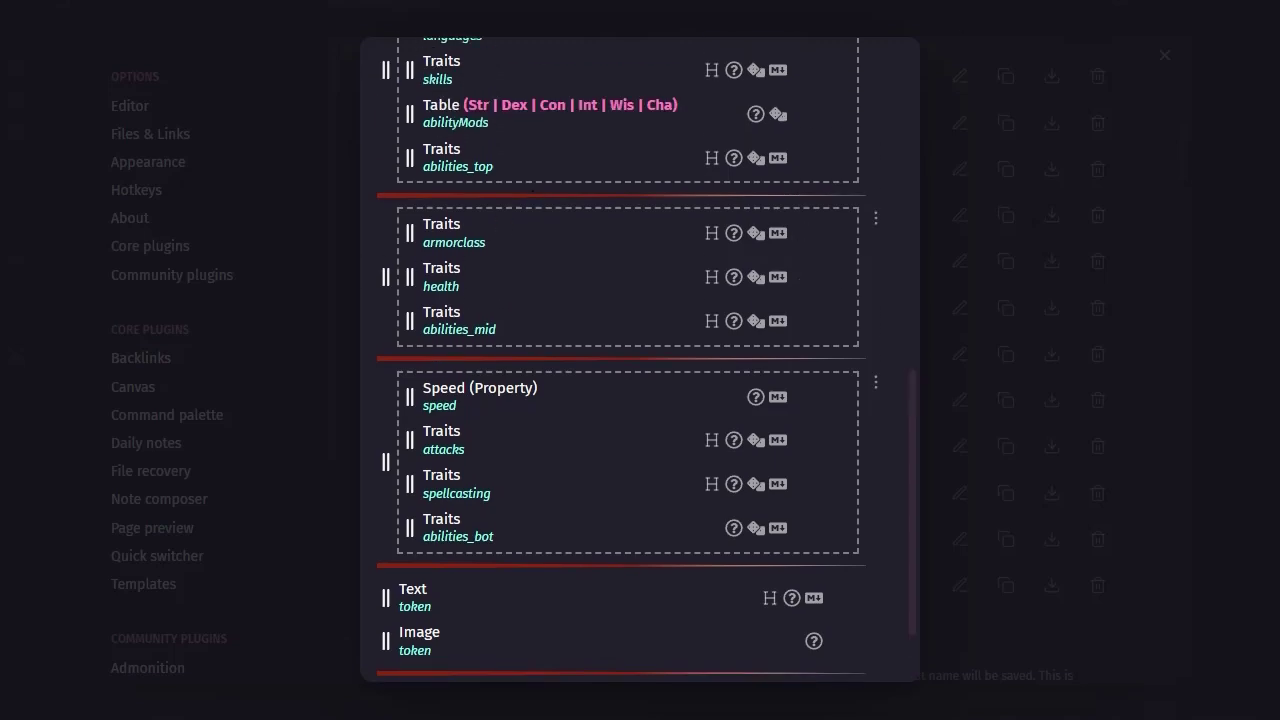
{"action": "left_click", "coordinate": [1211, 324]}
{"action": "left_click", "coordinate": [49, 270]}
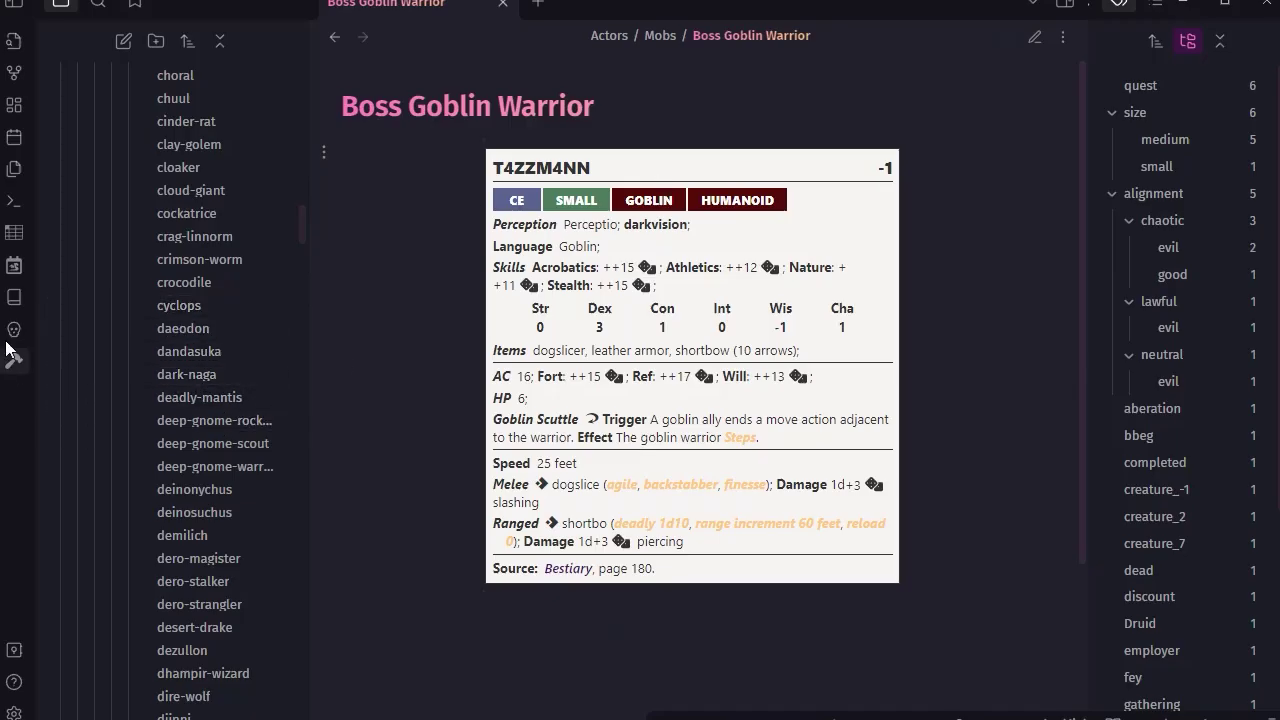
- Show the source of the goblin-warrior note in bestiary-1 and copy its health block with the HP name and desc lines
{"action": "scroll", "coordinate": [235, 394], "scroll_direction": "down", "scroll_amount": 10}
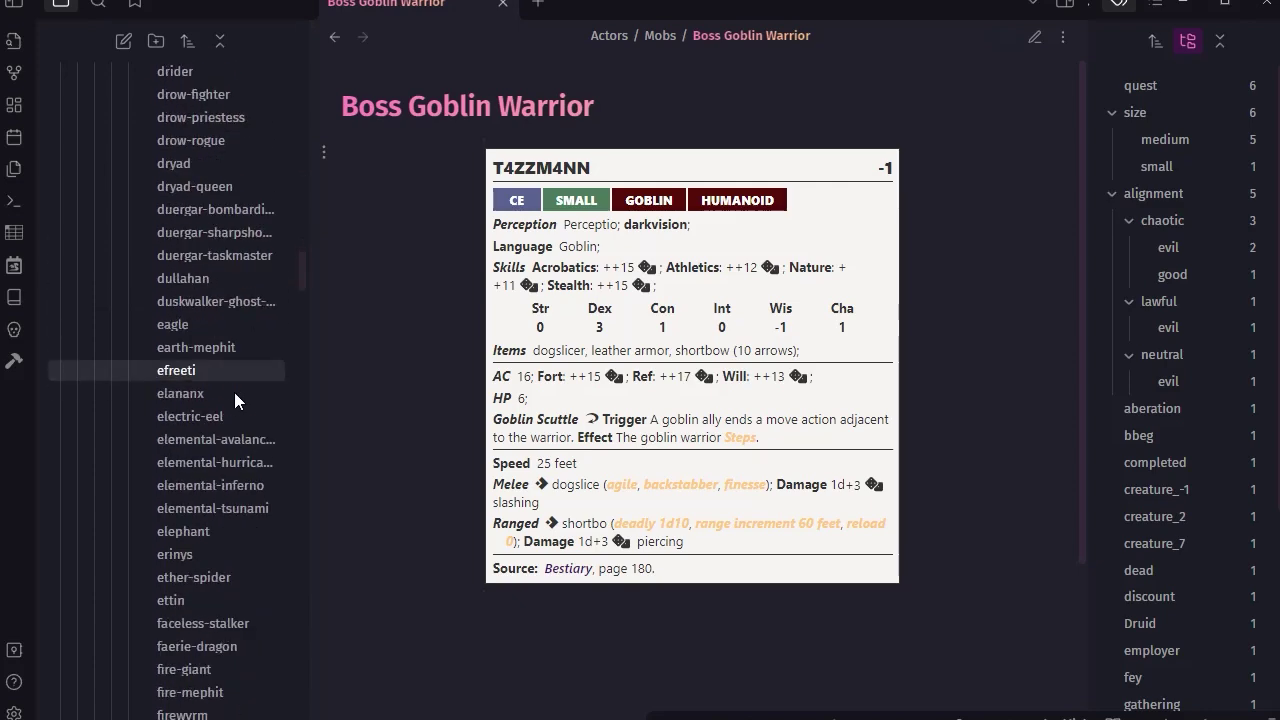
{"action": "scroll", "coordinate": [234, 392], "scroll_direction": "down", "scroll_amount": 8}
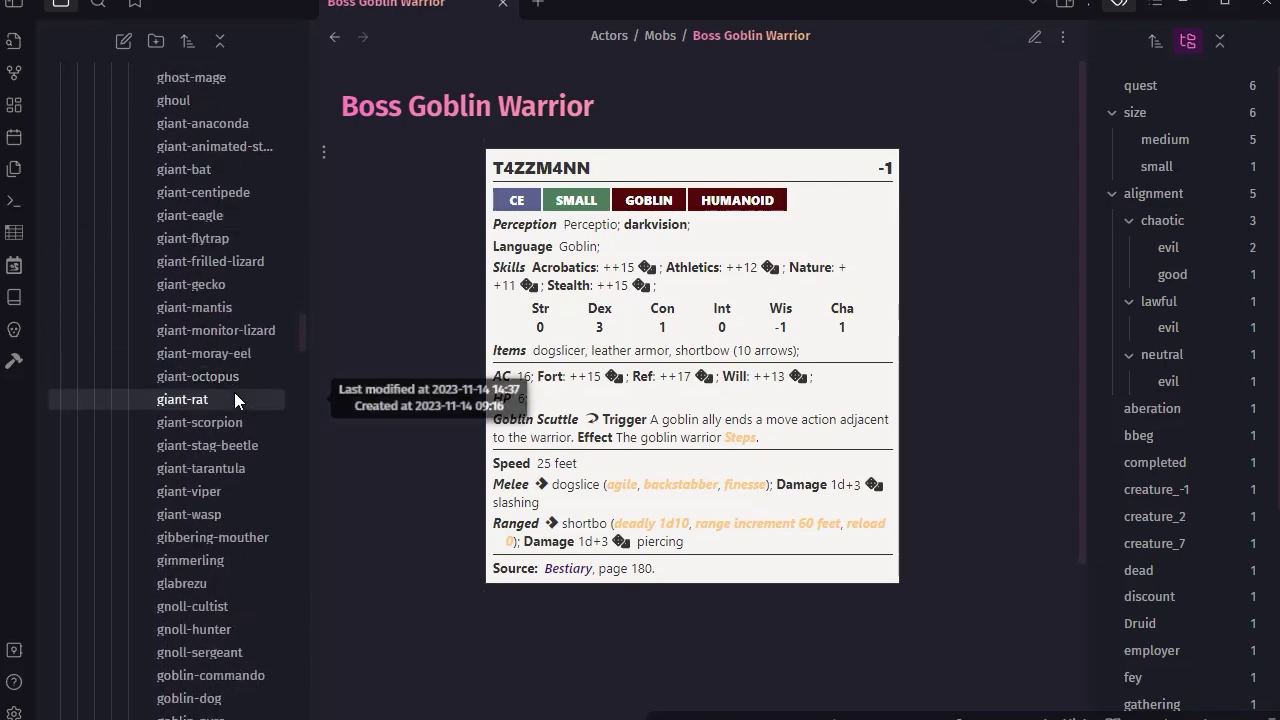
{"action": "scroll", "coordinate": [205, 482], "scroll_direction": "down", "scroll_amount": 6}
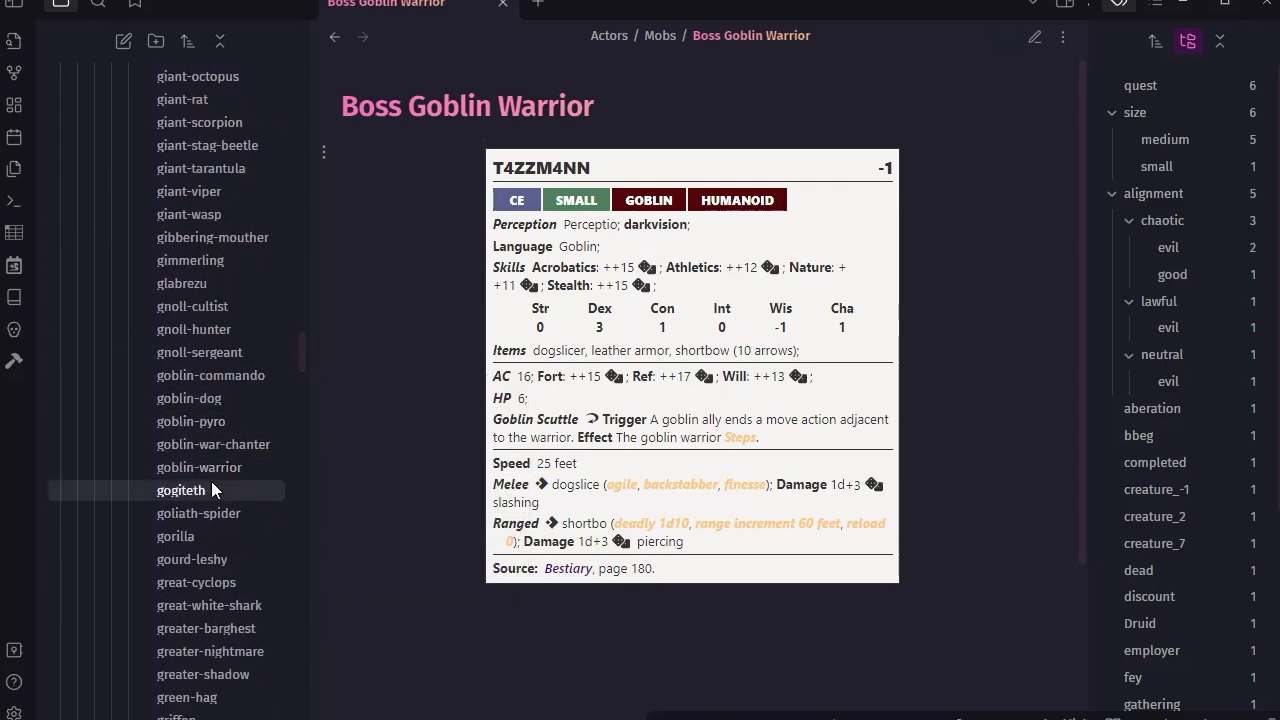
{"action": "left_click", "coordinate": [205, 469]}
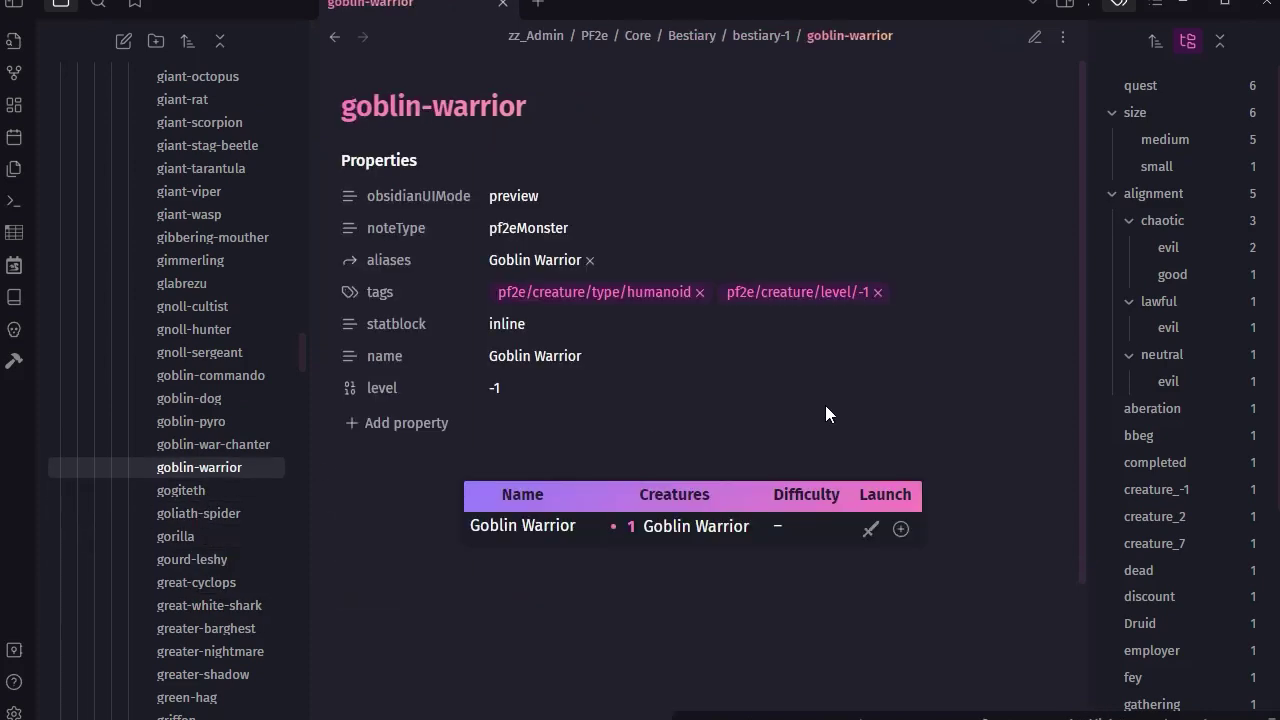
{"action": "key", "text": "ctrl+e"}
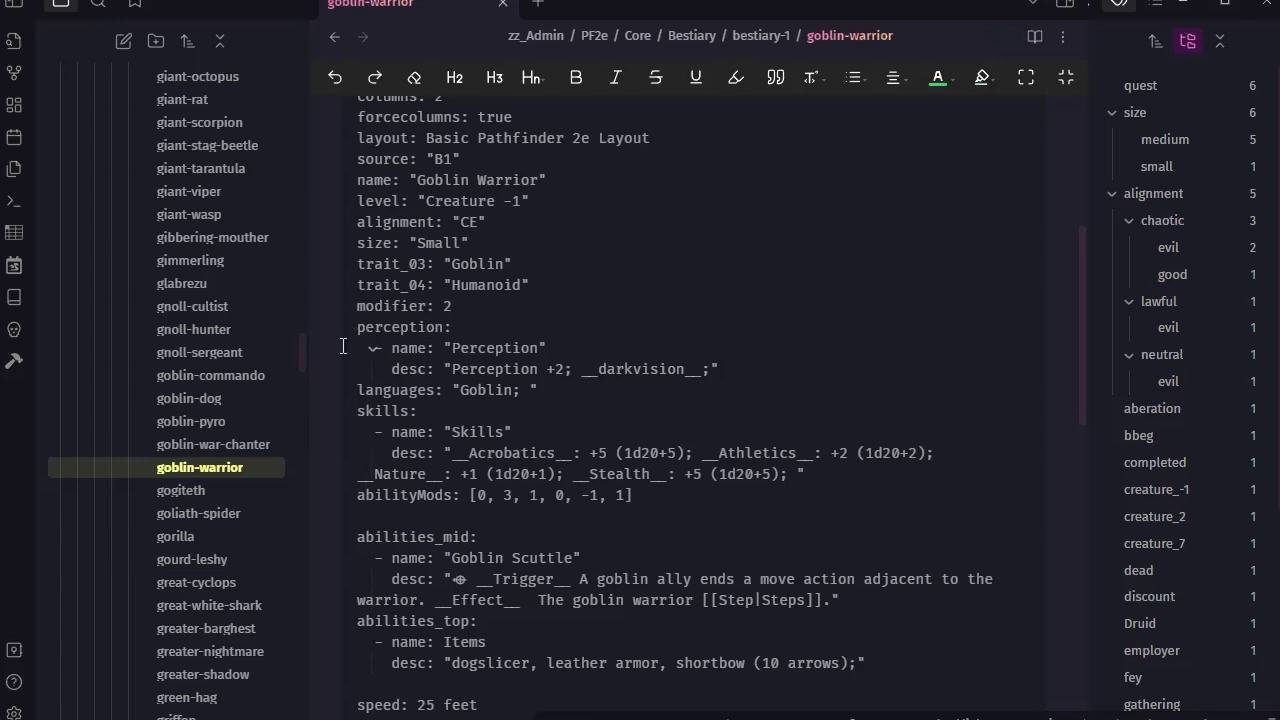
{"action": "scroll", "coordinate": [398, 430], "scroll_direction": "down", "scroll_amount": 5}
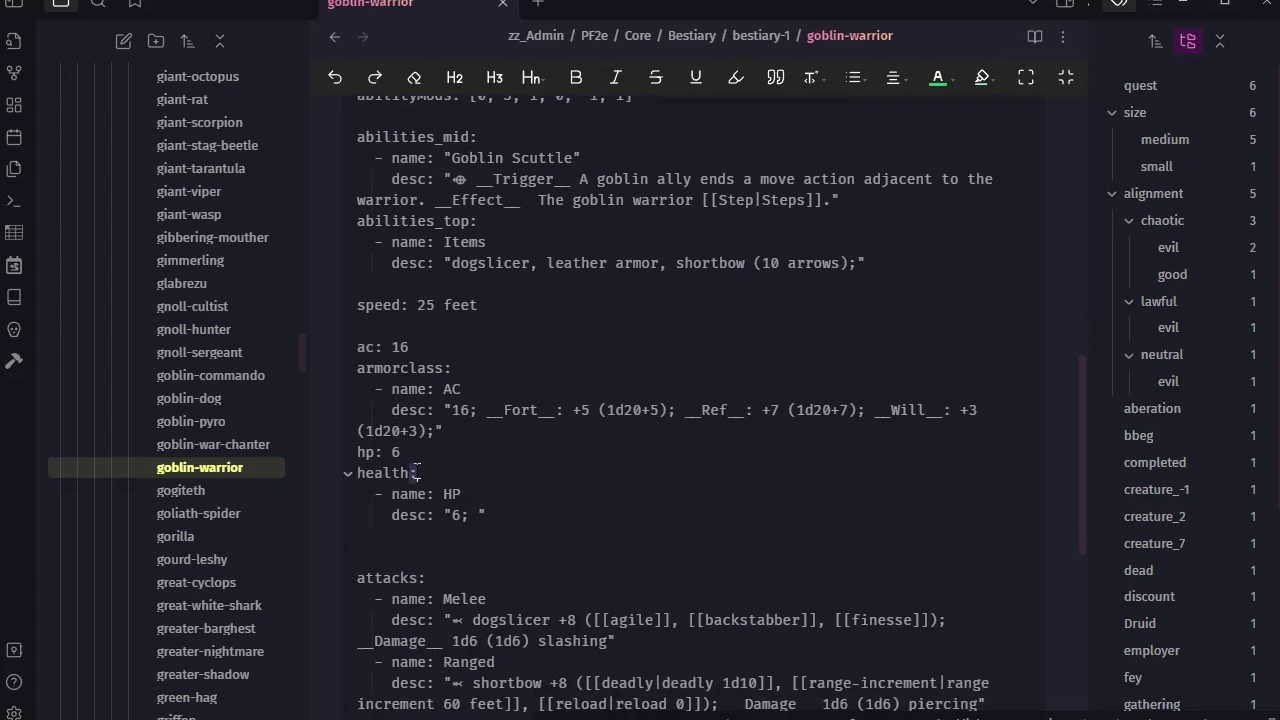
{"action": "mouse_move", "coordinate": [486, 515]}
{"action": "left_mouse_down"}
{"action": "mouse_move", "coordinate": [366, 495]}
{"action": "mouse_move", "coordinate": [354, 474]}
{"action": "left_mouse_up"}
{"action": "key", "text": "ctrl+c"}
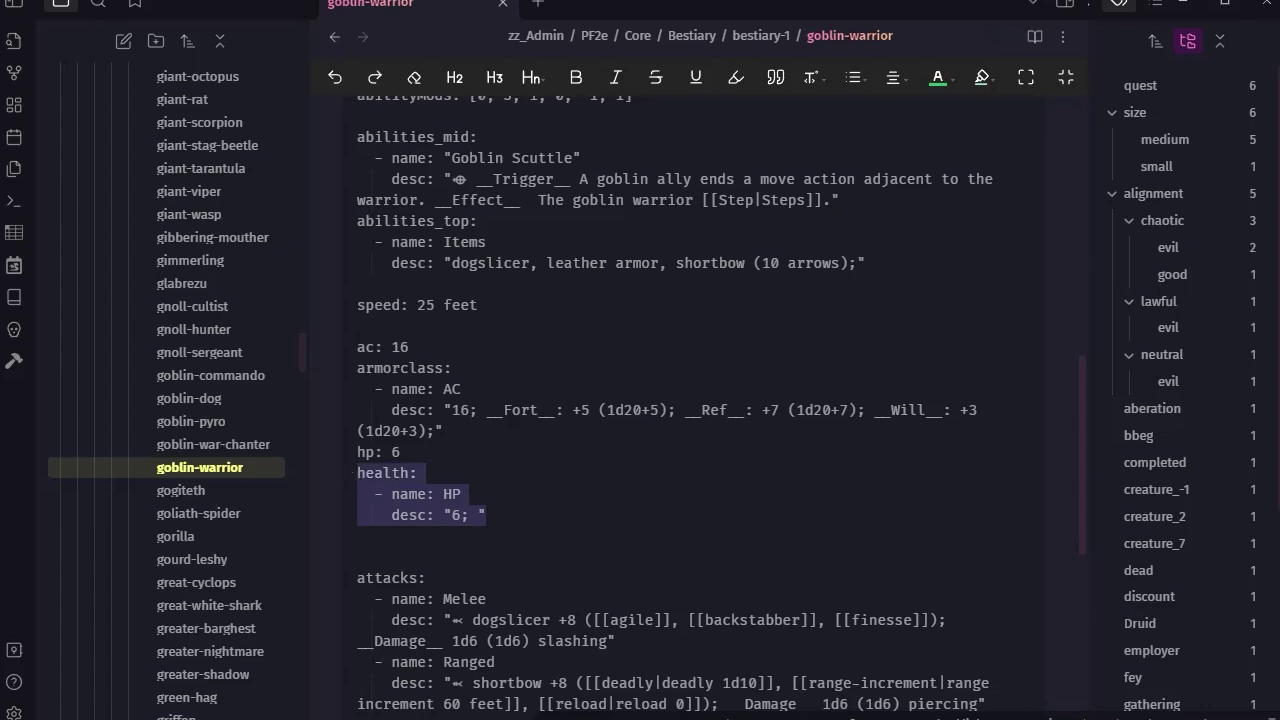
- Replace the hp line in the Boss Goblin Warrior statblock with the copied health block
{"action": "scroll", "coordinate": [223, 351], "scroll_direction": "up", "scroll_amount": 10}
{"action": "scroll", "coordinate": [224, 347], "scroll_direction": "up", "scroll_amount": 20}
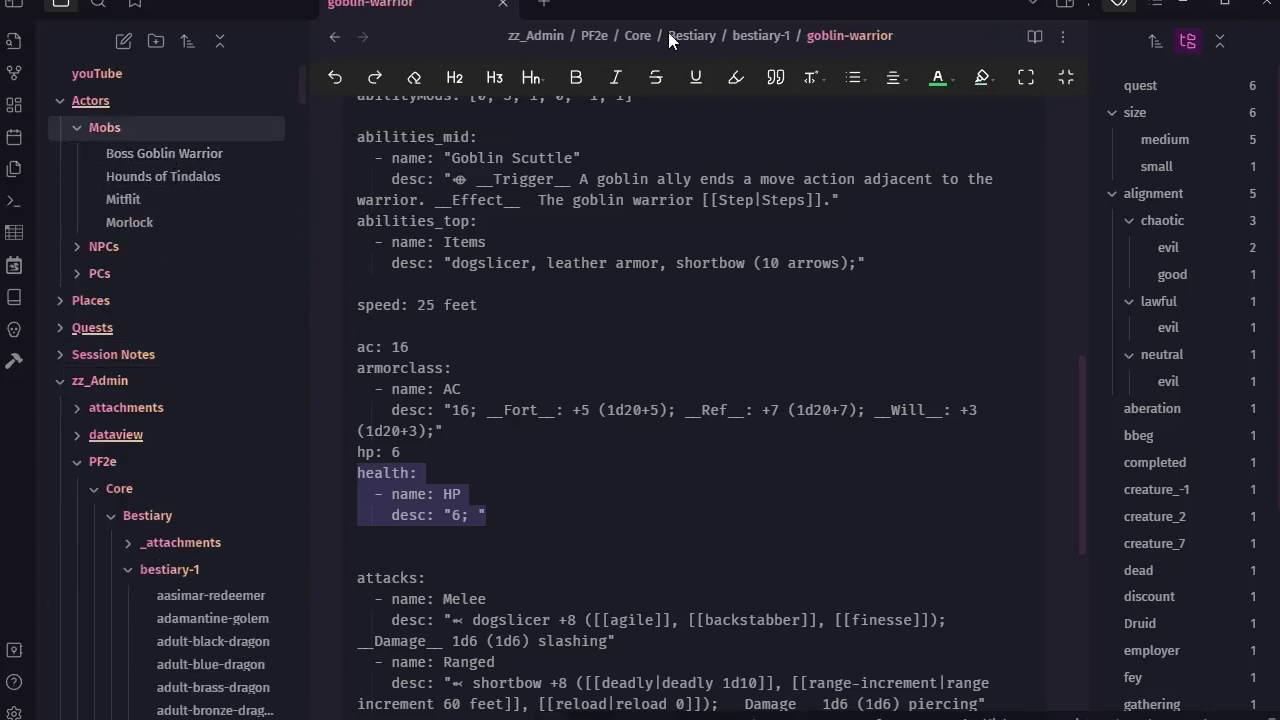
{"action": "left_click", "coordinate": [615, 5]}
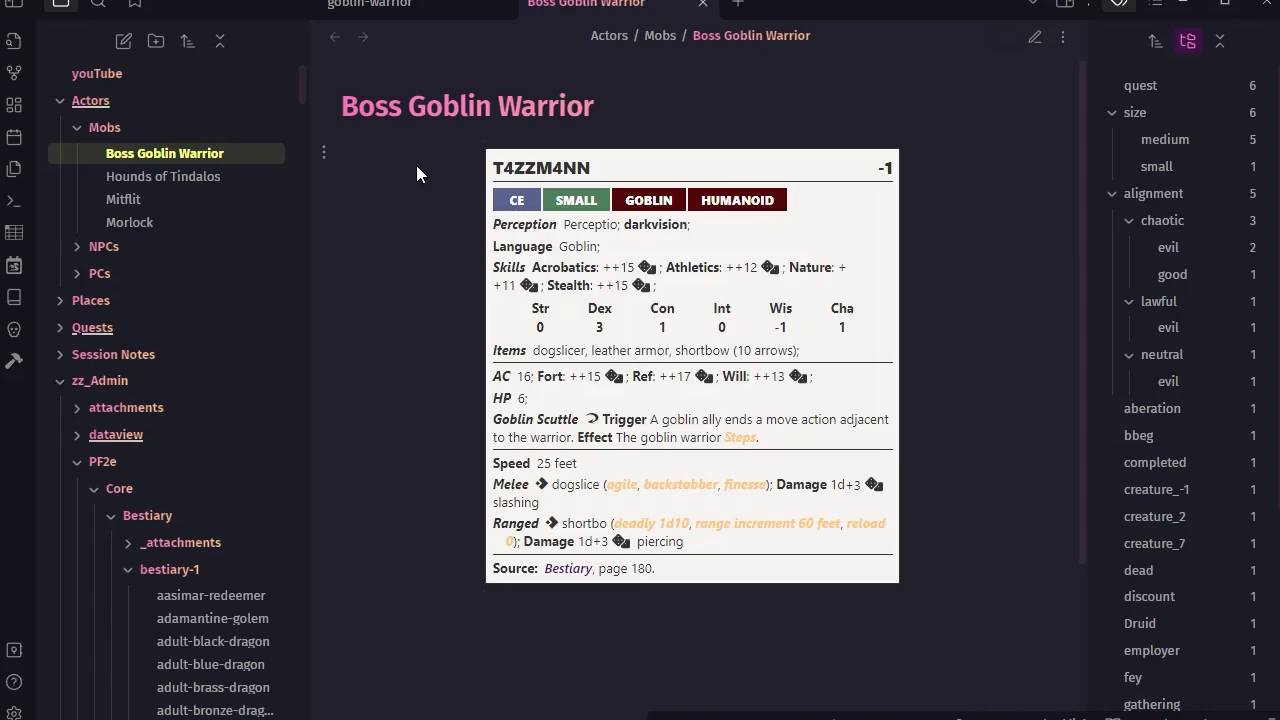
{"action": "left_click", "coordinate": [1034, 37]}
{"action": "left_click_drag", "start_coordinate": [440, 249], "coordinate": [354, 249]}
{"action": "key", "text": "ctrl+v"}
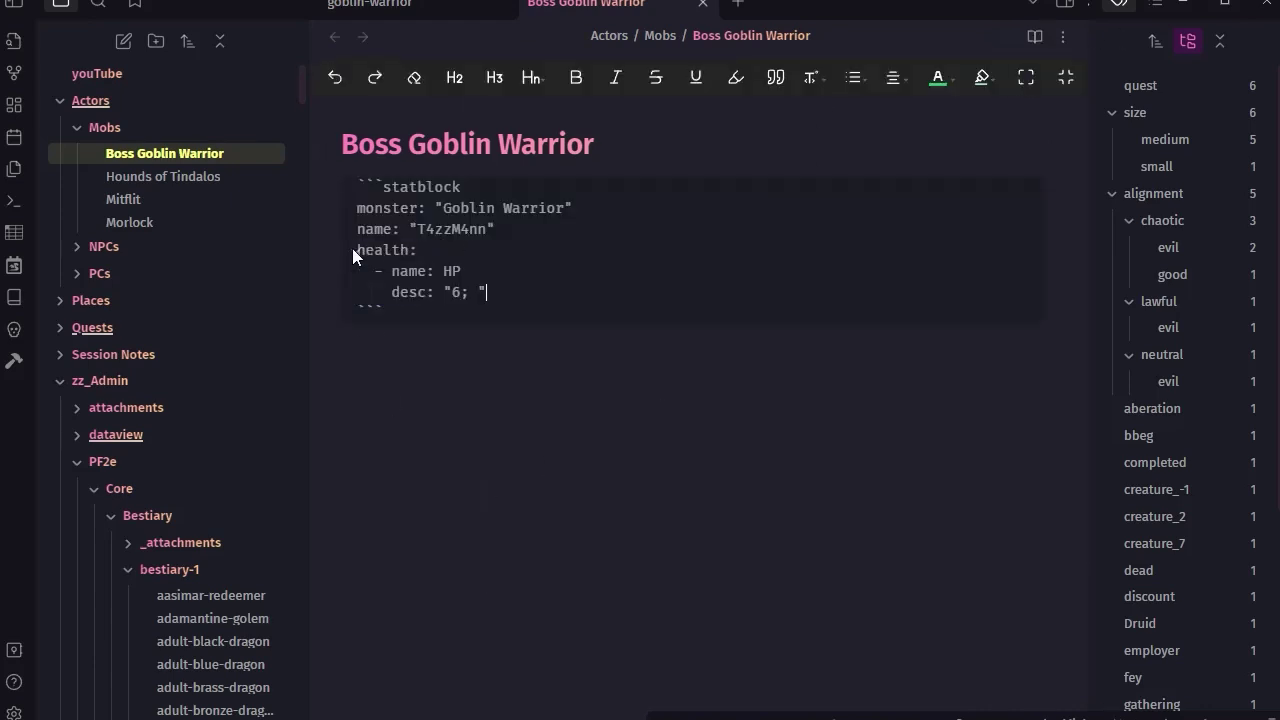
- Set the HP number in the health block's desc to 200 and preview the rendered statblock
{"action": "mouse_move", "coordinate": [452, 293]}
{"action": "left_mouse_down"}
{"action": "mouse_move", "coordinate": [470, 312]}
{"action": "mouse_move", "coordinate": [464, 299]}
{"action": "left_mouse_up"}
{"action": "type", "text": "200"}
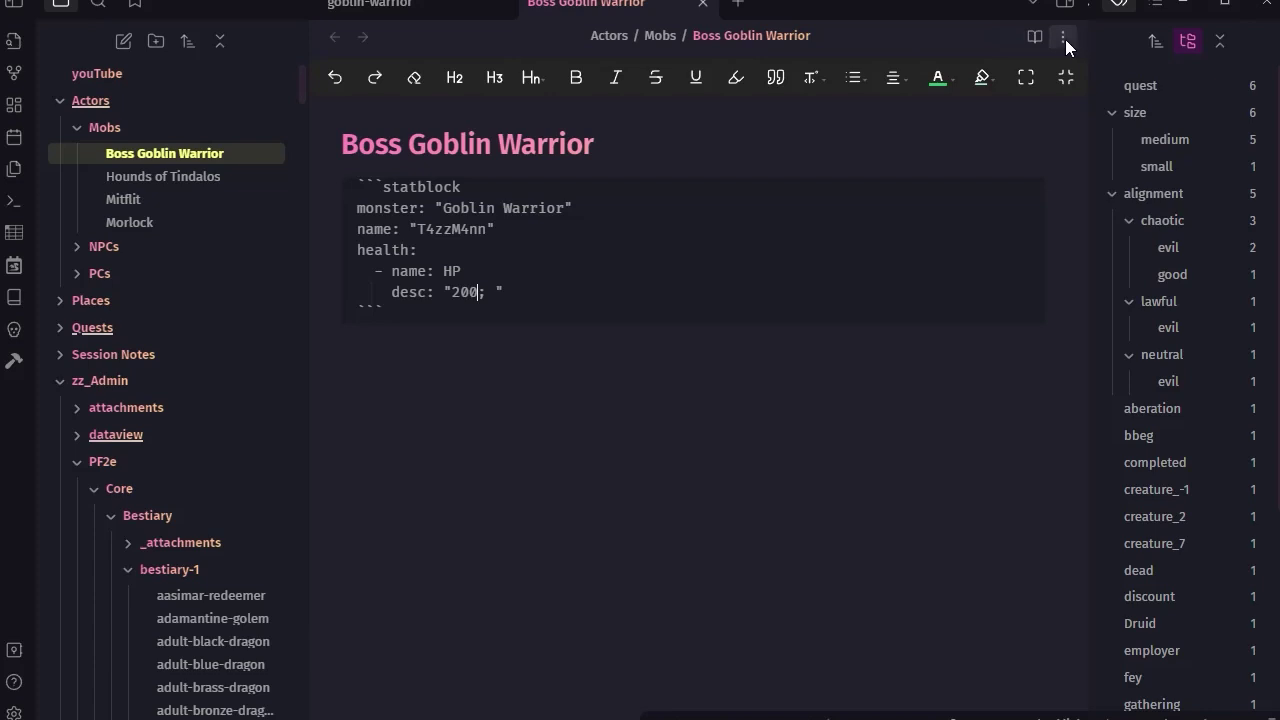
{"action": "left_click", "coordinate": [1035, 37]}
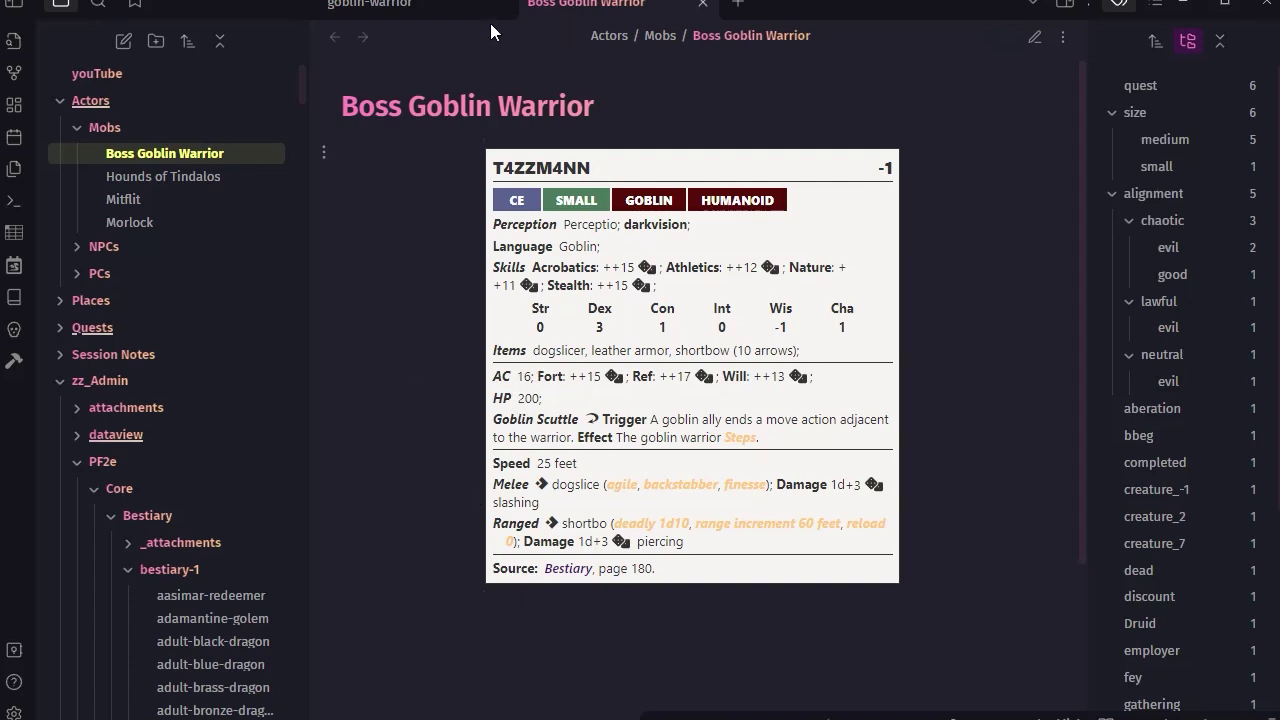
- Switch to the goblin-warrior note and open the Basic Pathfinder 2e Layout for editing in the Fantasy Statblocks settings
{"action": "left_click", "coordinate": [383, 8]}
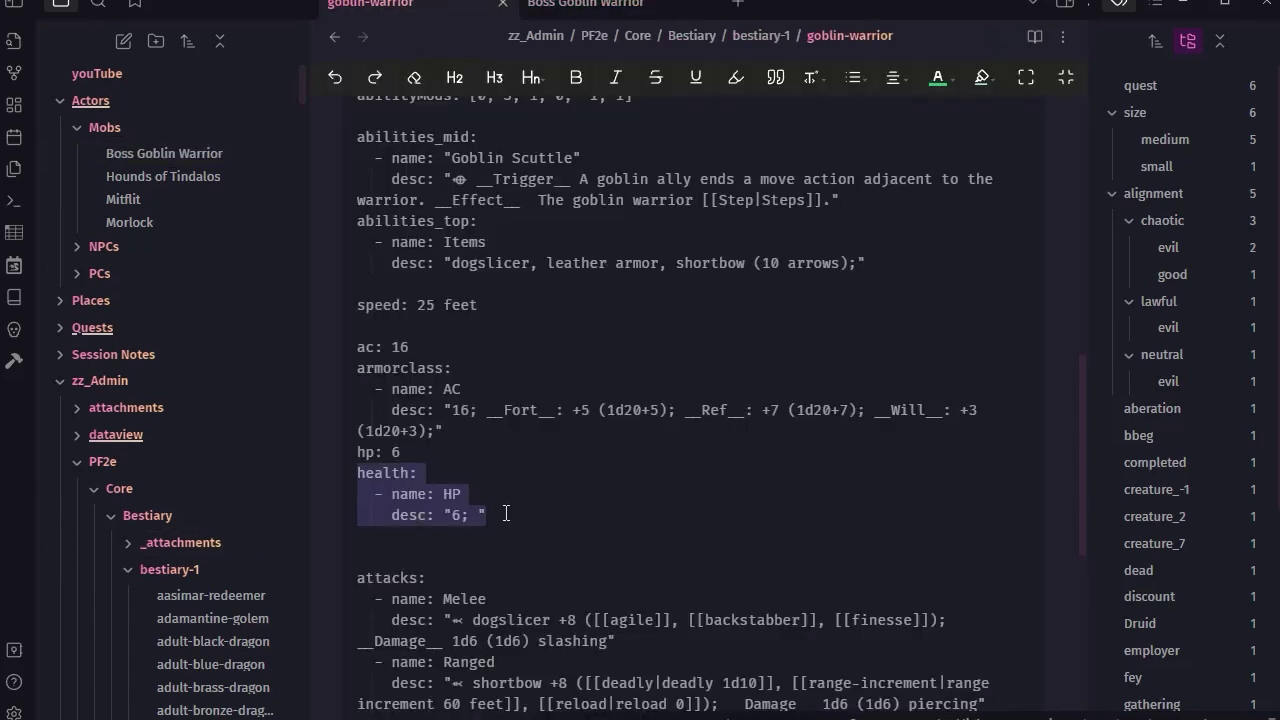
{"action": "left_click", "coordinate": [14, 712]}
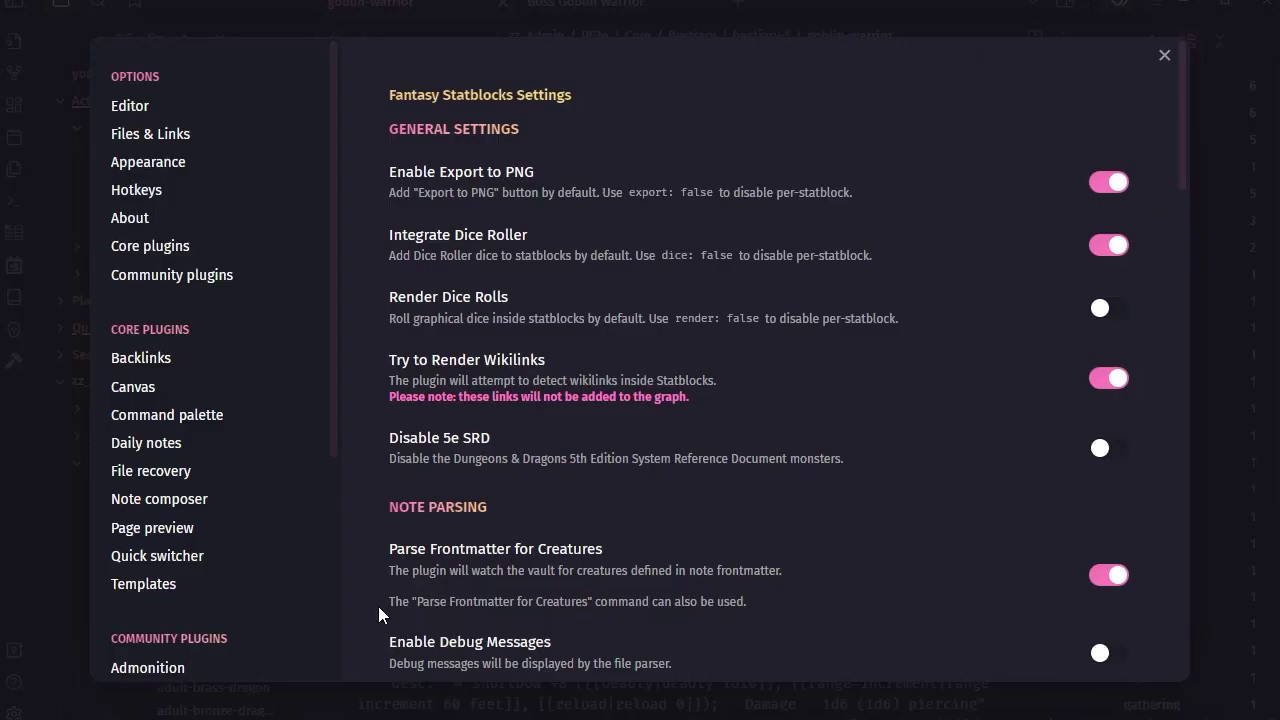
{"action": "scroll", "coordinate": [665, 345], "scroll_direction": "down", "scroll_amount": 5}
{"action": "scroll", "coordinate": [665, 340], "scroll_direction": "down", "scroll_amount": 7}
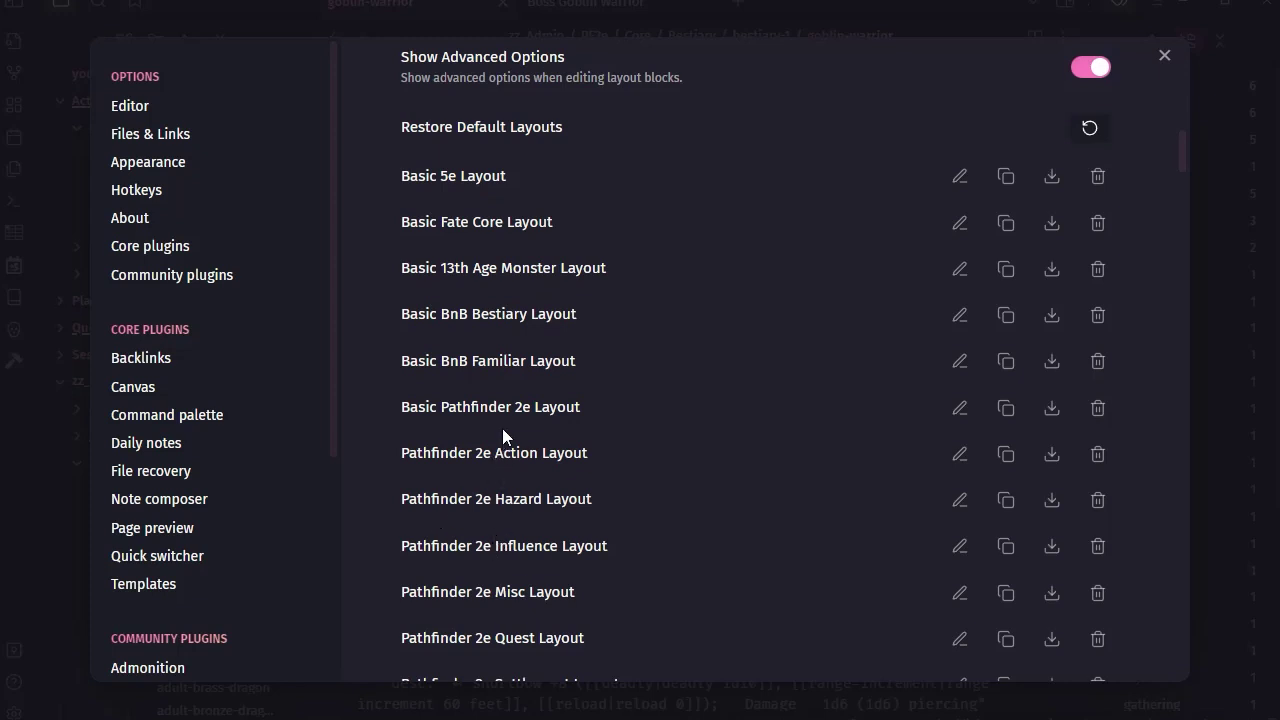
{"action": "left_click", "coordinate": [963, 411]}
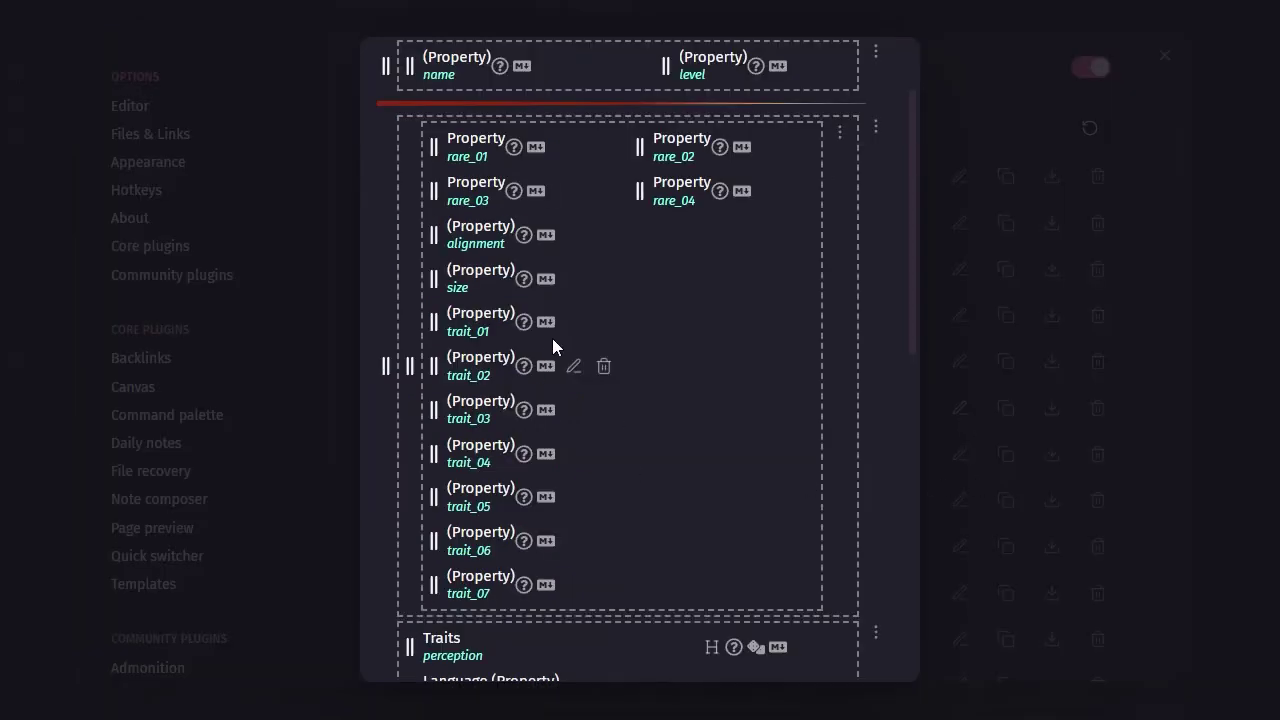
- Examine the property names in the Basic Pathfinder 2e Layout, from name and traits to skills, armorclass and health, and close the settings
{"action": "scroll", "coordinate": [605, 260], "scroll_direction": "down", "scroll_amount": 5}
{"action": "scroll", "coordinate": [613, 242], "scroll_direction": "down", "scroll_amount": 2}
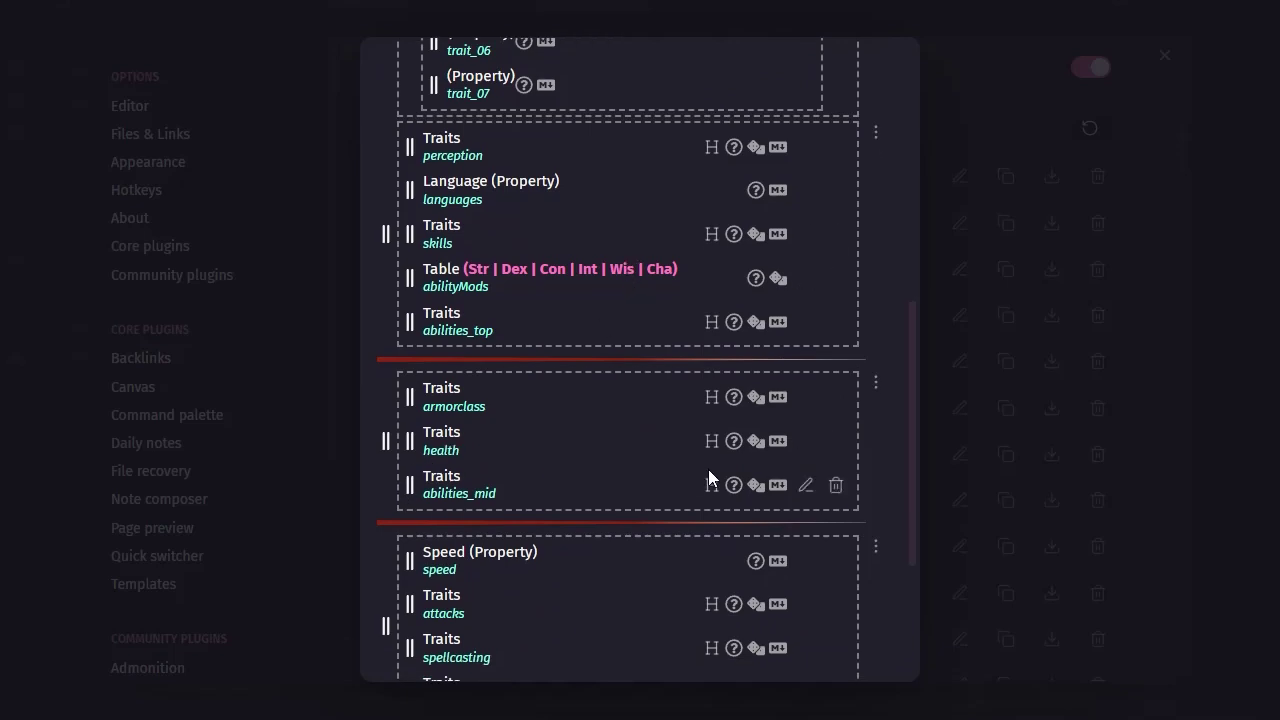
{"action": "scroll", "coordinate": [708, 469], "scroll_direction": "down", "scroll_amount": 3}
{"action": "scroll", "coordinate": [709, 470], "scroll_direction": "up", "scroll_amount": 4}
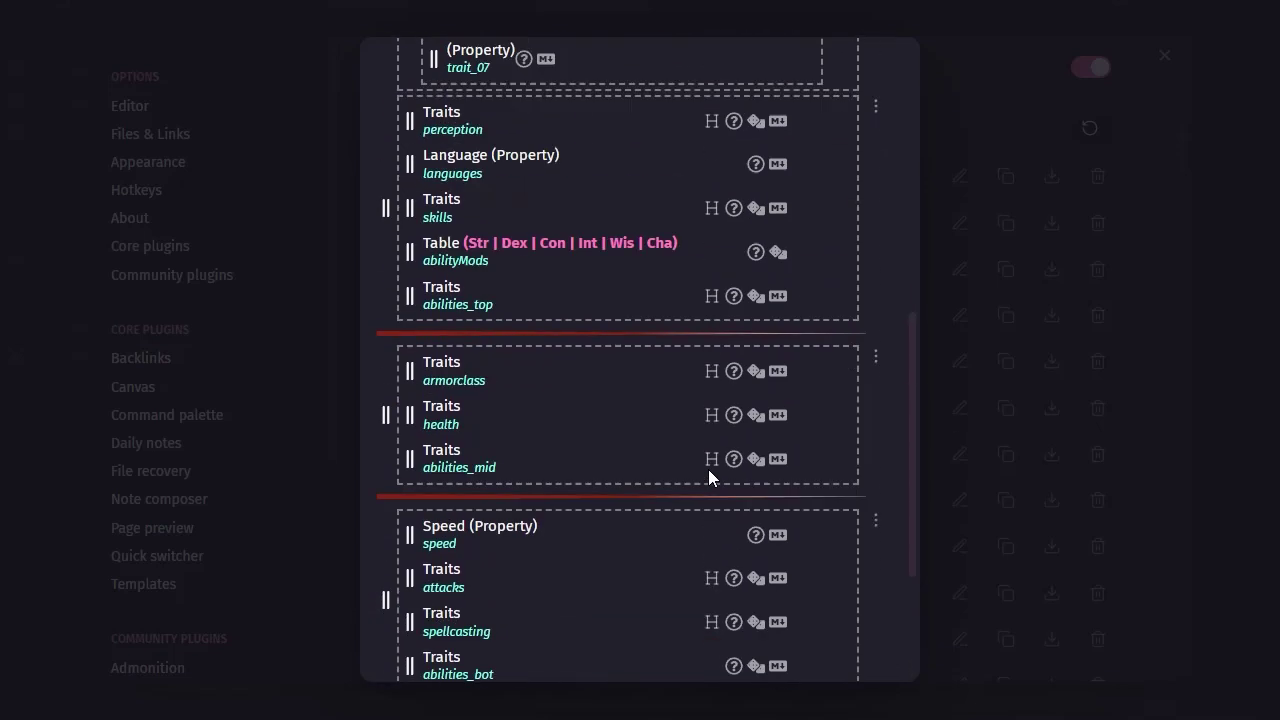
{"action": "scroll", "coordinate": [708, 472], "scroll_direction": "up", "scroll_amount": 1}
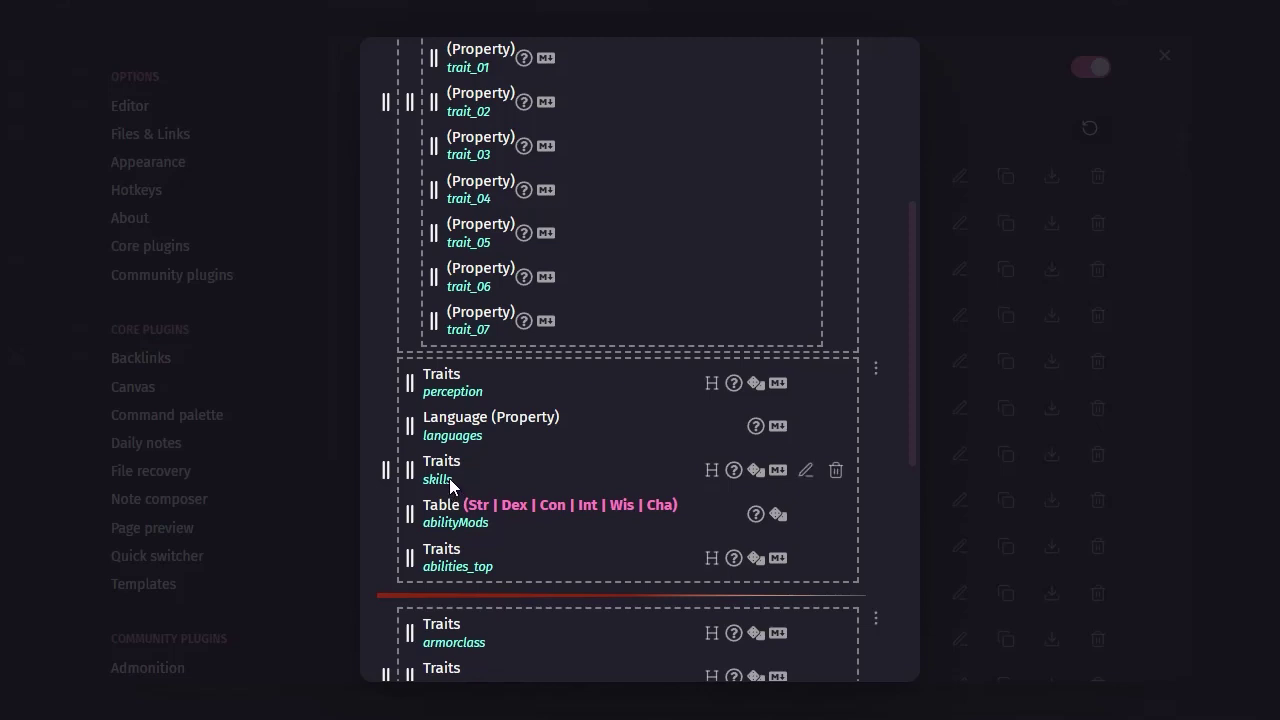
{"action": "scroll", "coordinate": [449, 478], "scroll_direction": "down", "scroll_amount": 1}
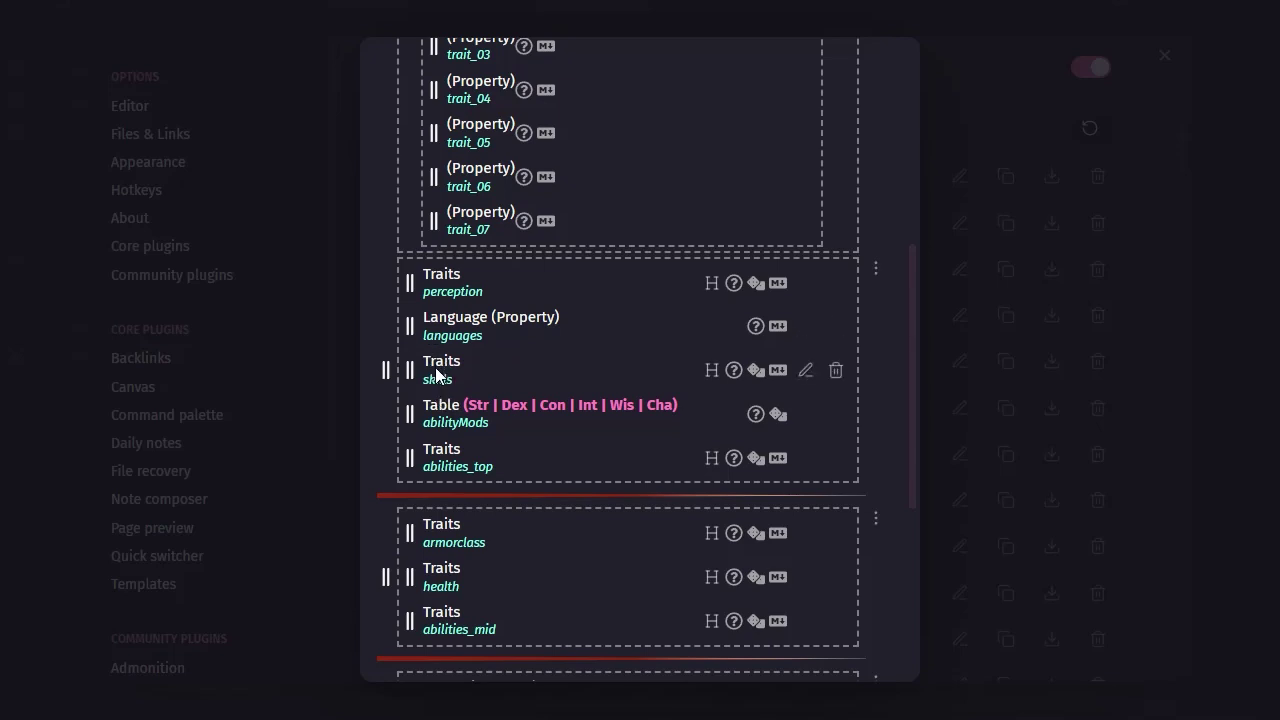
{"action": "scroll", "coordinate": [652, 470], "scroll_direction": "up", "scroll_amount": 6}
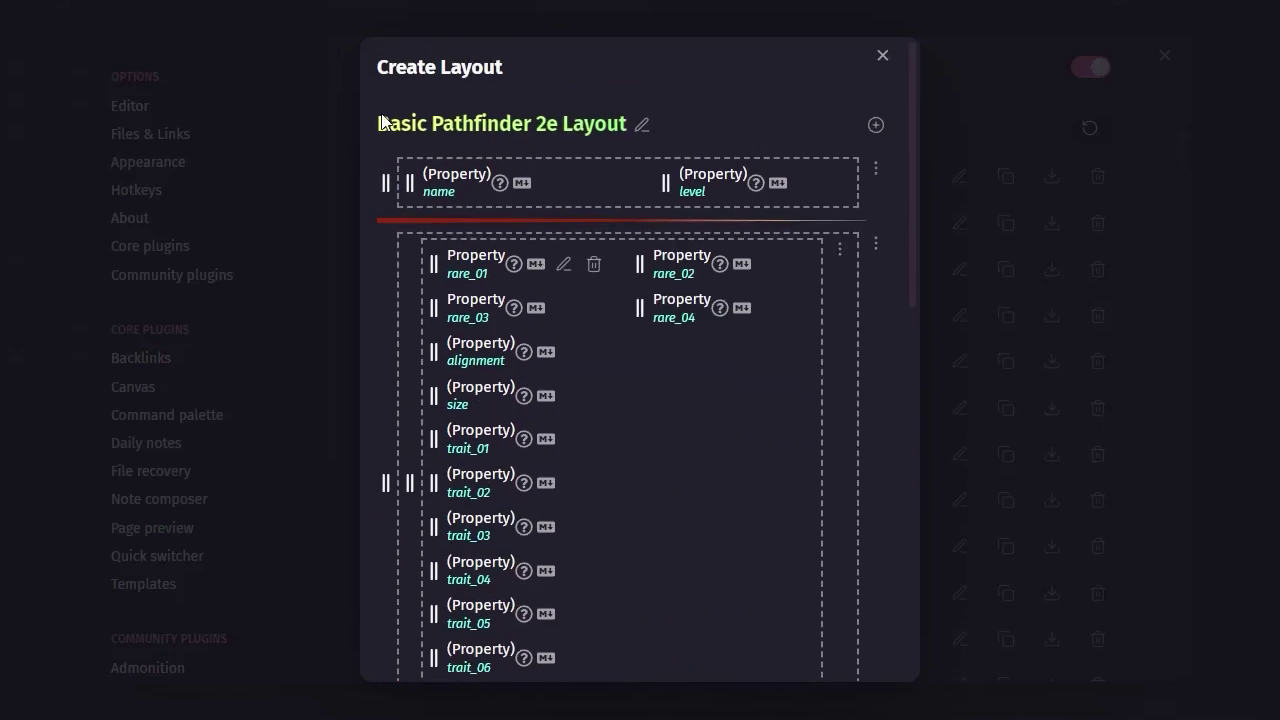
{"action": "scroll", "coordinate": [572, 357], "scroll_direction": "down", "scroll_amount": 5}
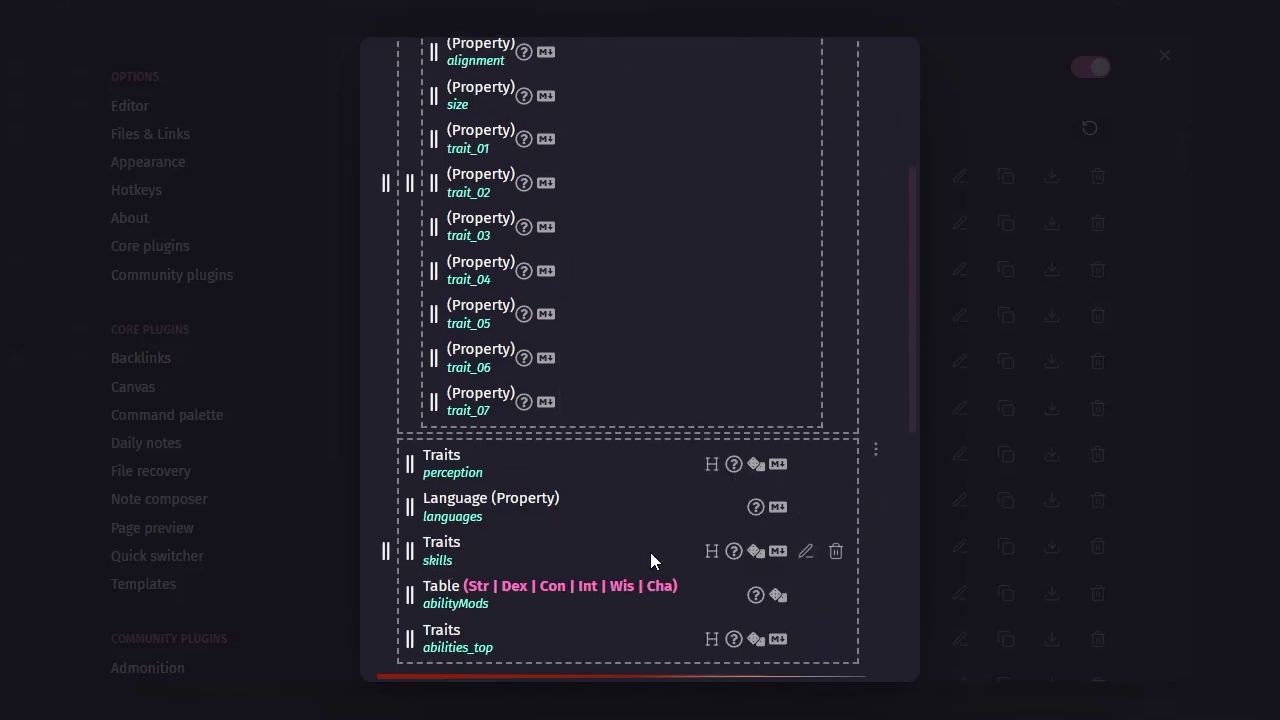
{"action": "scroll", "coordinate": [700, 315], "scroll_direction": "down", "scroll_amount": 3}
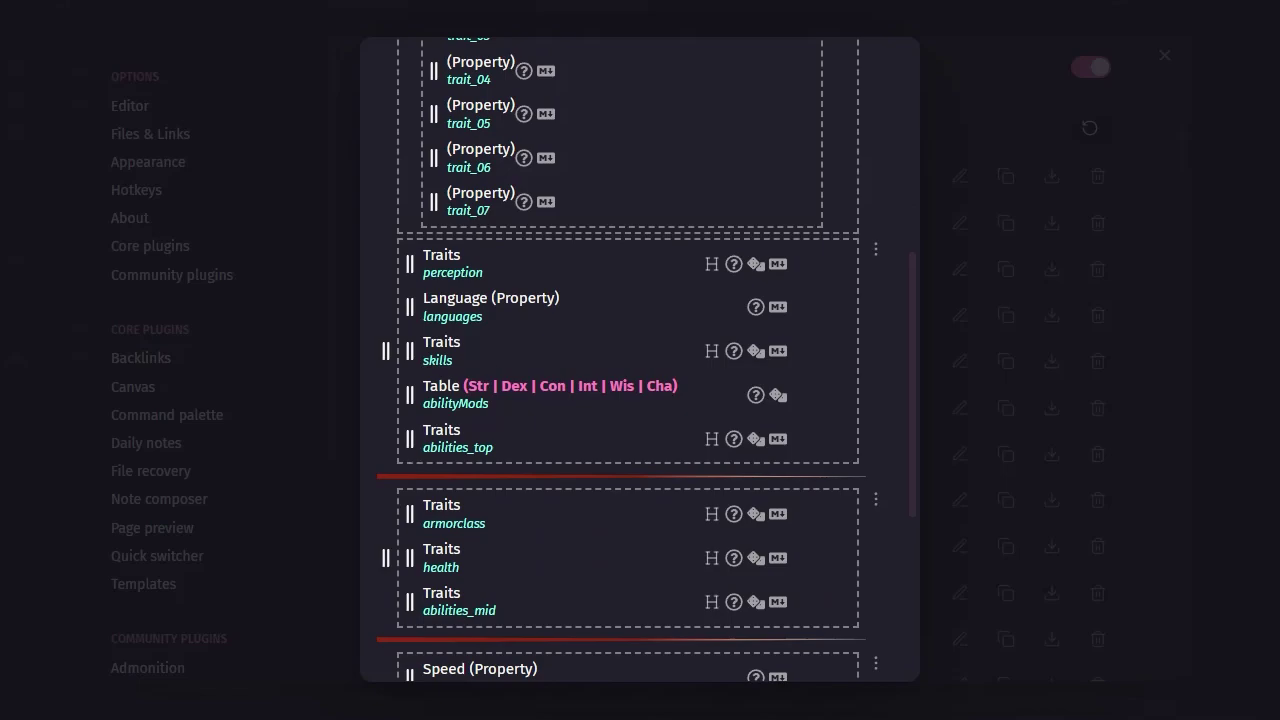
{"action": "left_click", "coordinate": [1200, 226]}
{"action": "left_click", "coordinate": [1166, 55]}
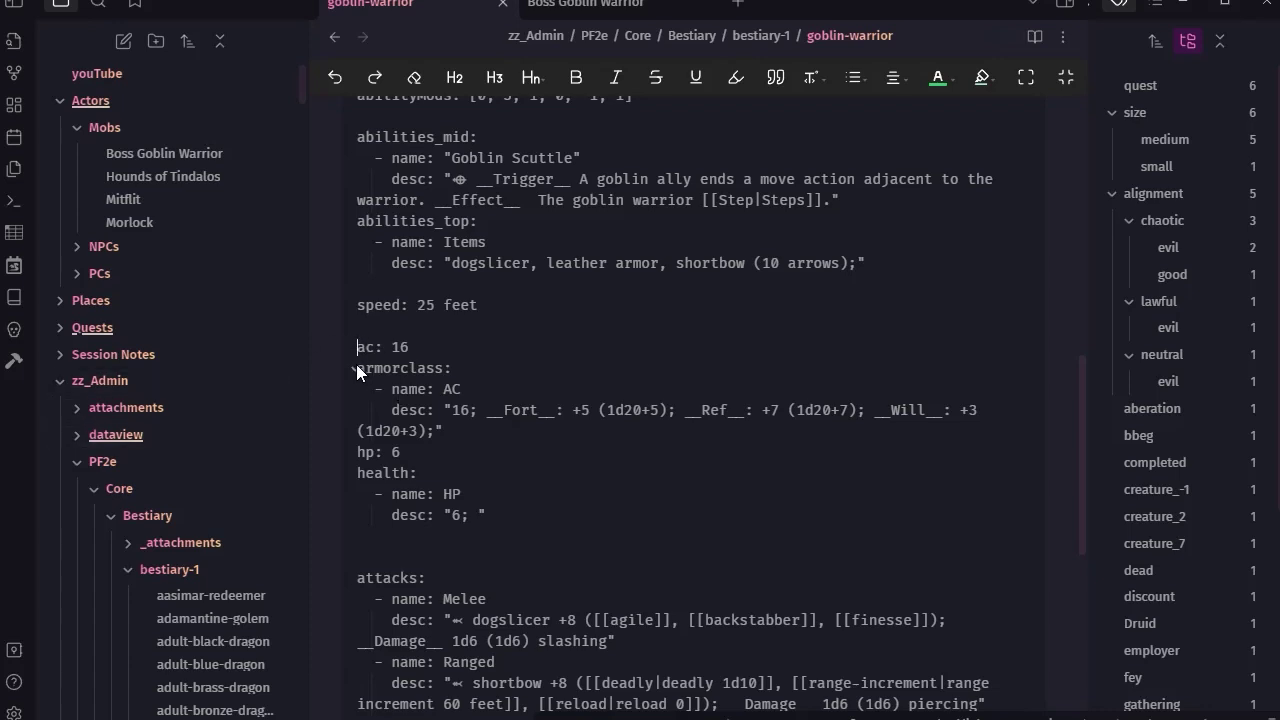
- Highlight the armorclass property and its AC desc line in the goblin-warrior source, and return to the note's beginning
{"action": "left_click_drag", "start_coordinate": [453, 368], "coordinate": [357, 368]}
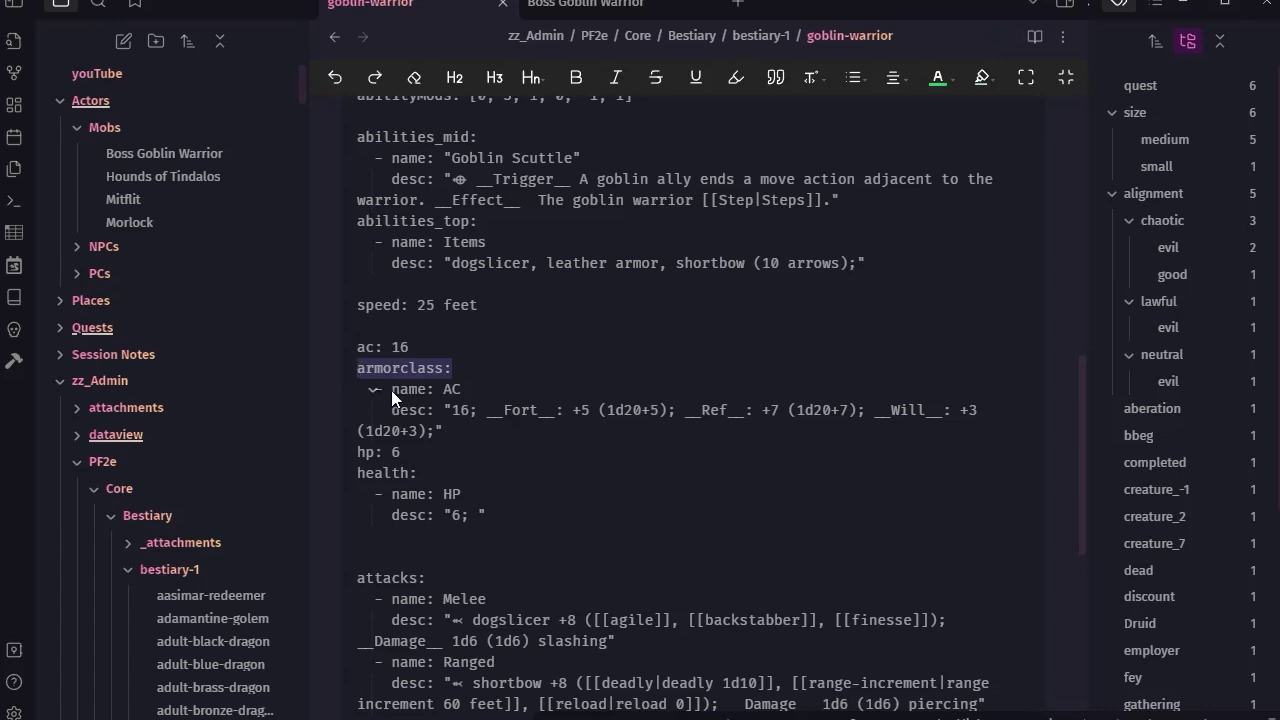
{"action": "left_click_drag", "start_coordinate": [466, 389], "coordinate": [1022, 403]}
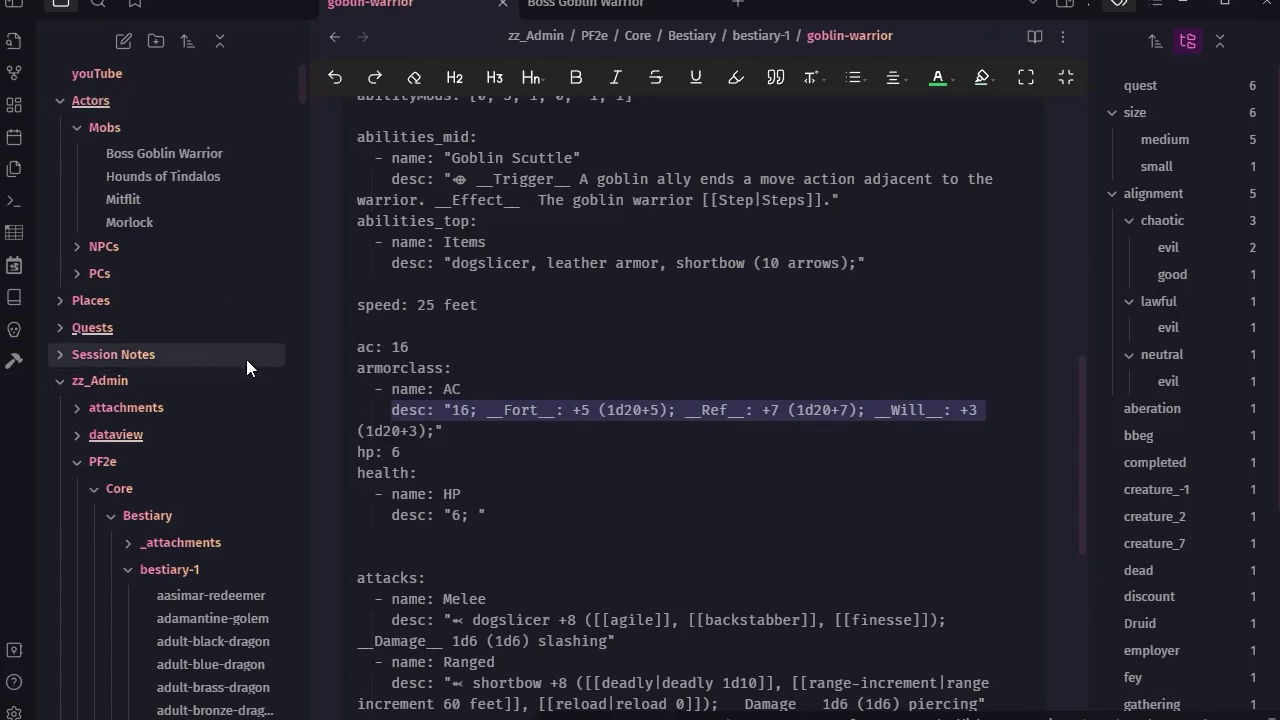
{"action": "scroll", "coordinate": [690, 340], "scroll_direction": "up", "scroll_amount": 3}
{"action": "scroll", "coordinate": [710, 324], "scroll_direction": "up", "scroll_amount": 5}
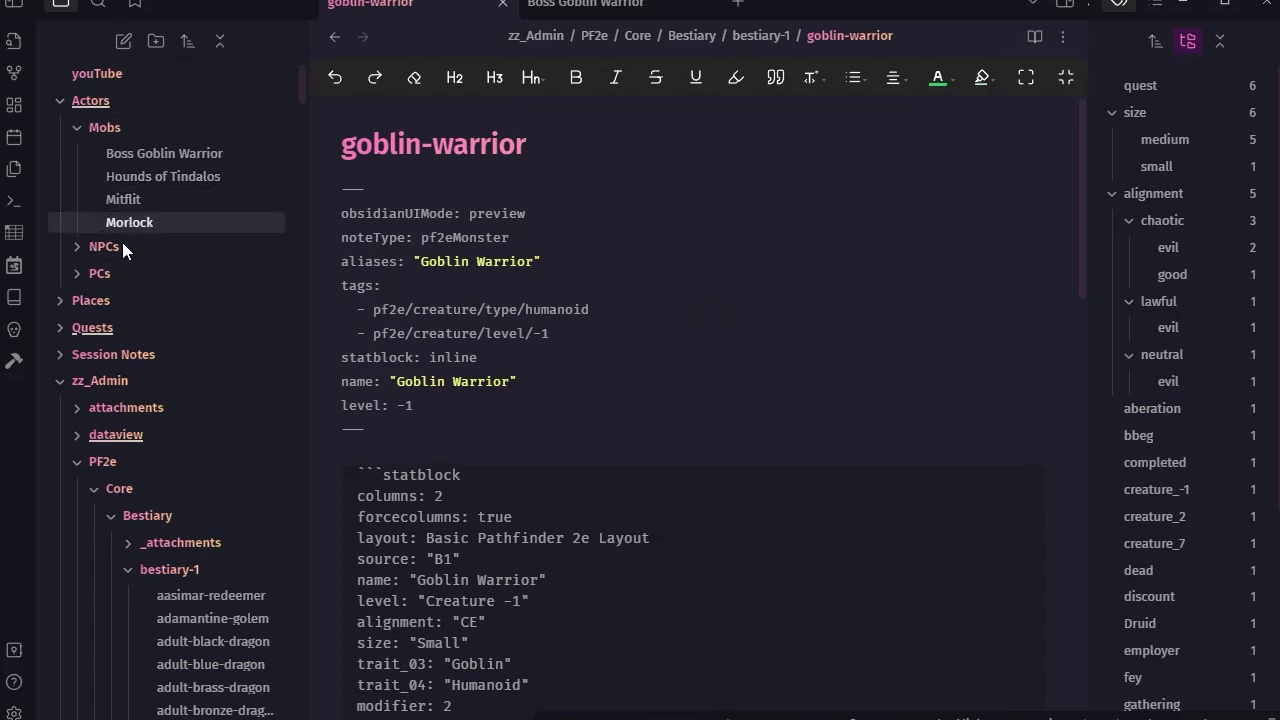
- Collapse the Mobs folder under Actors and the Core folder under PF2e in the file tree
{"action": "left_click", "coordinate": [76, 129]}
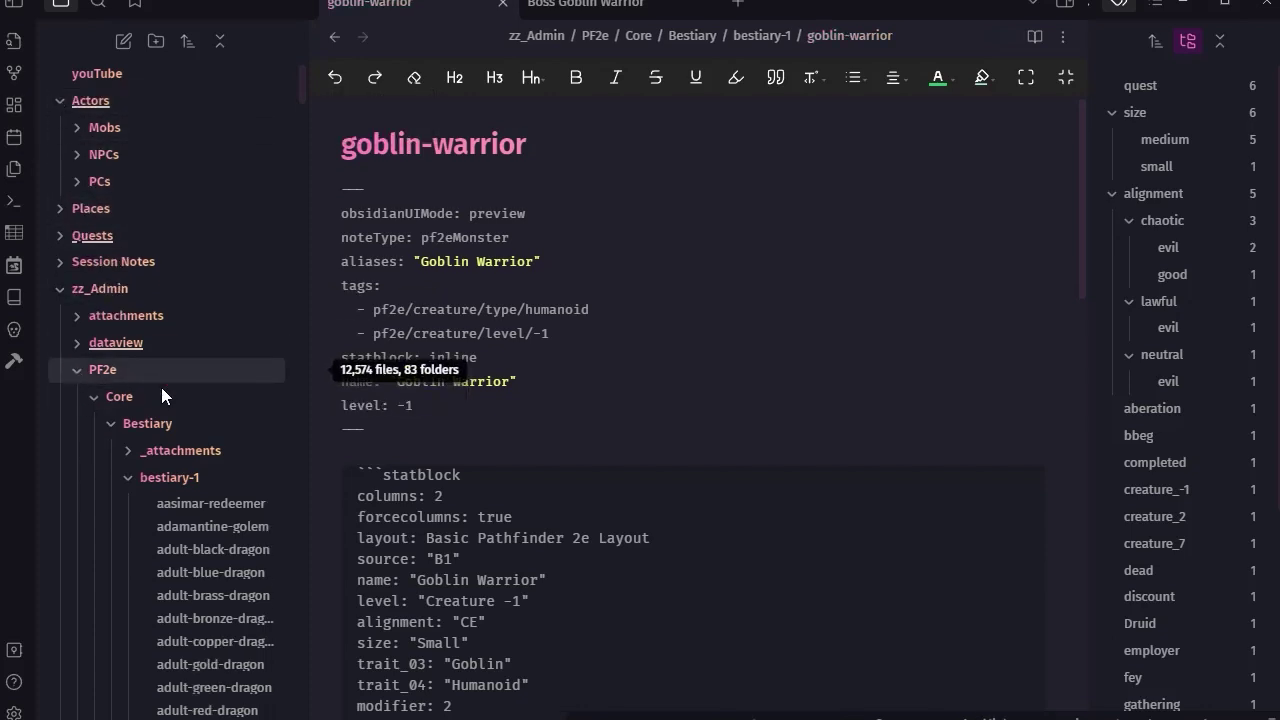
{"action": "scroll", "coordinate": [190, 390], "scroll_direction": "down", "scroll_amount": 4}
{"action": "left_click", "coordinate": [93, 195]}
{"action": "left_click", "coordinate": [75, 172]}
{"action": "left_click", "coordinate": [76, 184]}
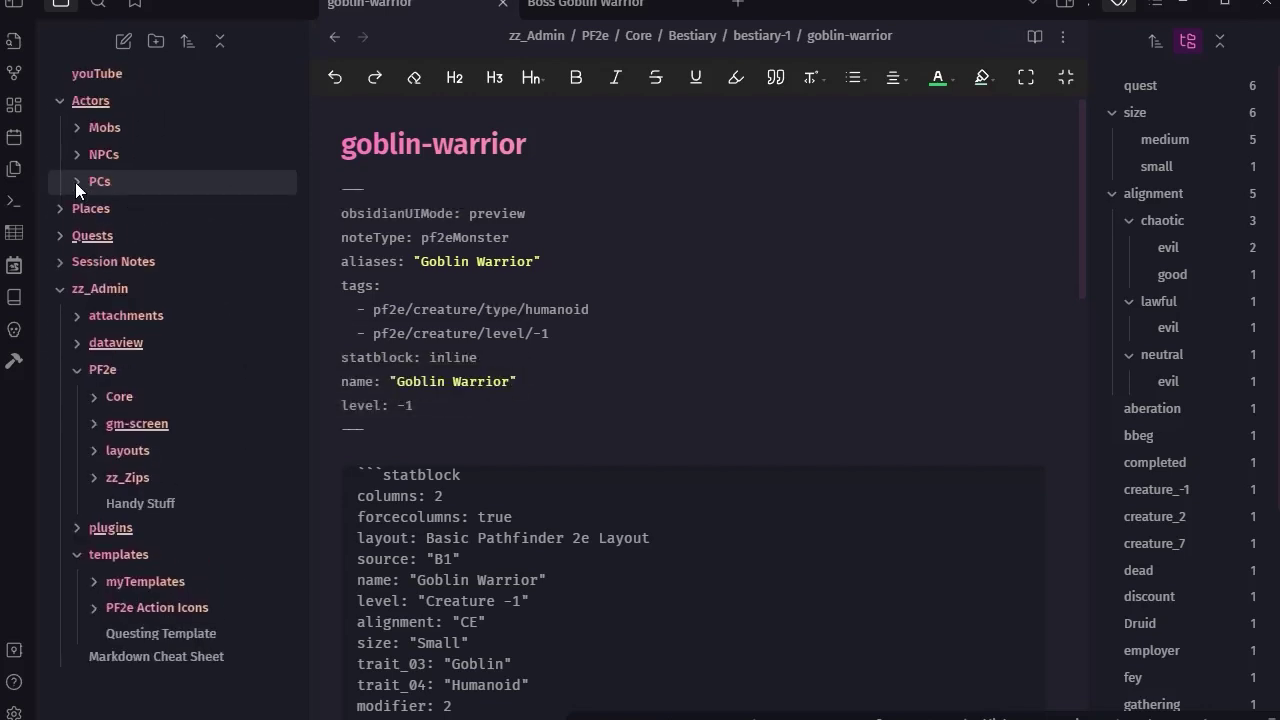